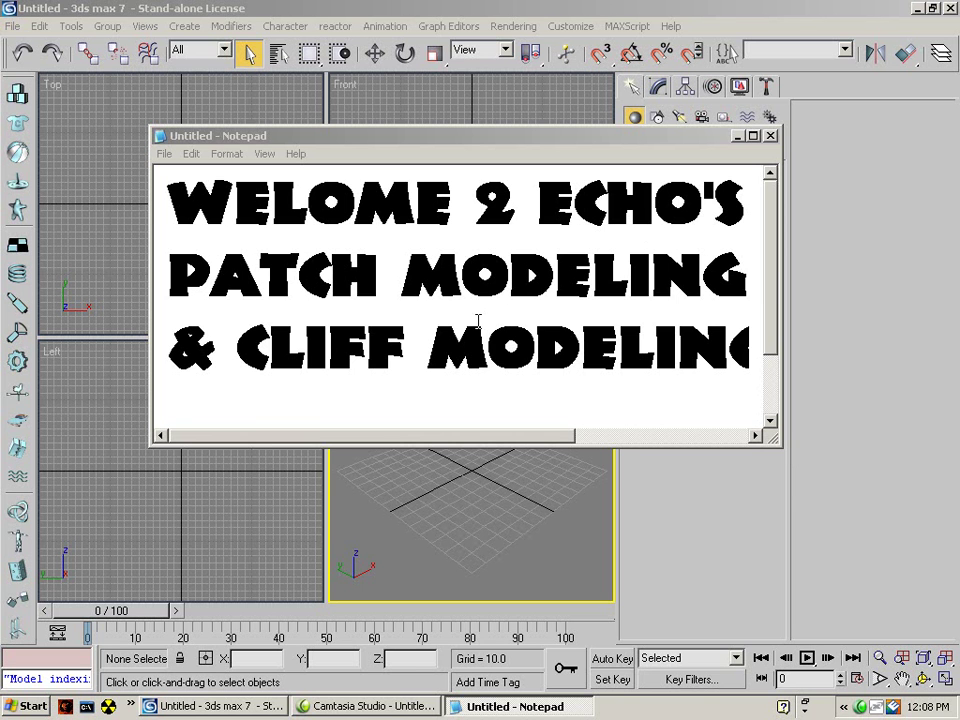
- Minimize the notes window and create a box about 167 long, 161 wide and 100 high in the perspective view
click(740, 137)
click(663, 206)
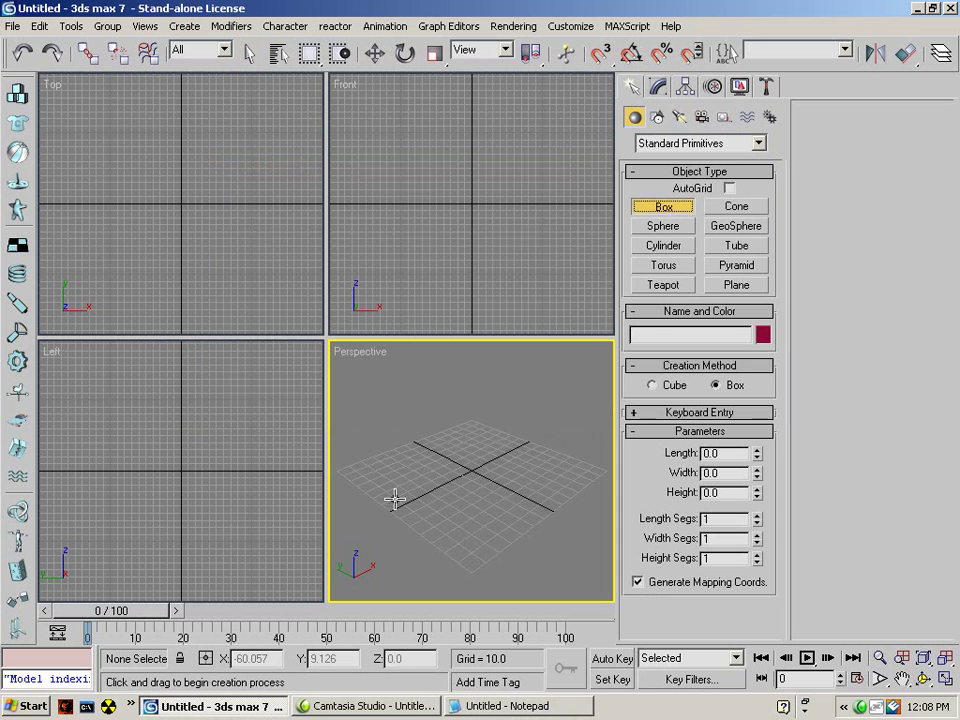
drag(336, 462, 639, 461)
click(506, 332)
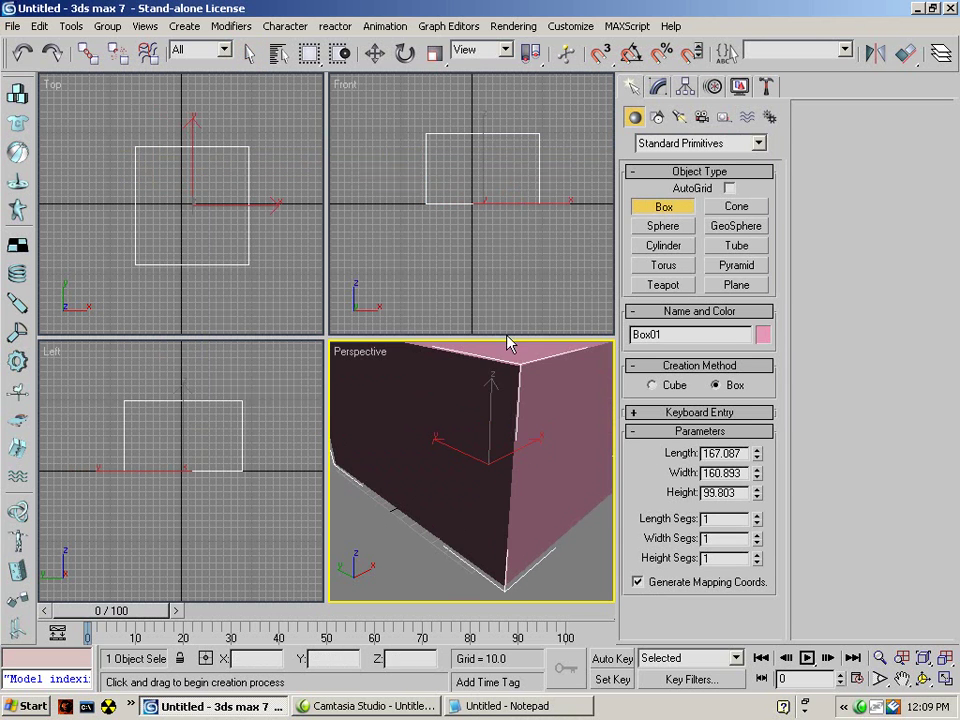
- Convert the box to an editable mesh
right_click(492, 449)
right_click(492, 449)
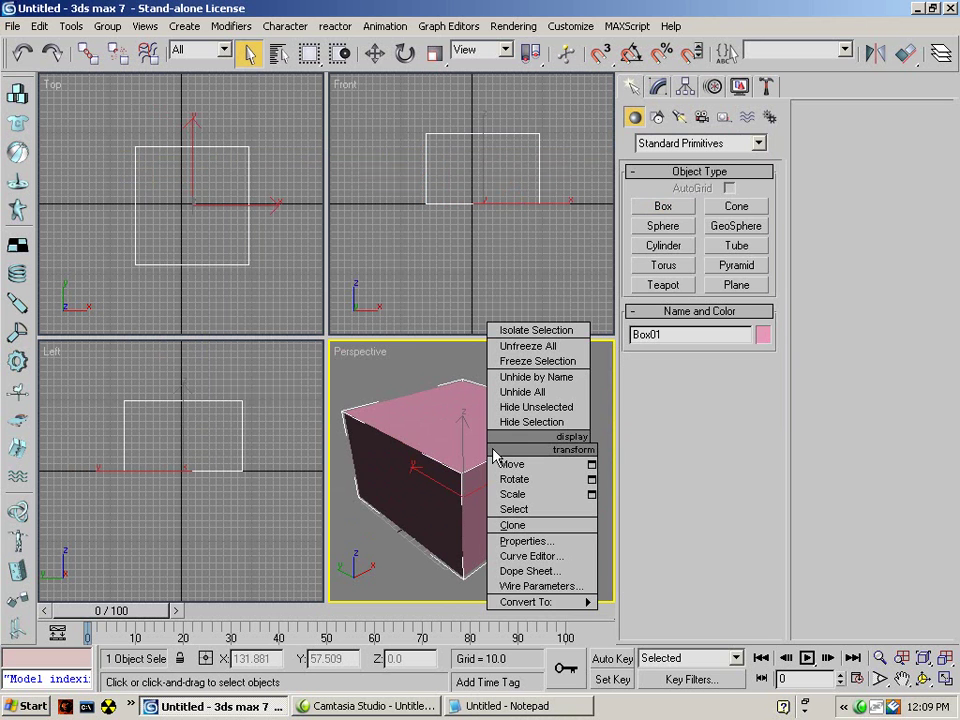
click(615, 618)
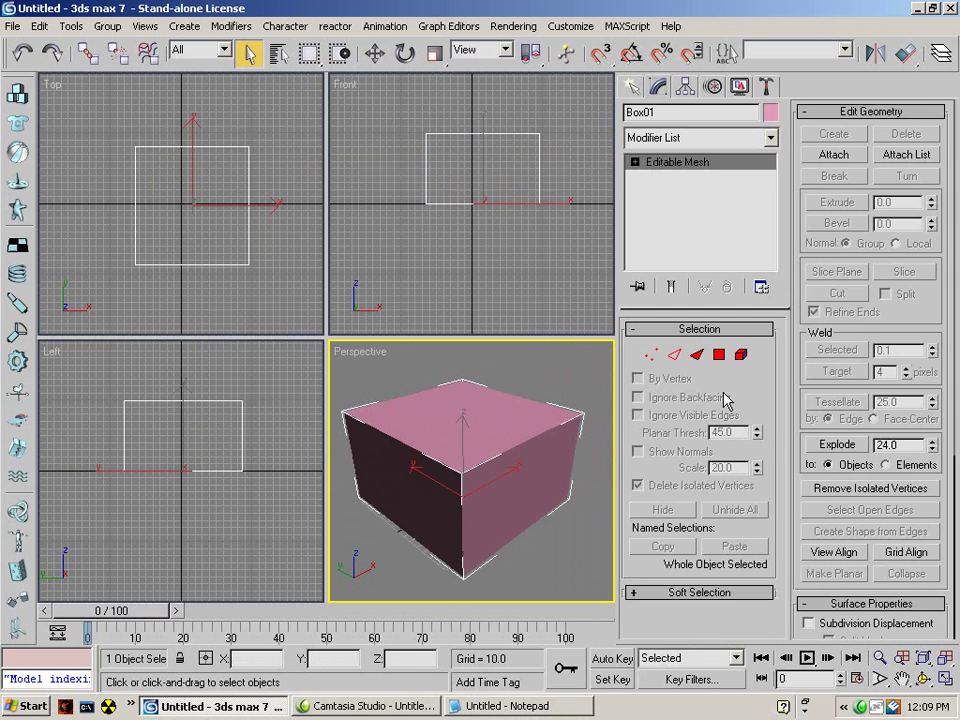
- Select all of the box's polygons and set the tessellation tension to 0
click(720, 356)
scroll(522, 431, down, 6)
drag(373, 388, 580, 630)
drag(897, 402, 681, 407)
text(0)
click(848, 404)
scroll(514, 531, up, 8)
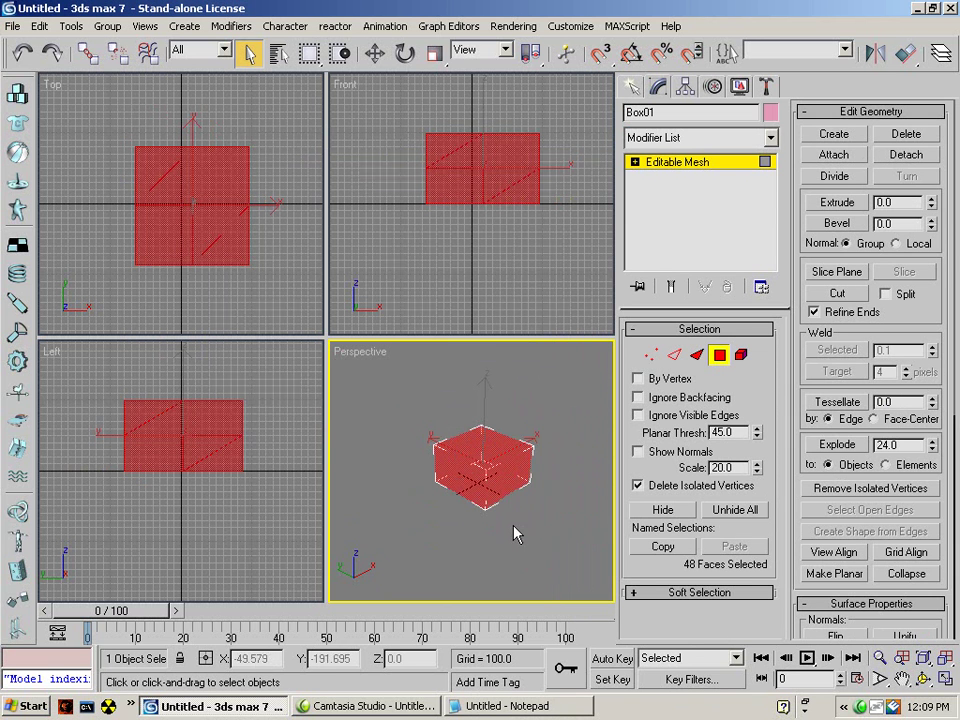
key(ctrl+z)
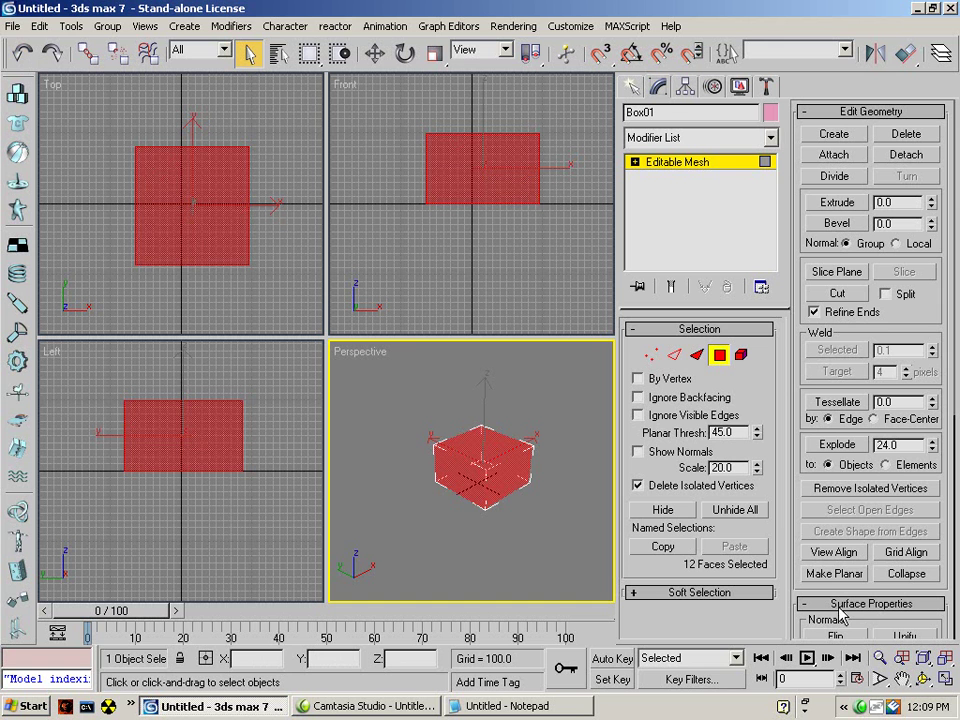
- Flip the box's normals inward and select only its floor polygon with Ignore Backfacing enabled
click(564, 452)
click(638, 397)
click(485, 485)
- Tessellate the selected floor polygon five times
click(838, 402)
click(838, 402)
click(838, 402)
click(838, 402)
click(846, 403)
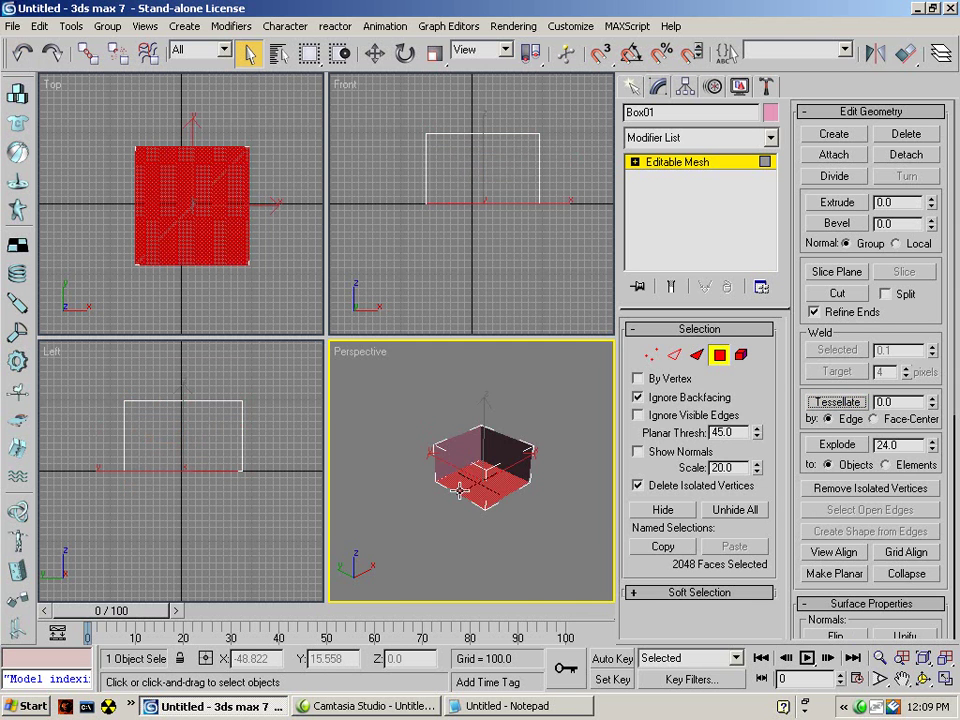
- Add a Displace modifier to the tessellated floor selection
right_click(470, 462)
click(771, 137)
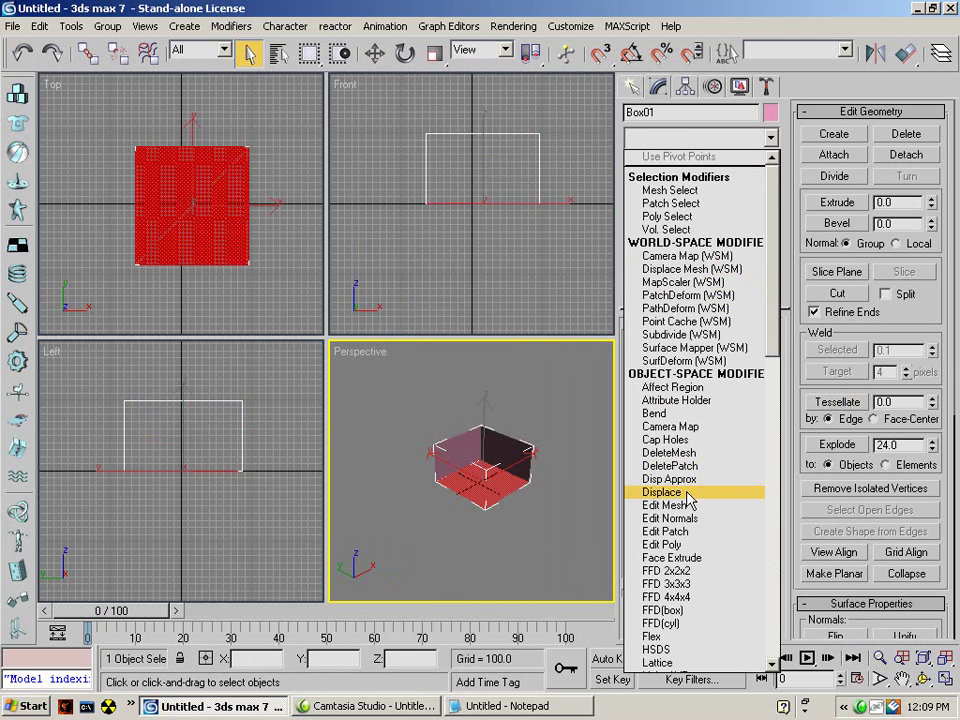
click(671, 492)
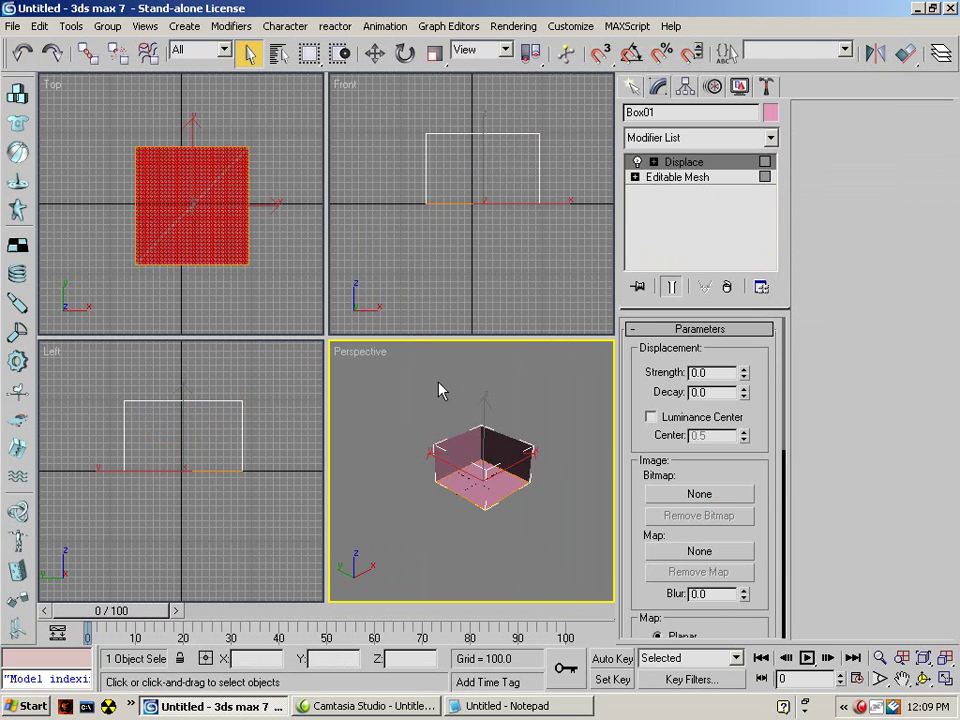
click(701, 495)
click(433, 110)
click(433, 110)
click(433, 110)
click(433, 110)
click(57, 129)
double_click(64, 176)
double_click(48, 191)
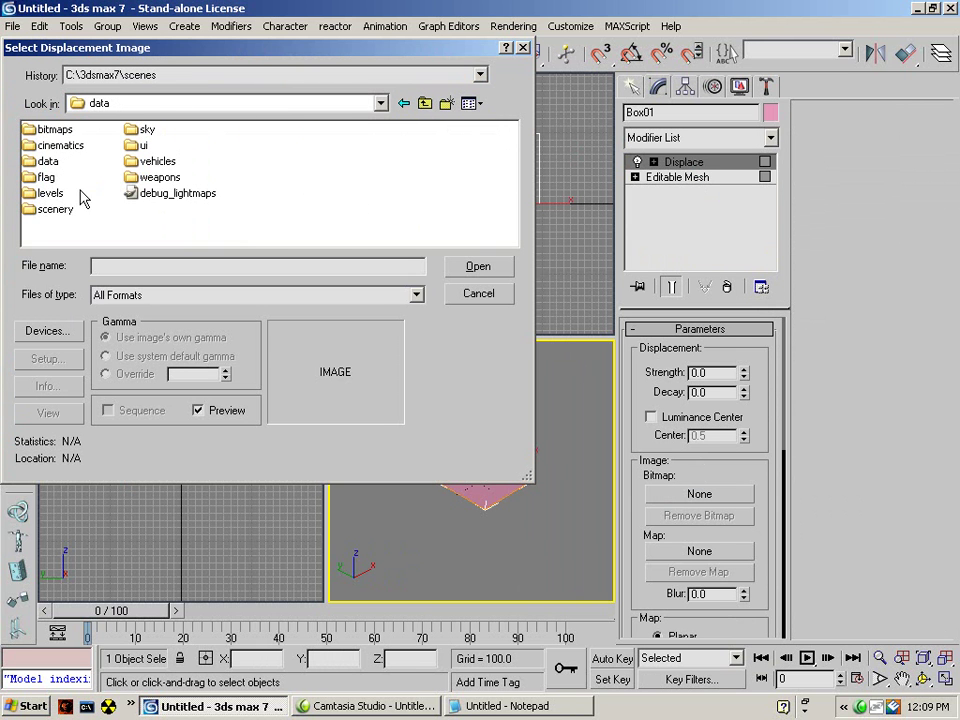
double_click(45, 195)
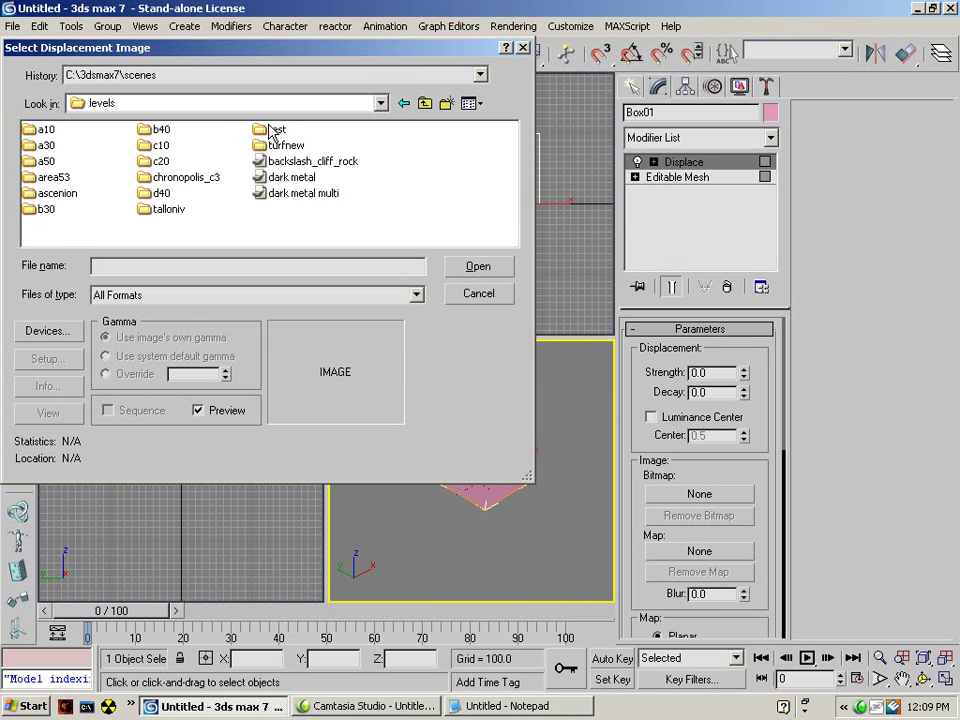
double_click(268, 131)
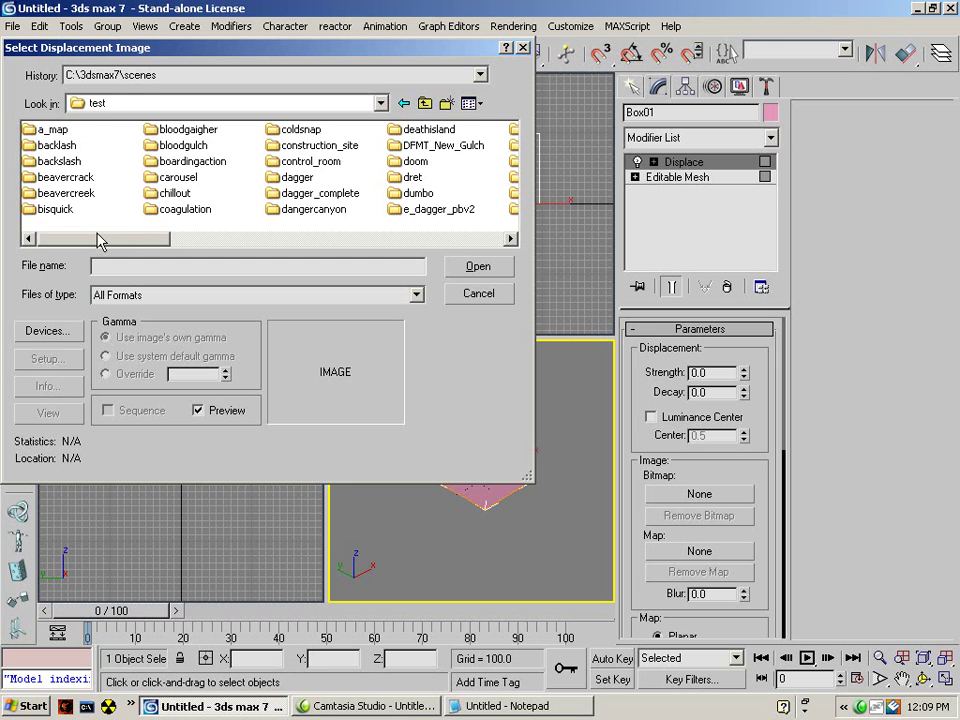
drag(108, 237, 462, 243)
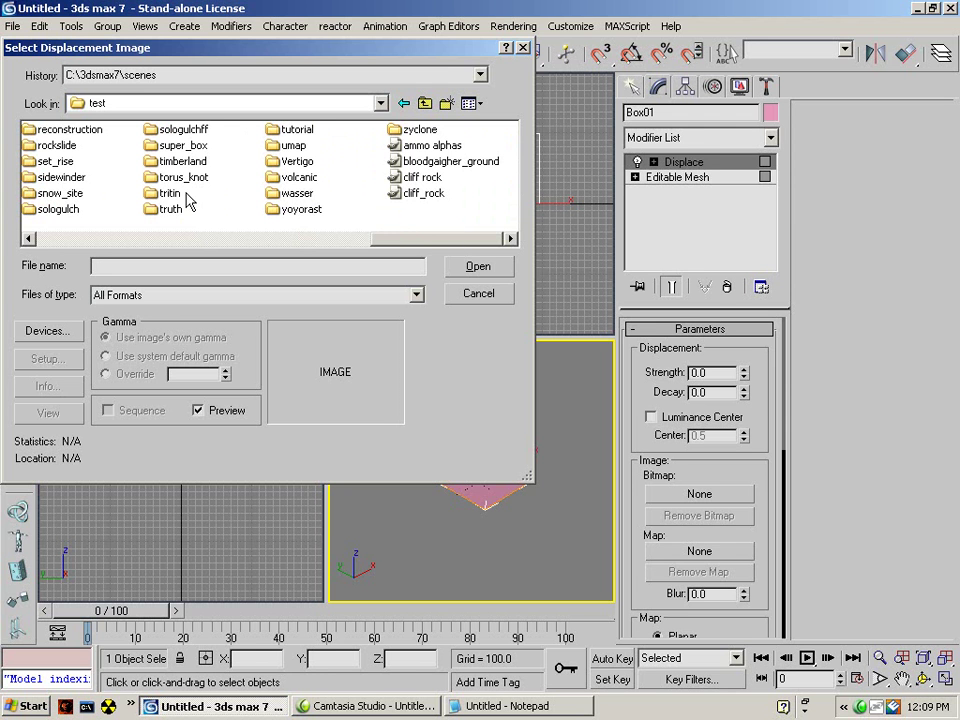
click(315, 237)
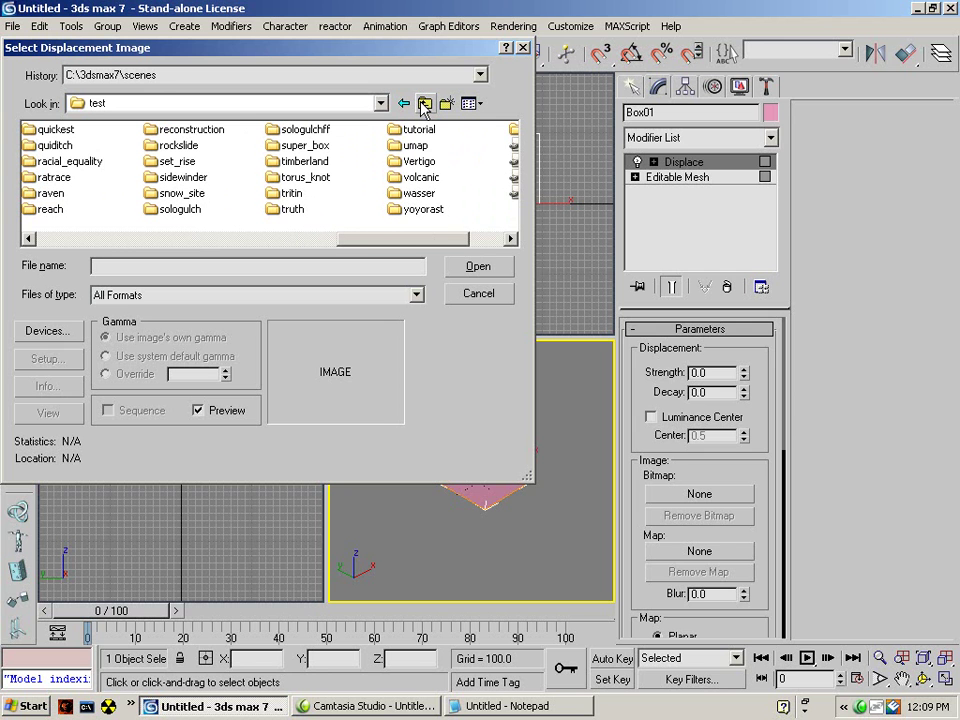
drag(410, 239, 374, 241)
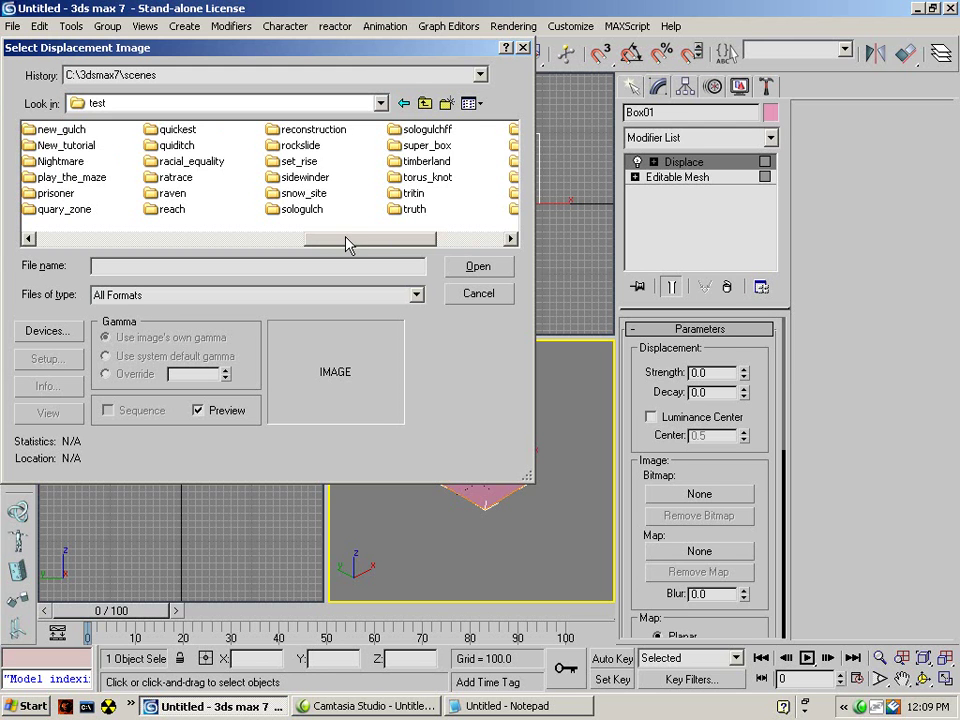
click(423, 103)
click(423, 103)
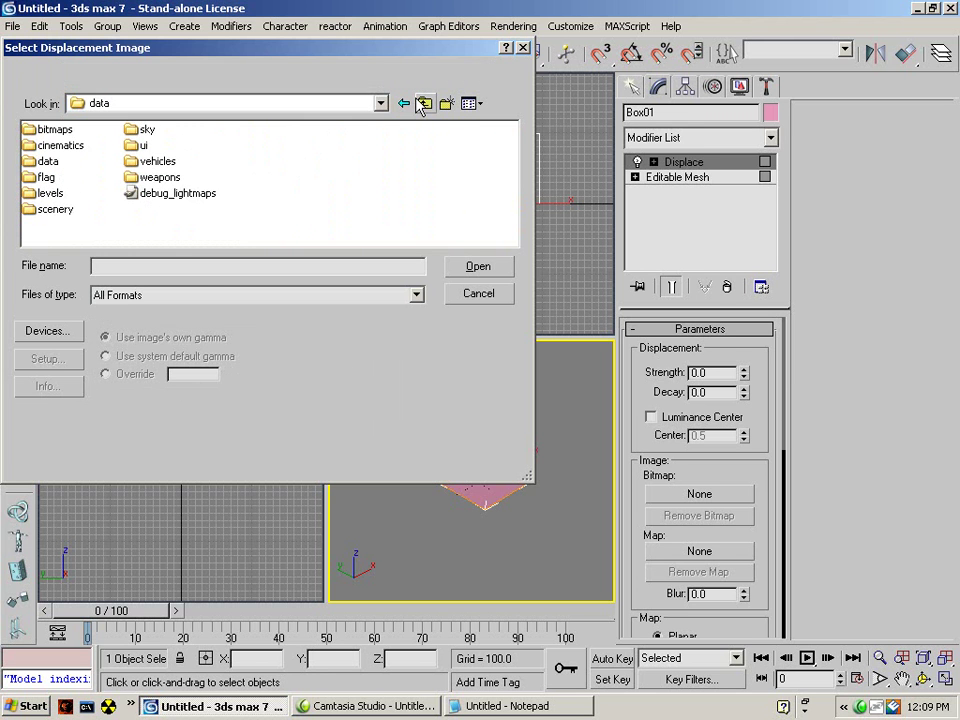
click(424, 103)
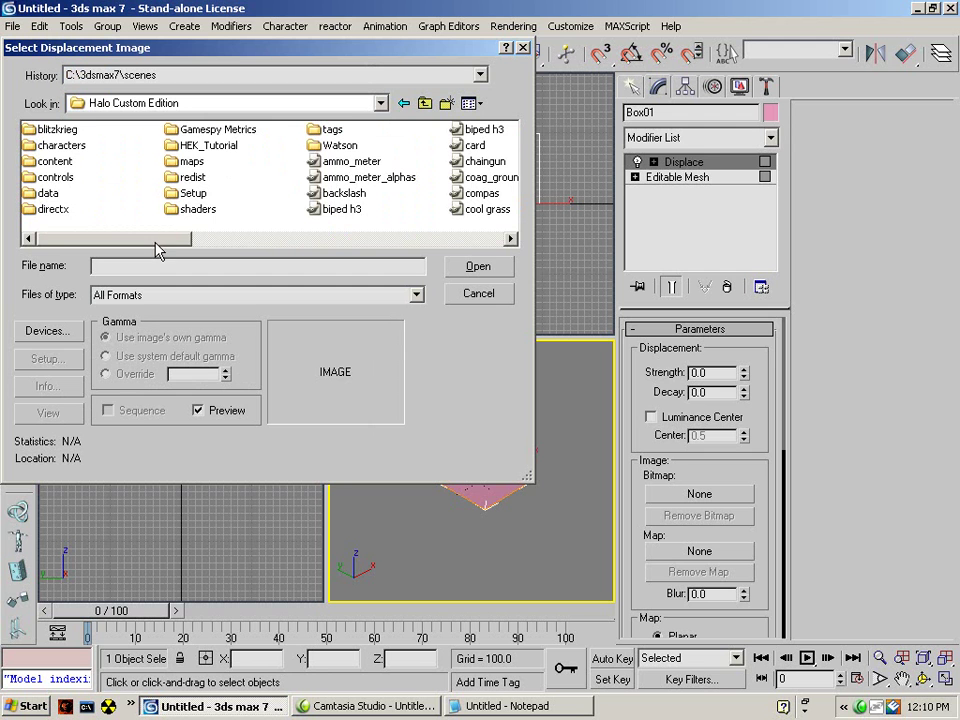
drag(156, 243, 224, 243)
key(Escape)
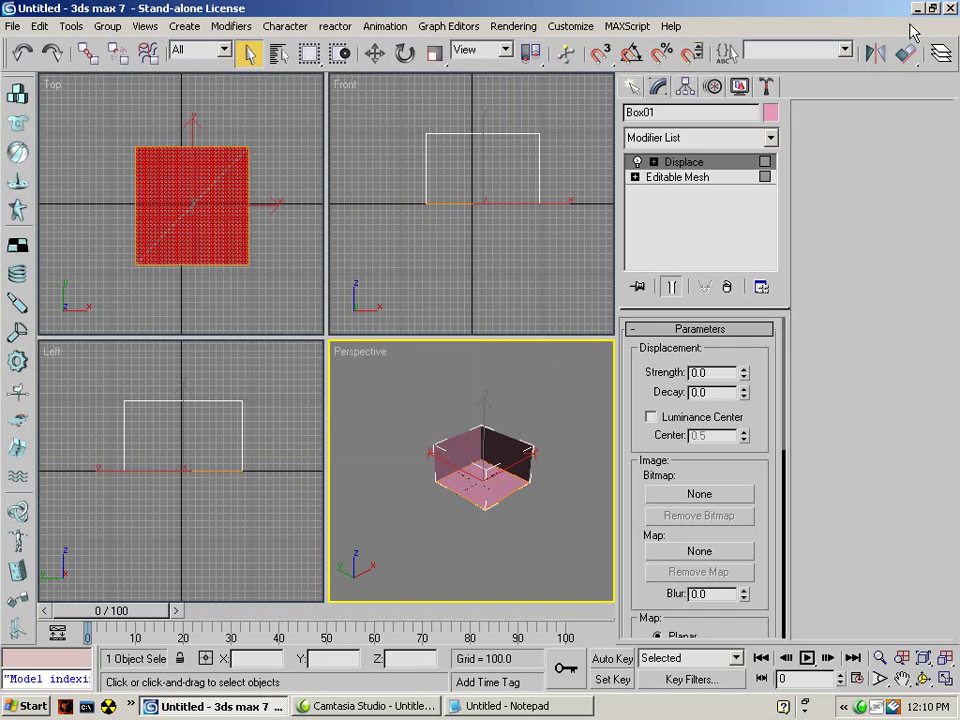
- Minimize 3ds Max and open Paint with a blank canvas
click(921, 8)
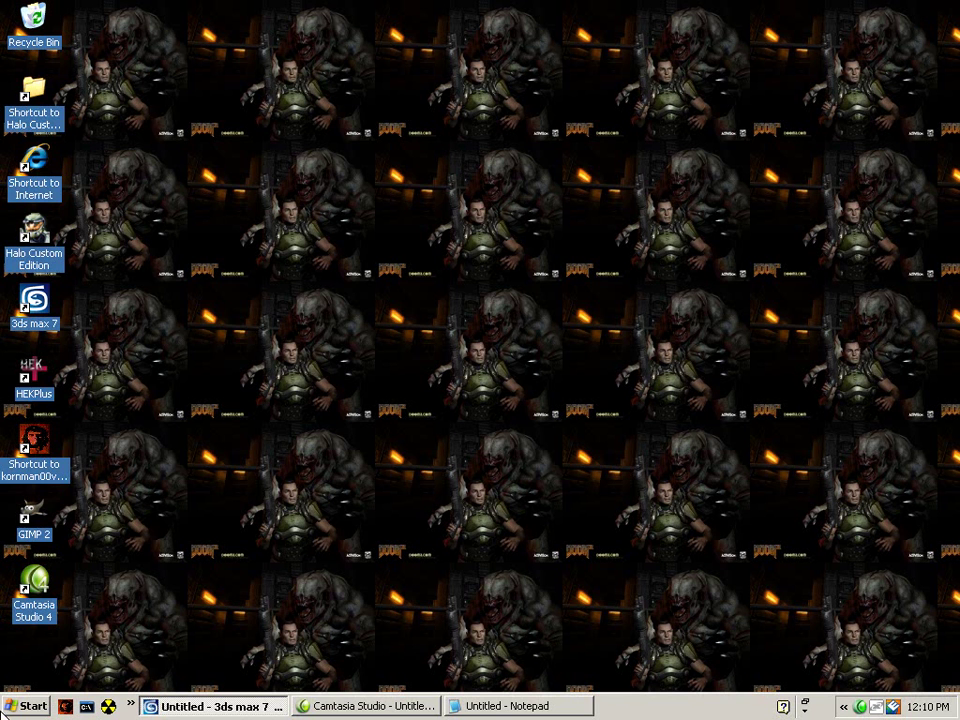
click(12, 714)
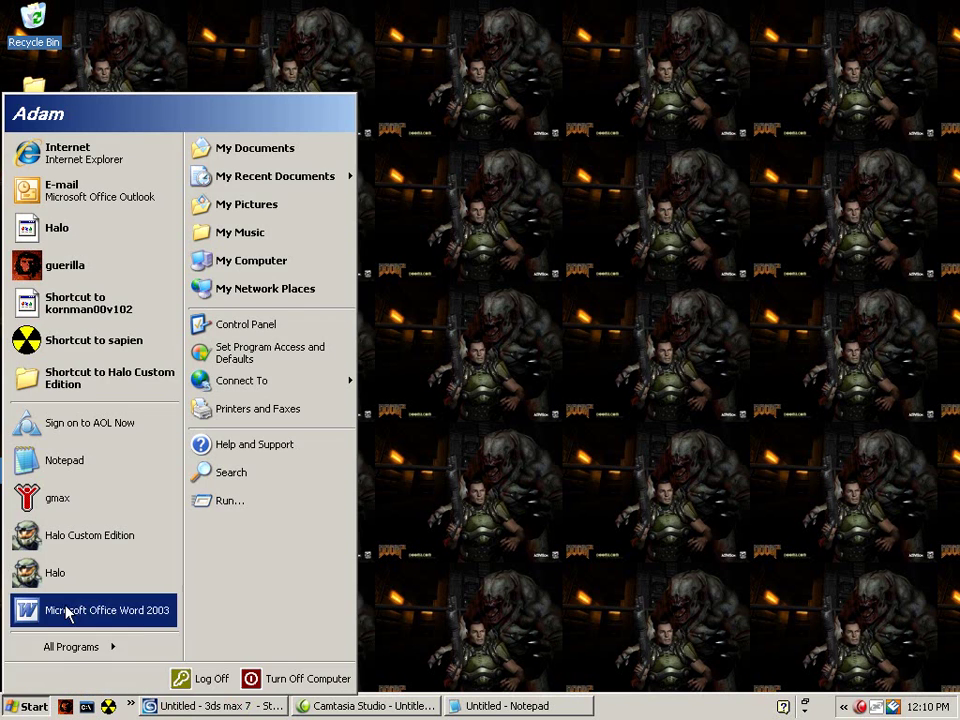
click(89, 659)
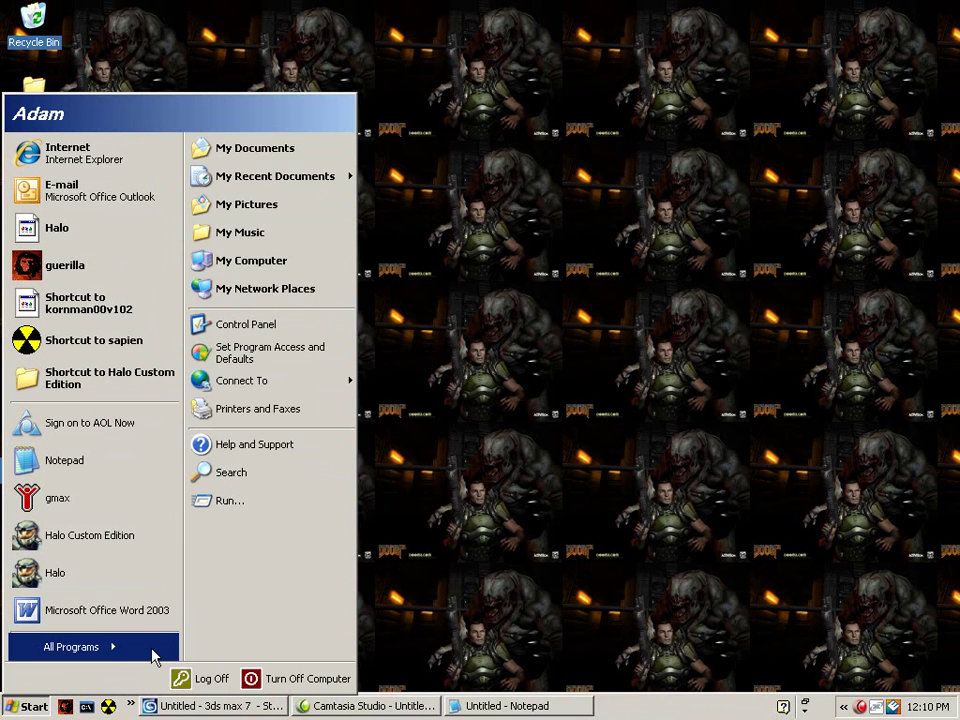
click(155, 657)
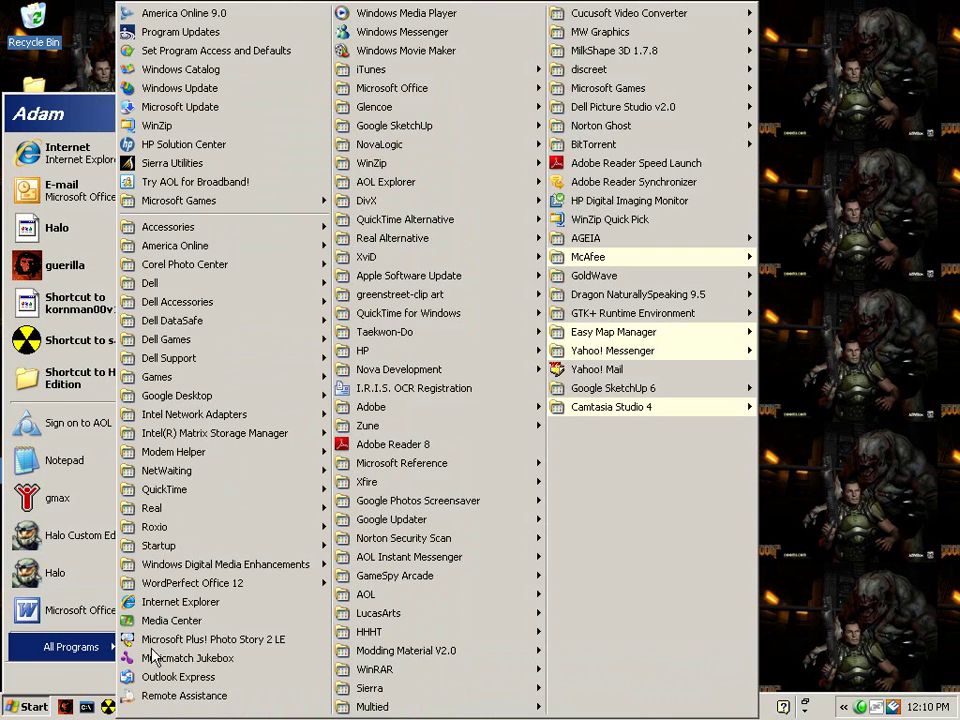
mouse_move(250, 228)
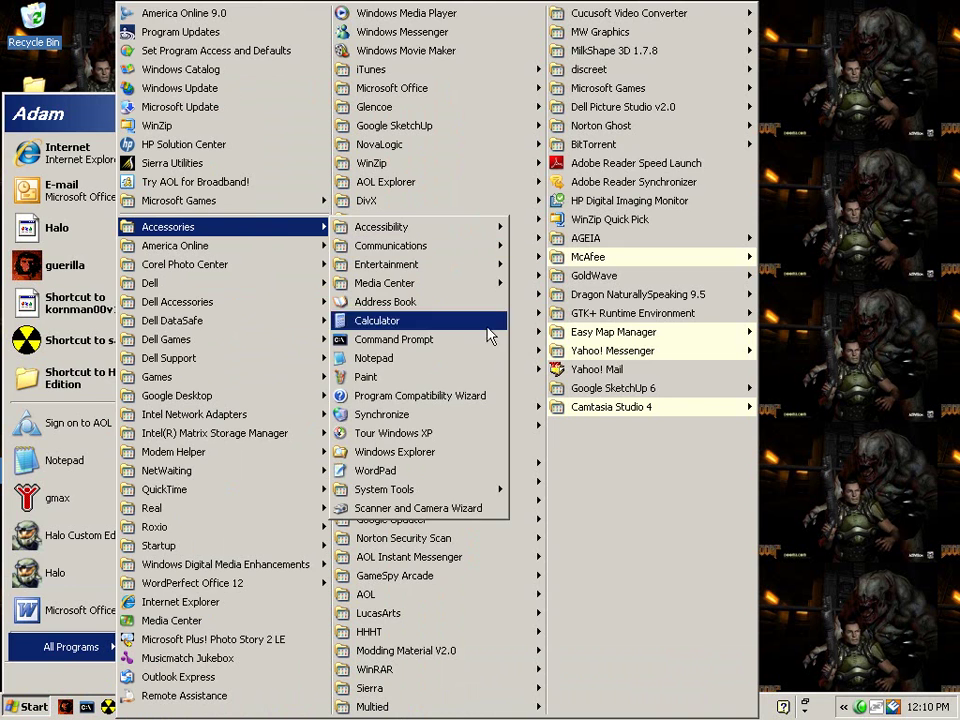
click(450, 375)
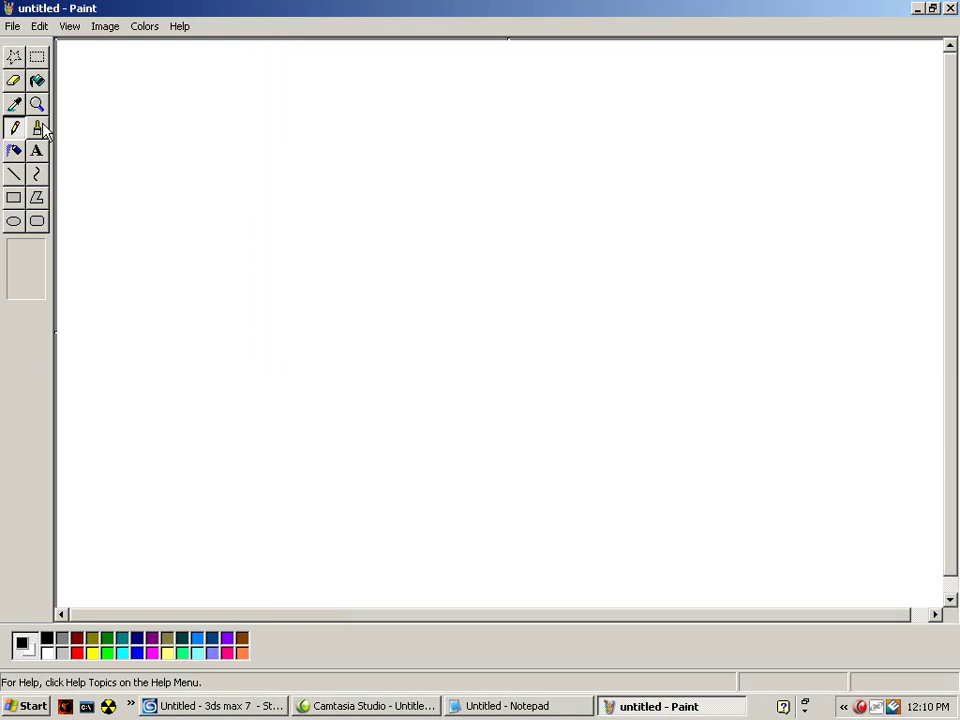
- Paint a large closed U shape with the Brush, fill it black, and draw a second curve inside its opening
click(40, 129)
mouse_move(169, 78)
mouse_down()
mouse_move(199, 330)
mouse_move(465, 495)
mouse_move(795, 386)
mouse_move(826, 128)
mouse_move(694, 236)
mouse_move(392, 328)
mouse_move(302, 152)
mouse_move(203, 73)
mouse_up()
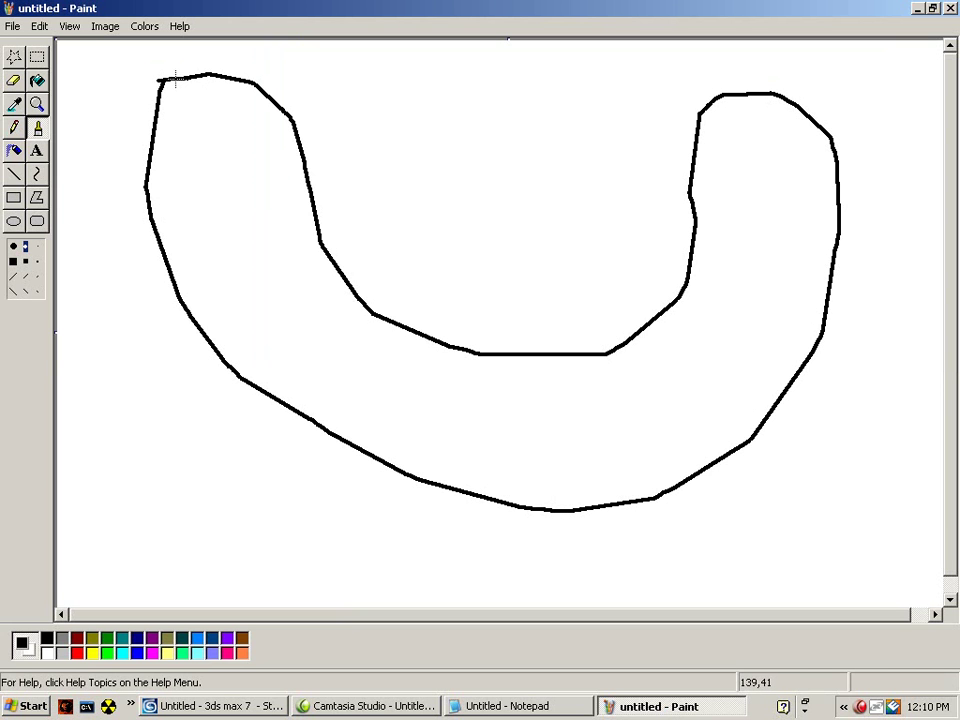
mouse_move(275, 93)
mouse_down()
mouse_move(330, 94)
mouse_move(406, 238)
mouse_move(567, 340)
mouse_move(640, 158)
mouse_move(704, 101)
mouse_up()
click(37, 82)
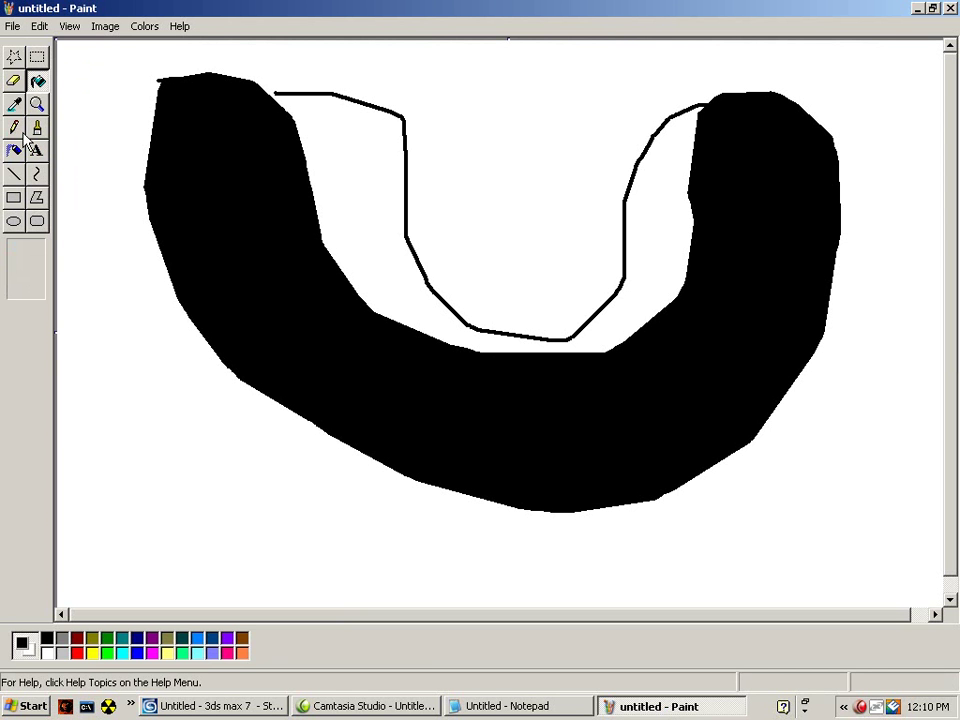
- Fill the gaps between the inner curve and the U black, and smooth the upper edge of its left arm
click(37, 127)
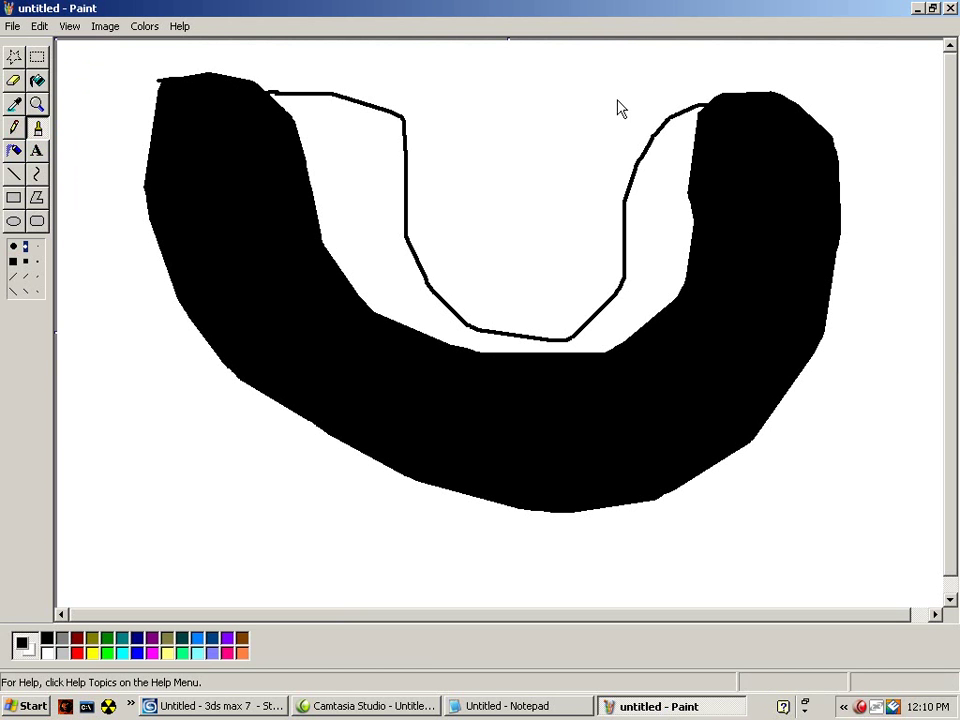
click(37, 82)
click(366, 170)
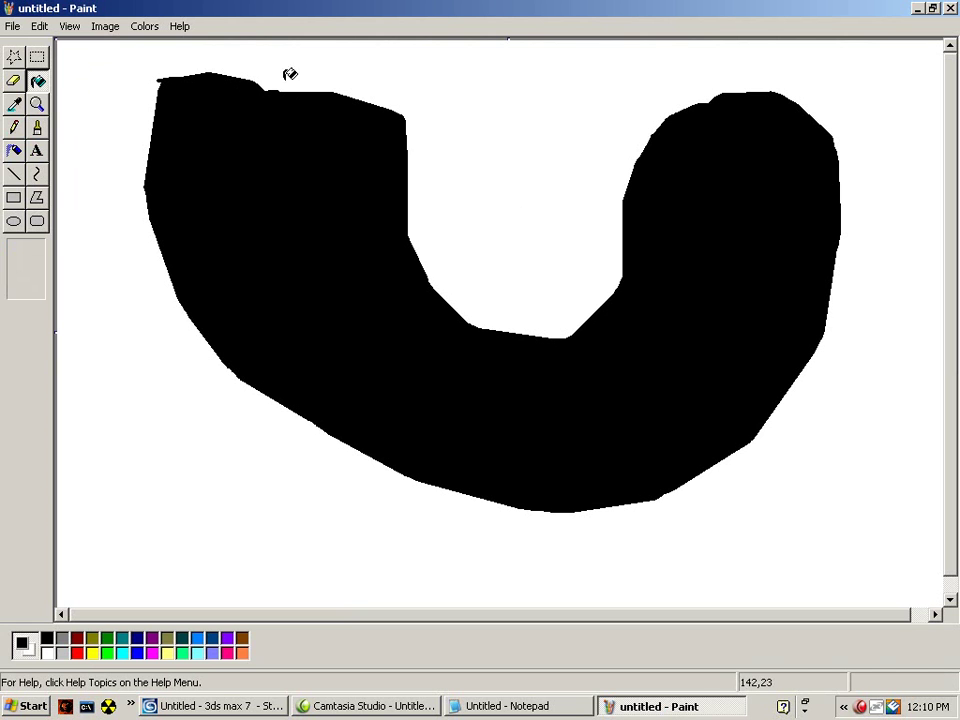
click(38, 128)
drag(300, 97, 238, 79)
click(38, 81)
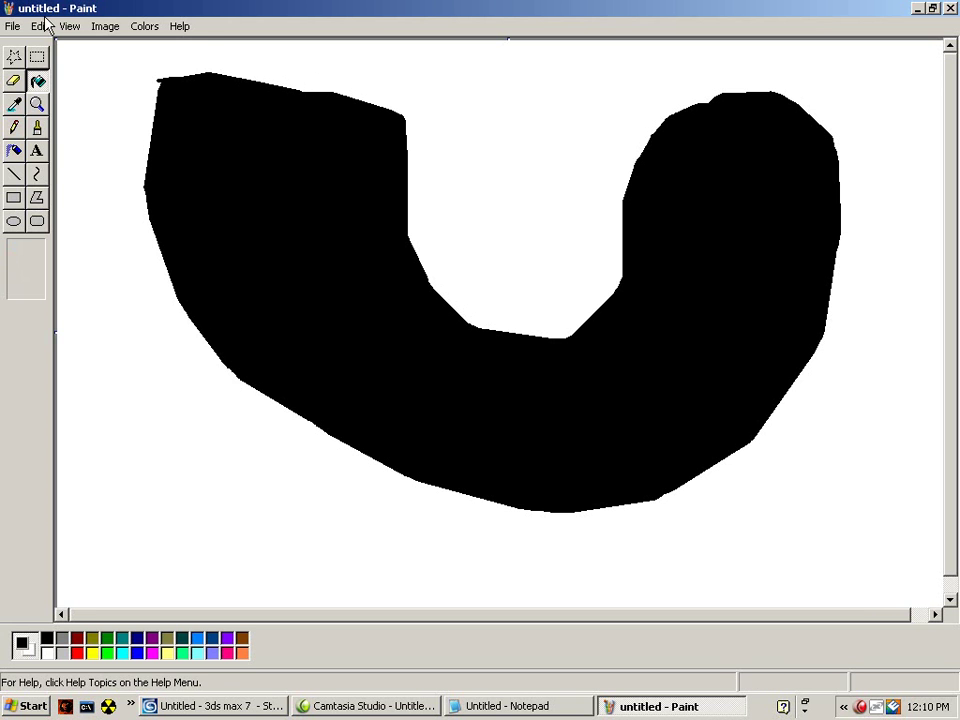
- Save the drawing to the Desktop as a JPEG named TEST
click(12, 26)
click(60, 93)
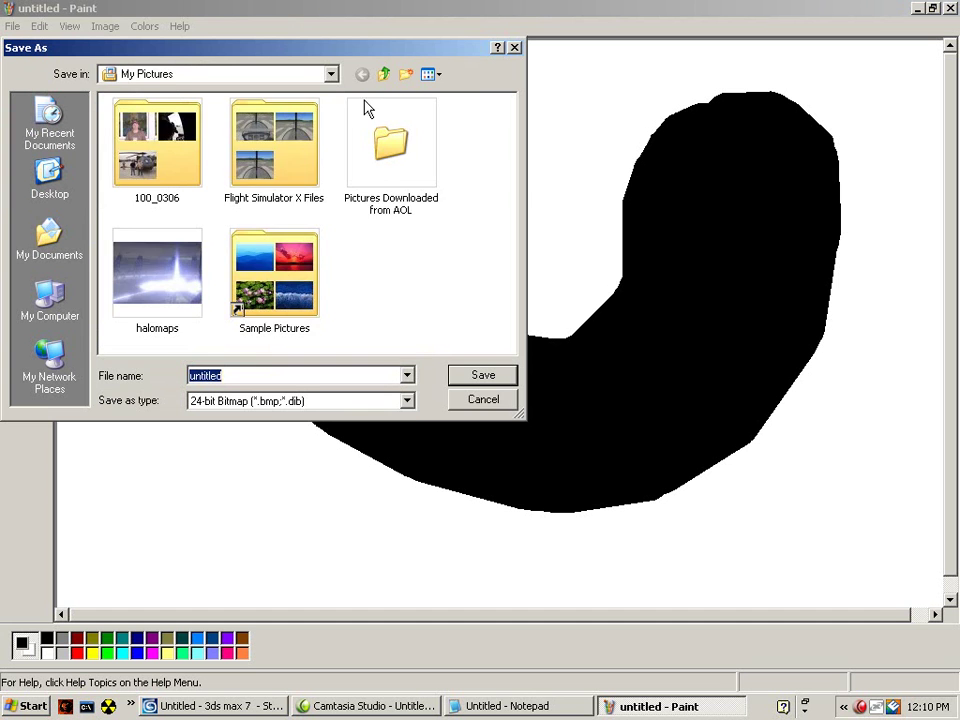
click(52, 182)
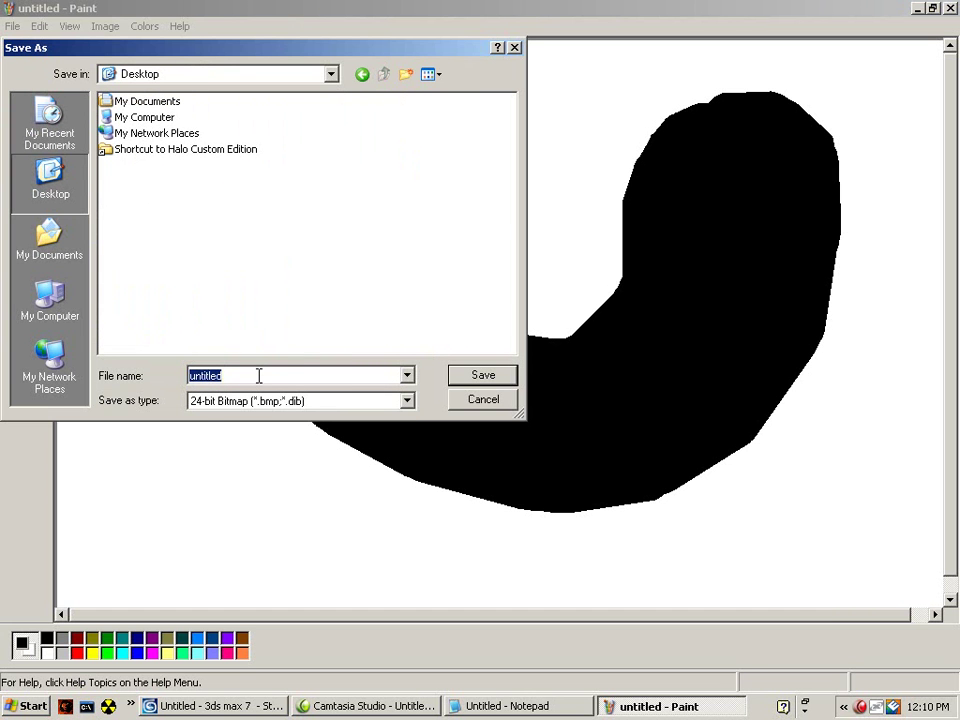
click(407, 400)
click(359, 469)
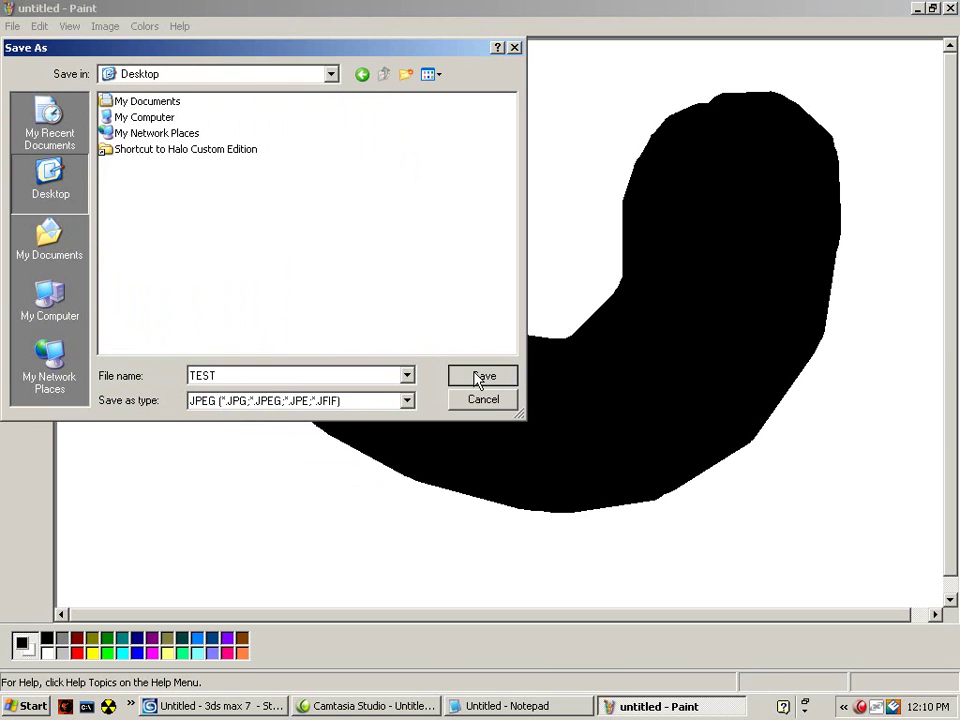
click(462, 378)
- Switch back to 3ds Max, load TEST from the Desktop as the Displace bitmap, and set the displacement strength to 34.24
key(alt+Tab)
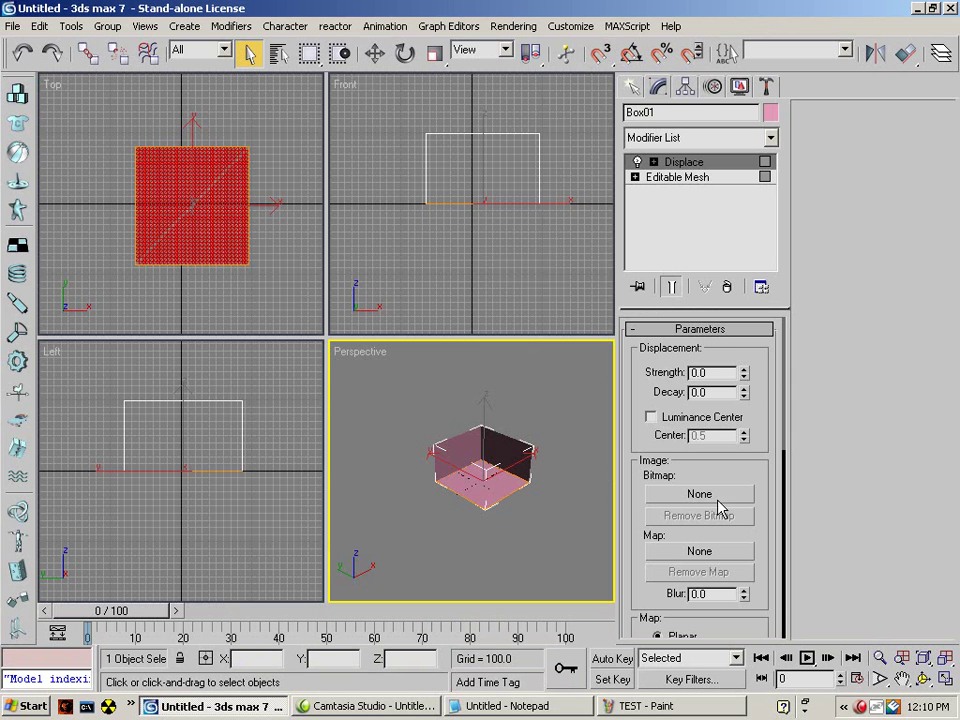
click(716, 497)
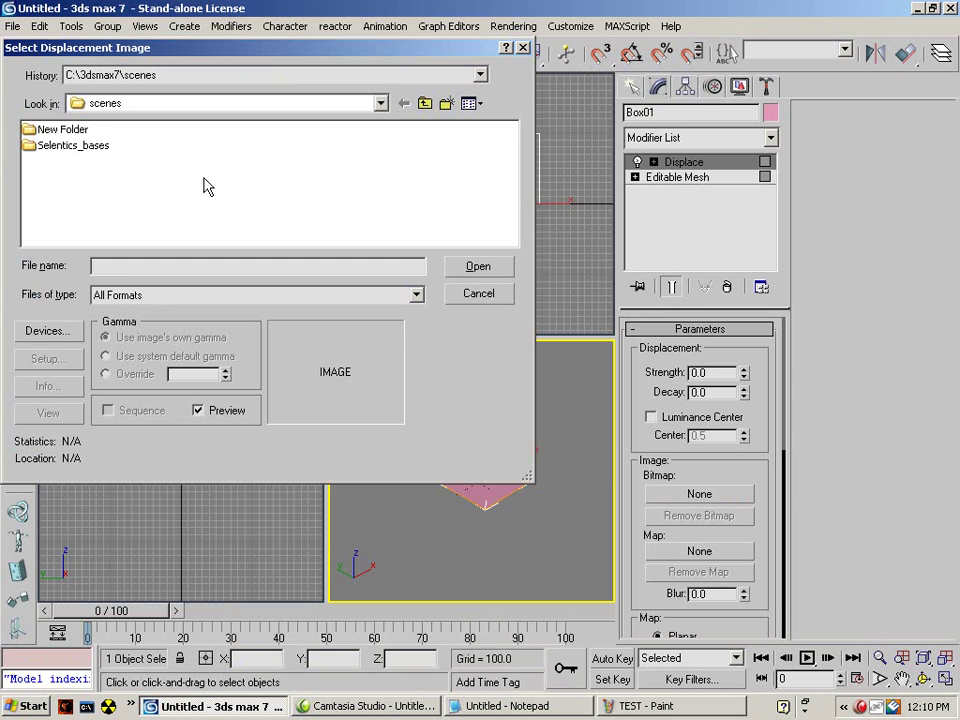
click(479, 75)
click(418, 93)
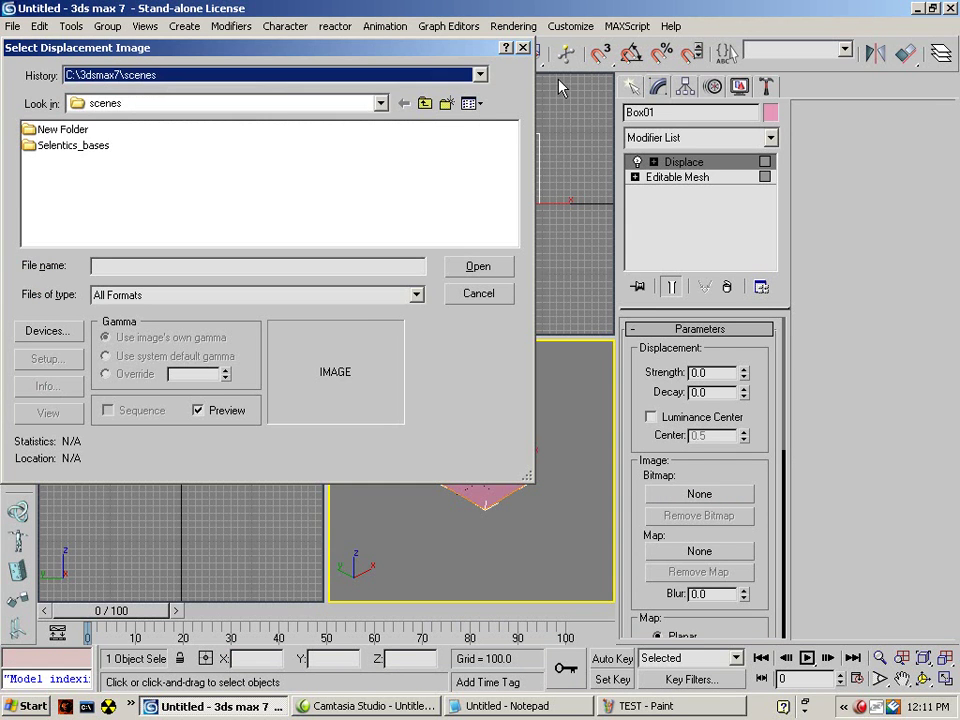
click(424, 103)
click(424, 103)
click(424, 103)
click(424, 103)
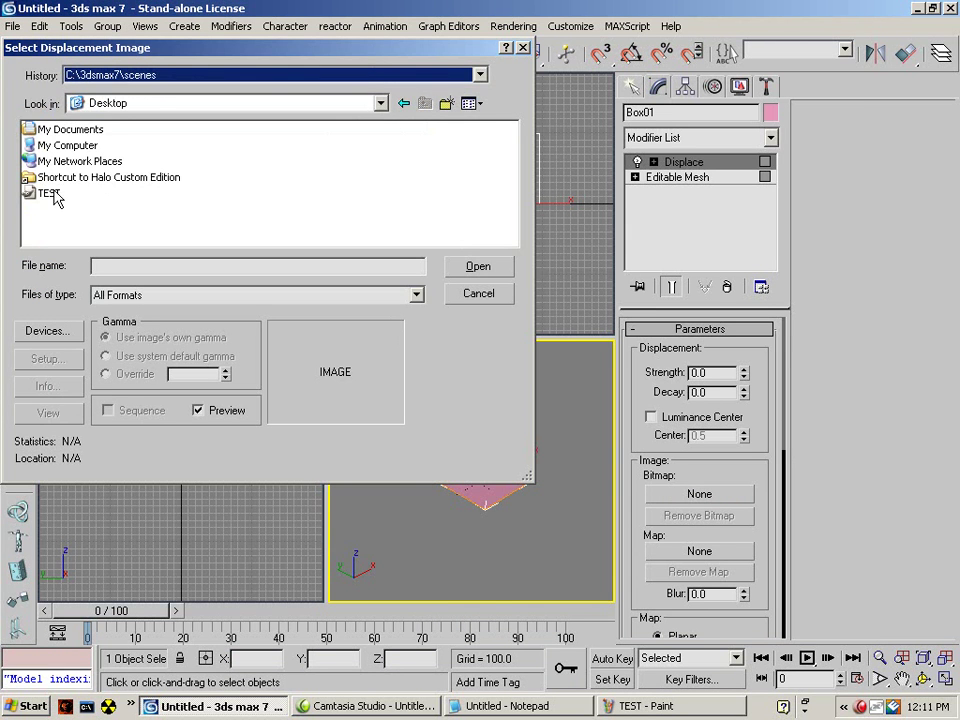
double_click(52, 194)
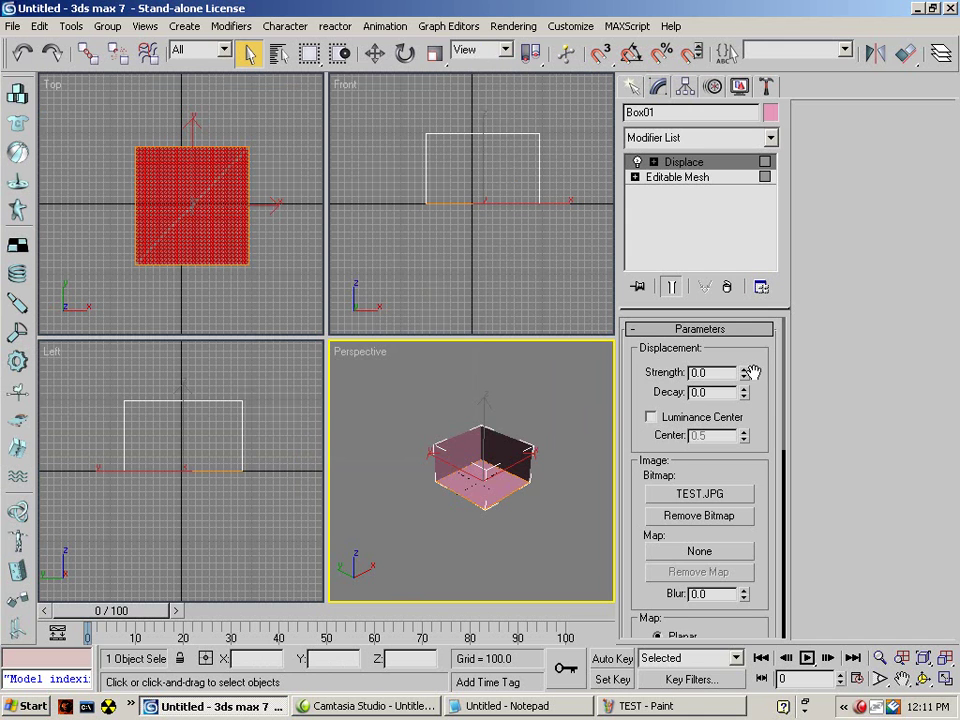
drag(747, 375, 384, 708)
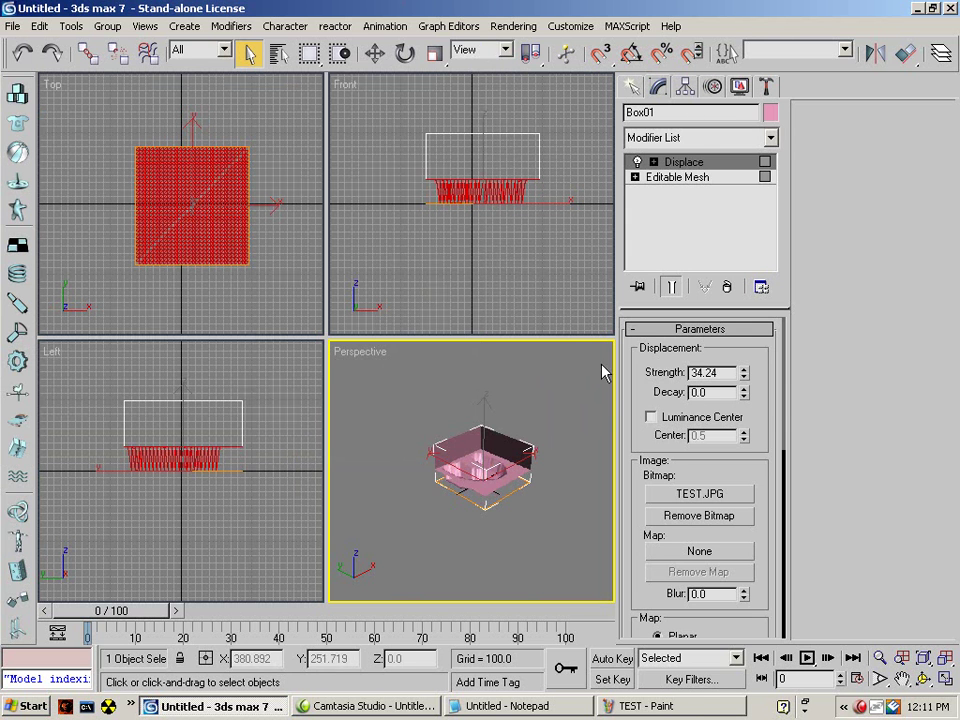
- Try converting the displaced box to an Editable Mesh, and undo the conversion
right_click(489, 440)
mouse_move(560, 598)
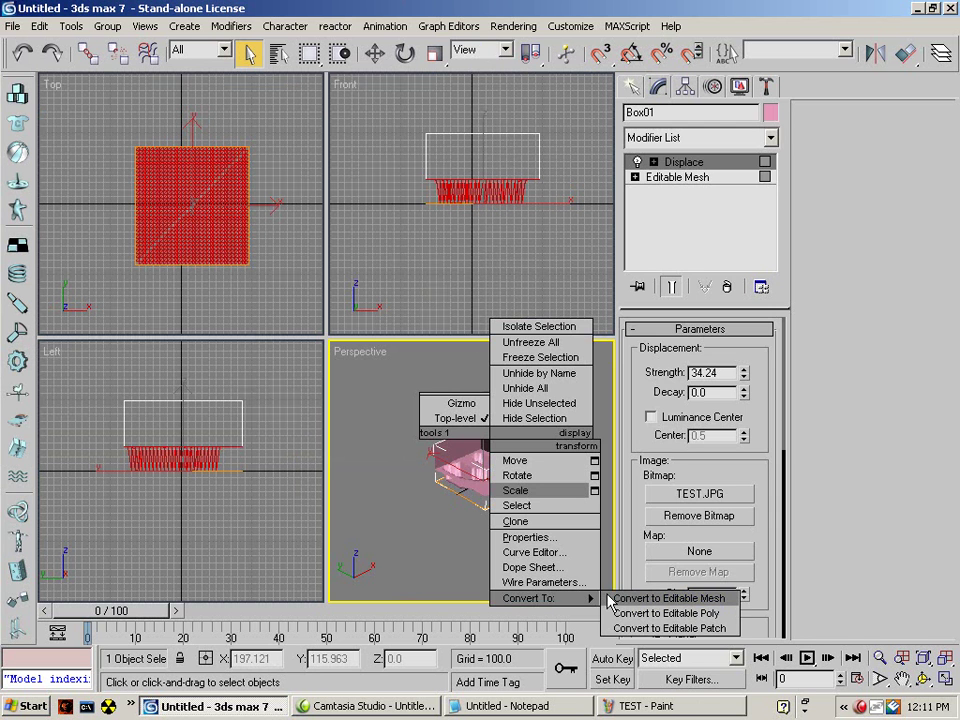
click(612, 598)
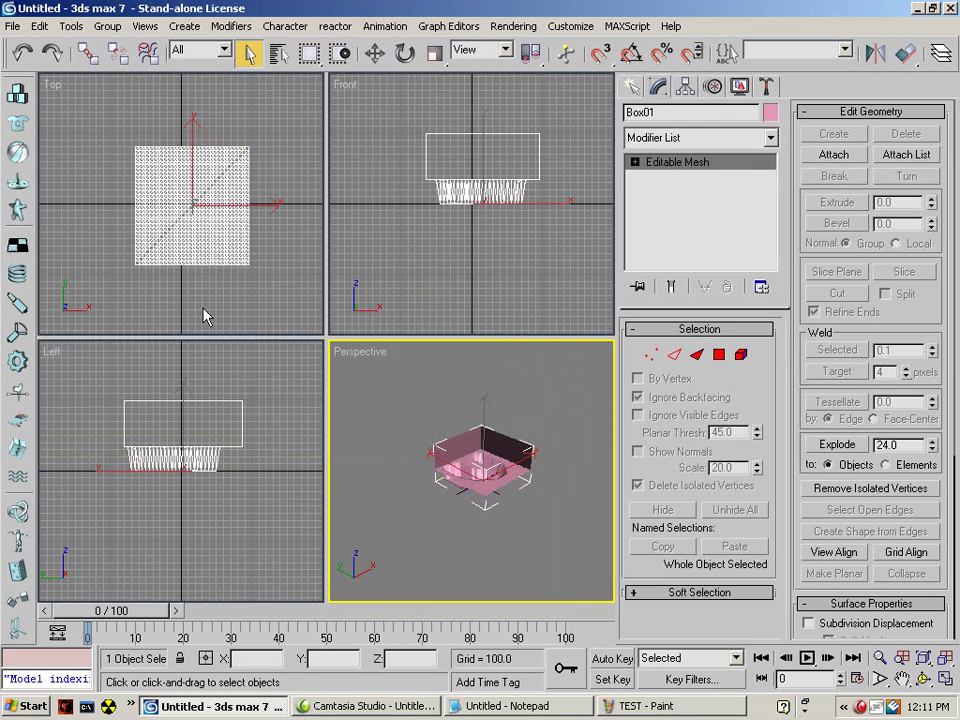
click(22, 54)
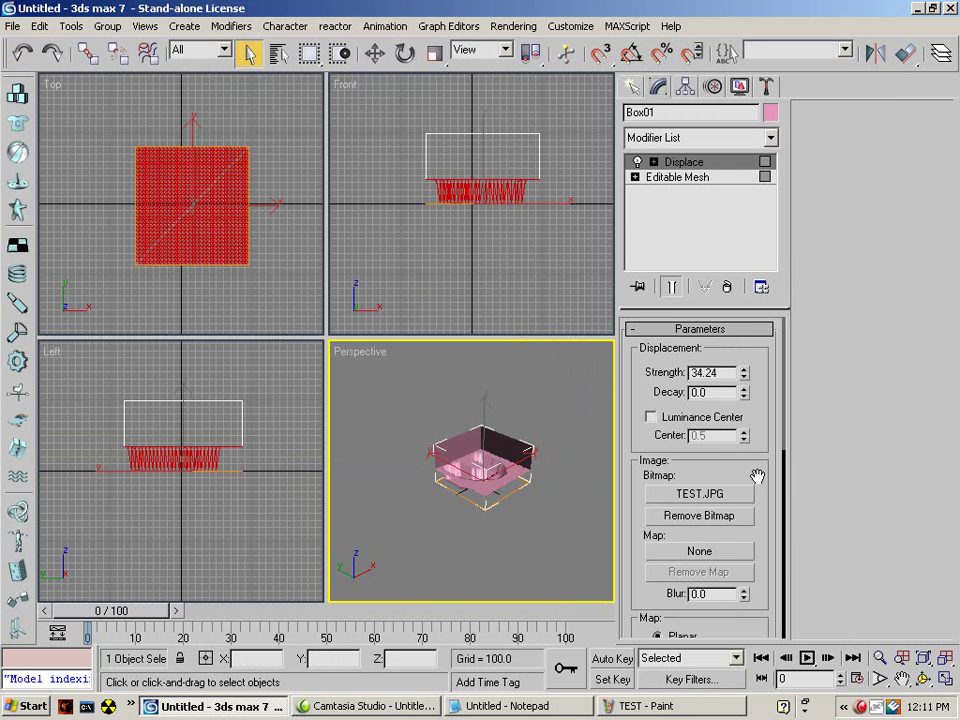
- Set the displacement image blur to 2.45 and convert the box to an Editable Mesh
scroll(754, 375, down, 5)
drag(745, 442, 736, 313)
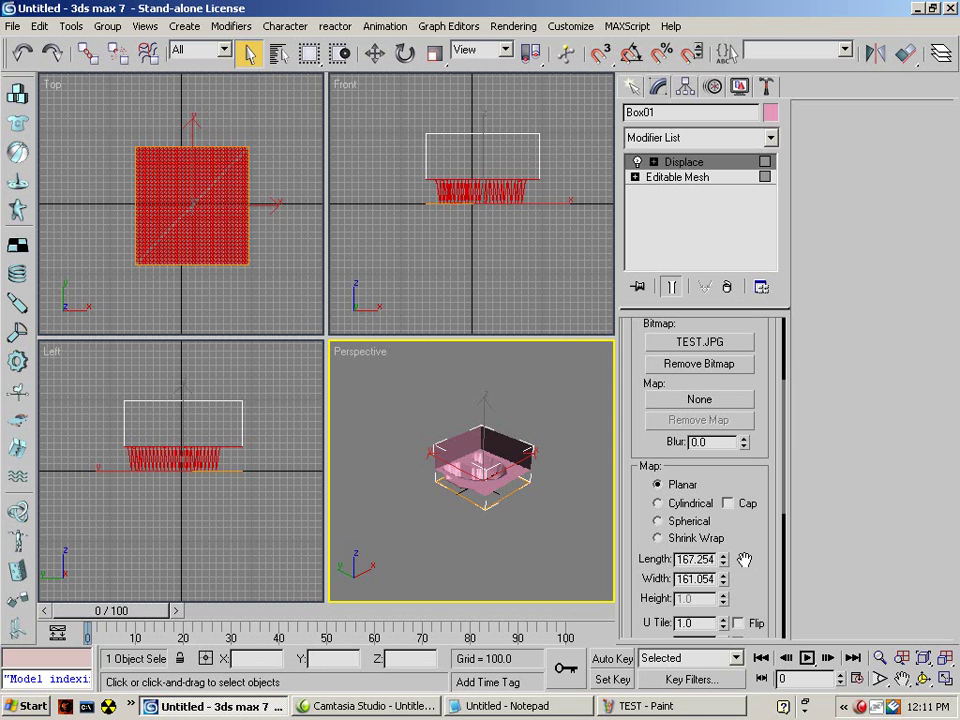
drag(745, 444, 546, 425)
right_click(470, 455)
mouse_move(546, 615)
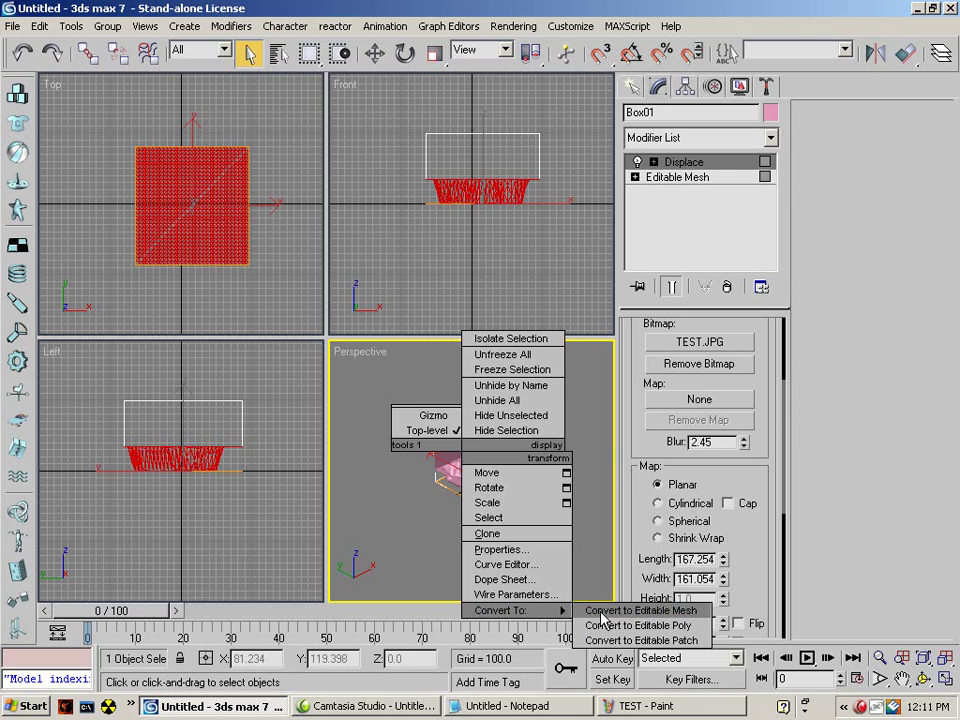
click(639, 609)
- Select the steep wall polygons between floor and plateau with region selections in the Front and Left views
middle_drag(522, 467, 472, 457)
scroll(470, 459, up, 6)
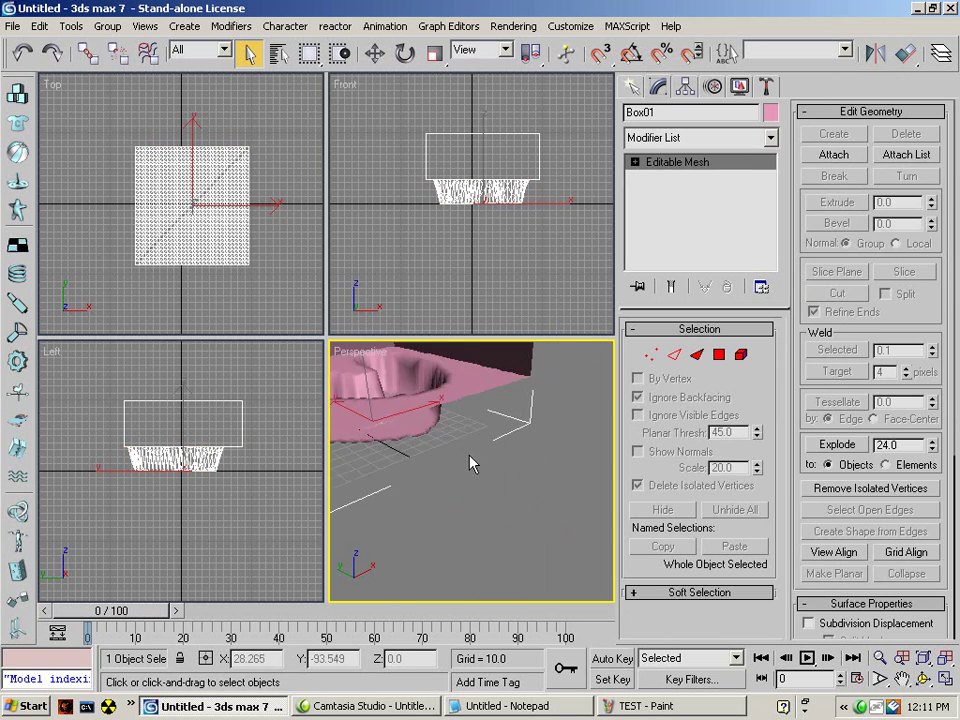
click(719, 354)
key(ctrl+a)
click(455, 267)
drag(401, 190, 630, 212)
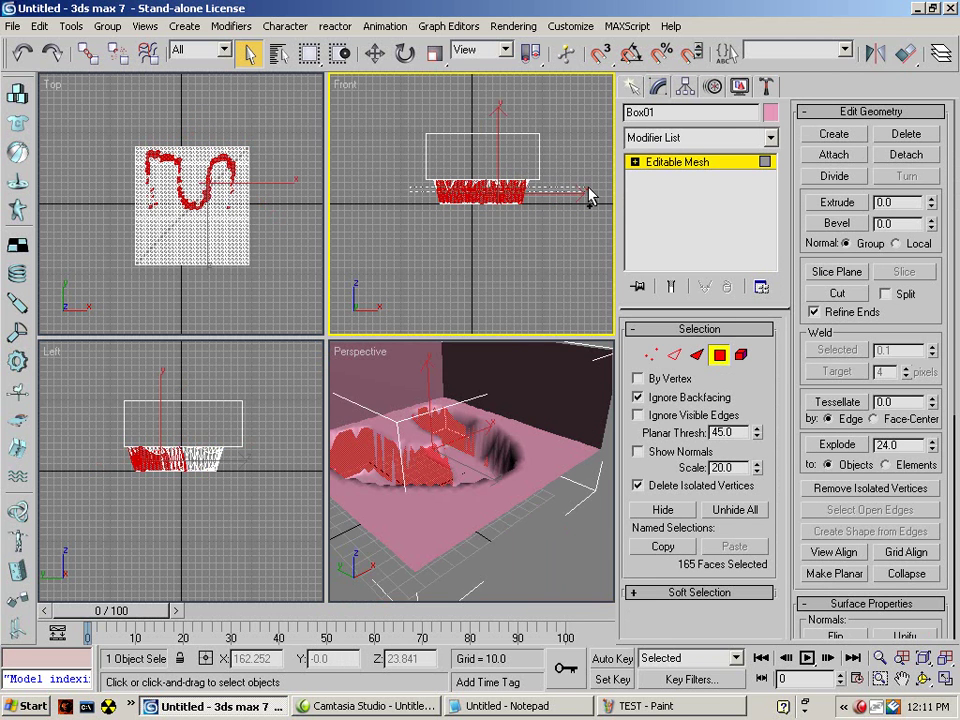
right_click(234, 476)
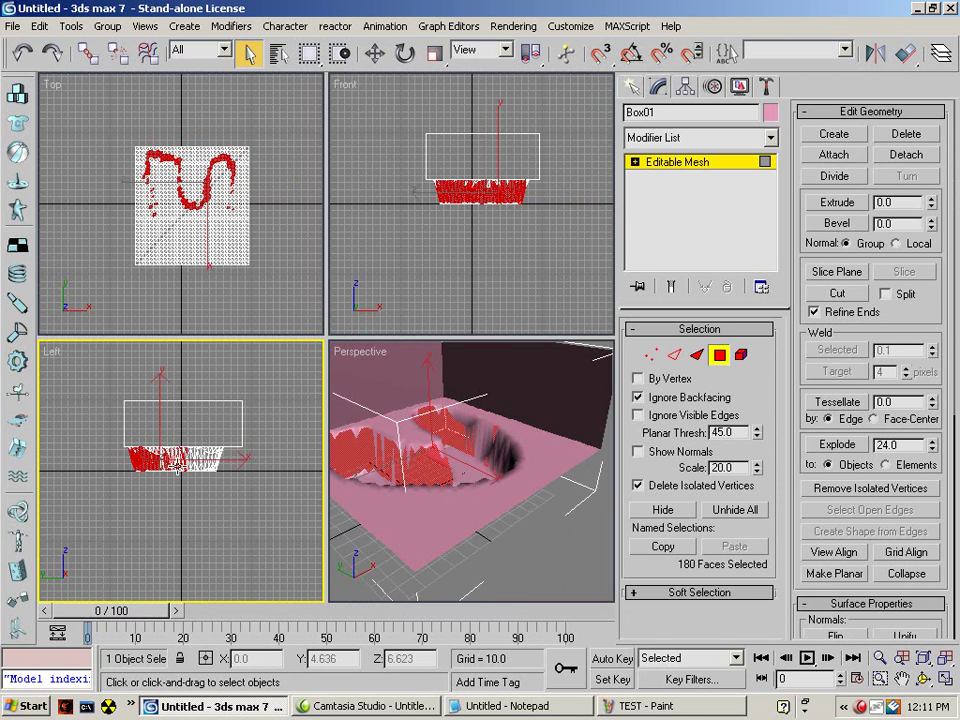
drag(105, 455, 284, 474)
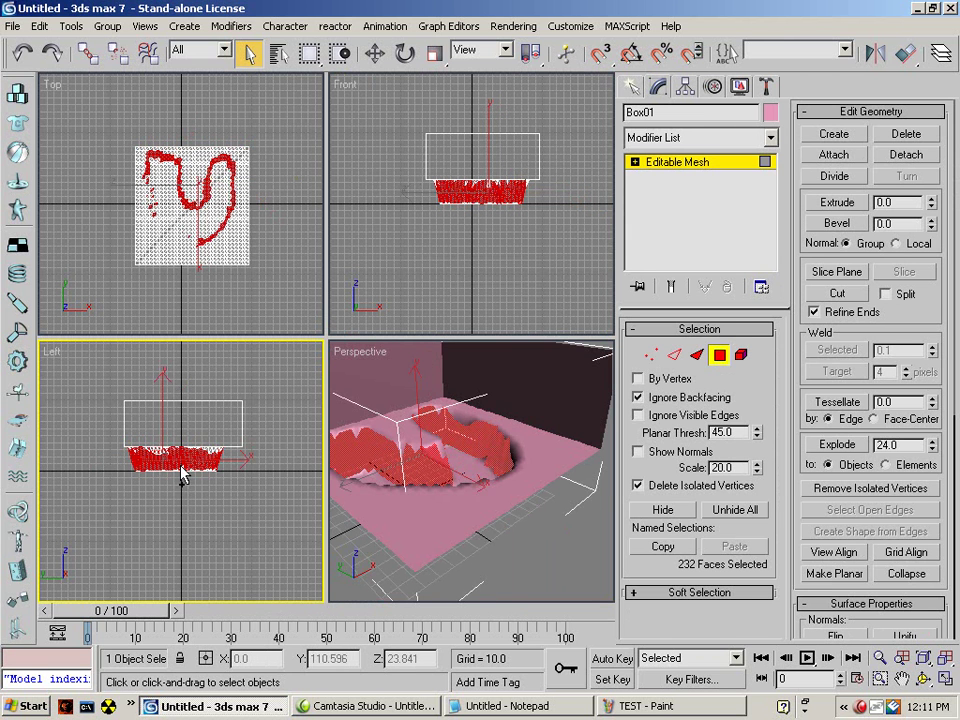
- Undo the selection that includes the pit floor, and add the missing wall polygons from several viewing angles
drag(100, 456, 279, 476)
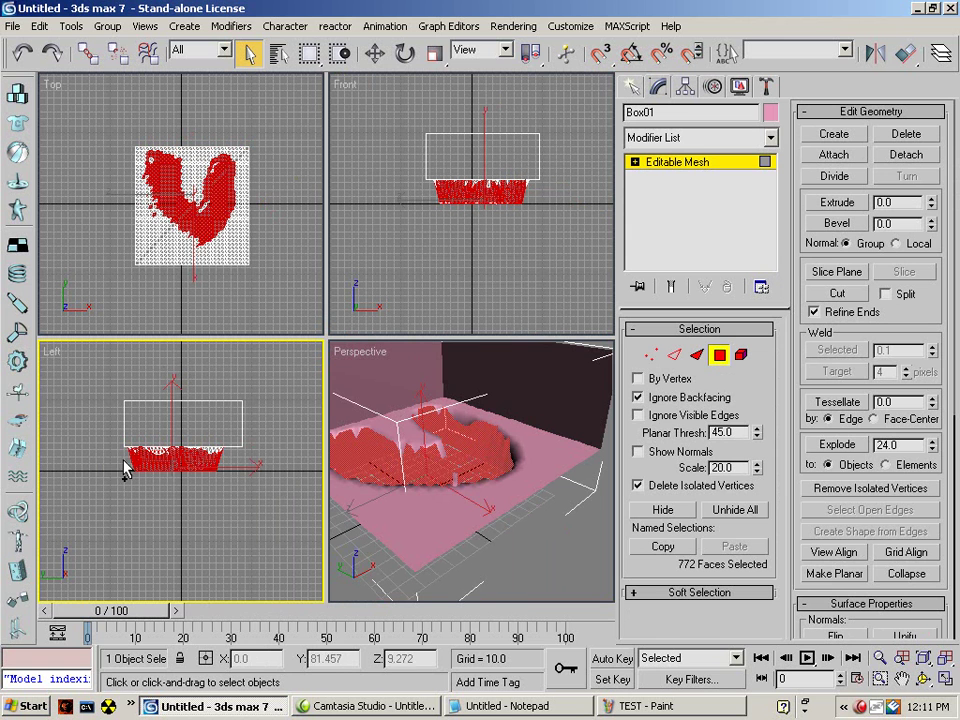
click(21, 51)
ctrl+drag(119, 450, 299, 470)
ctrl+drag(427, 182, 428, 182)
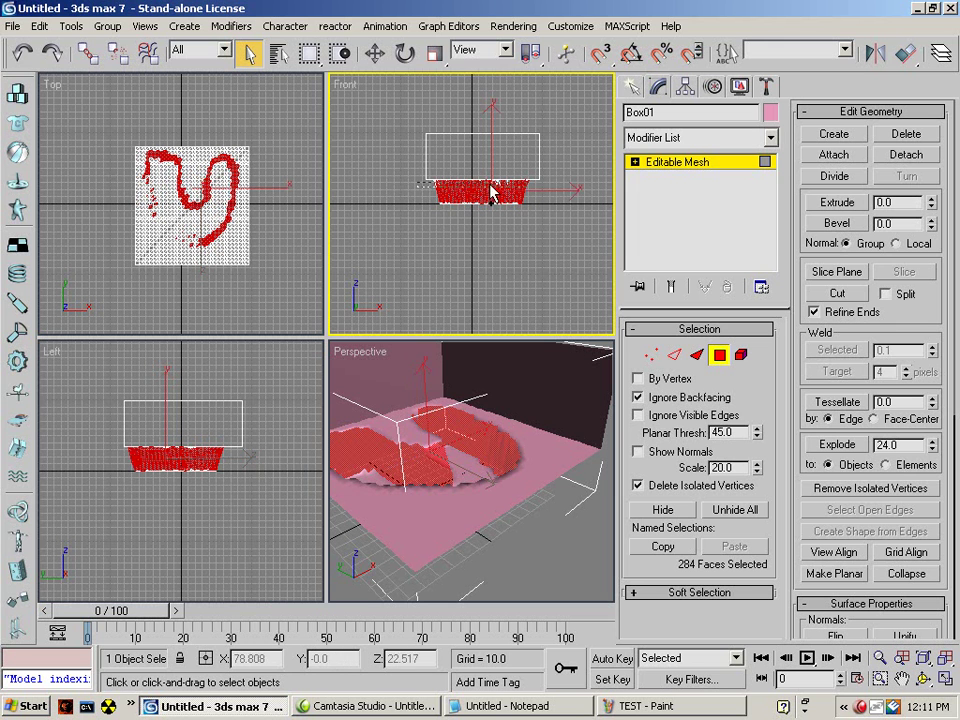
alt+middle_drag(542, 195, 709, 189)
ctrl+drag(357, 187, 536, 199)
alt+middle_drag(426, 180, 613, 188)
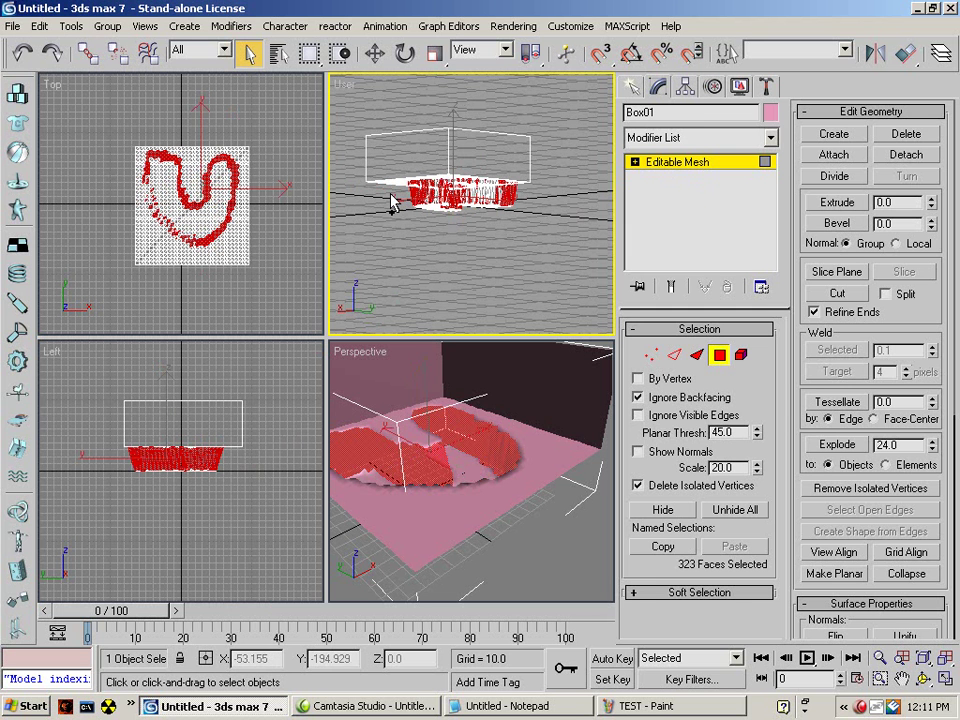
ctrl+drag(386, 194, 561, 199)
alt+middle_drag(481, 205, 439, 200)
ctrl+drag(570, 197, 570, 196)
alt+middle_drag(438, 177, 763, 196)
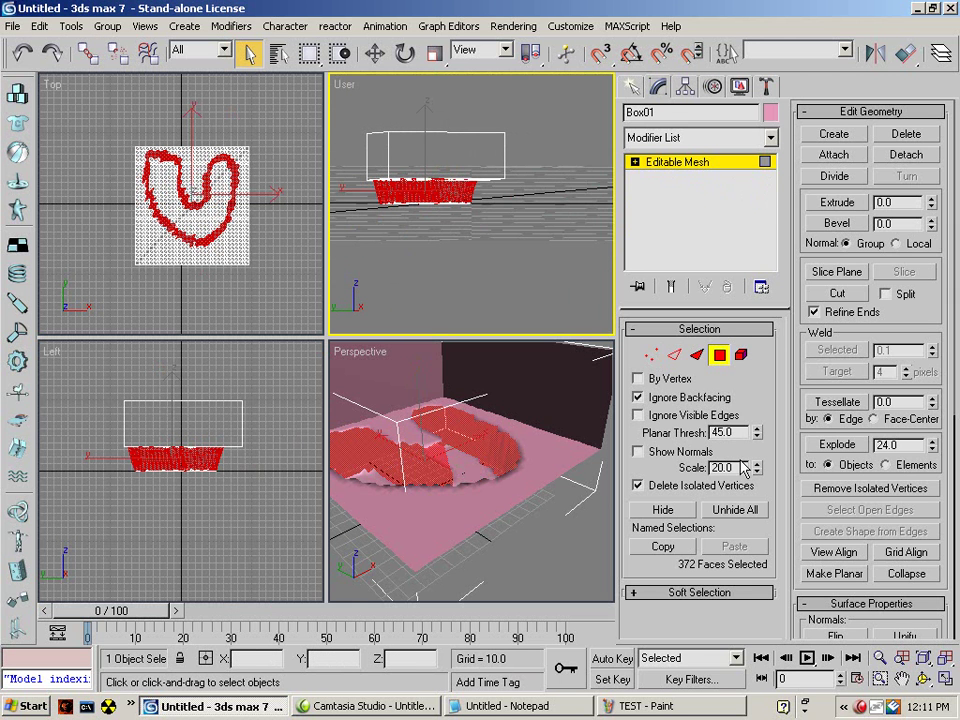
- Convert the mesh to an Editable Poly, inset the selected wall polygons slightly, and show edged faces in Perspective
right_click(397, 461)
right_click(398, 461)
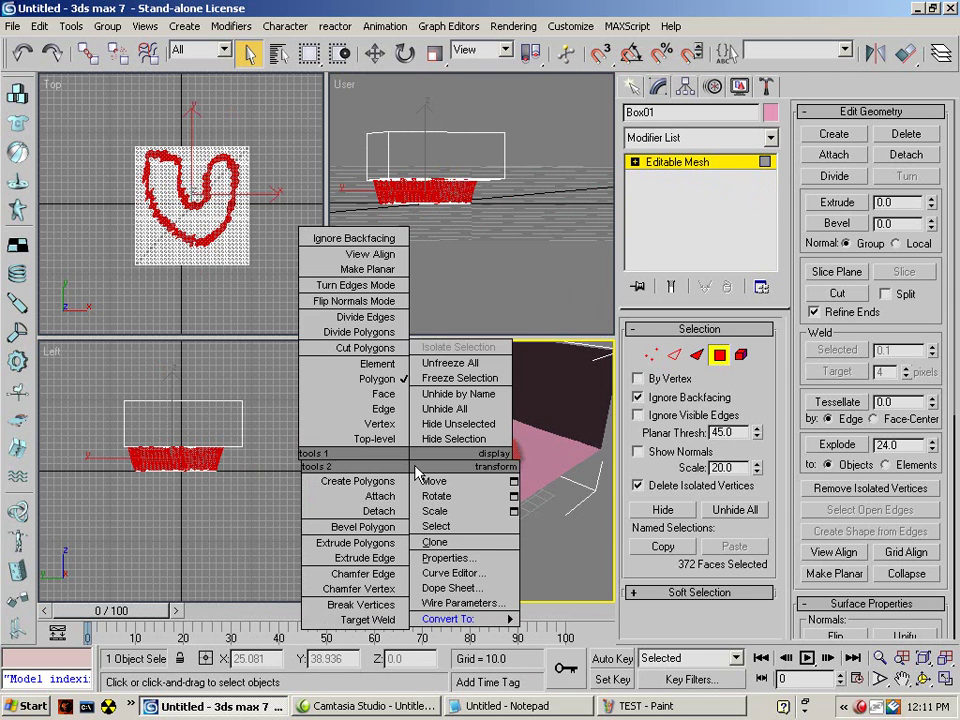
mouse_move(505, 619)
click(572, 634)
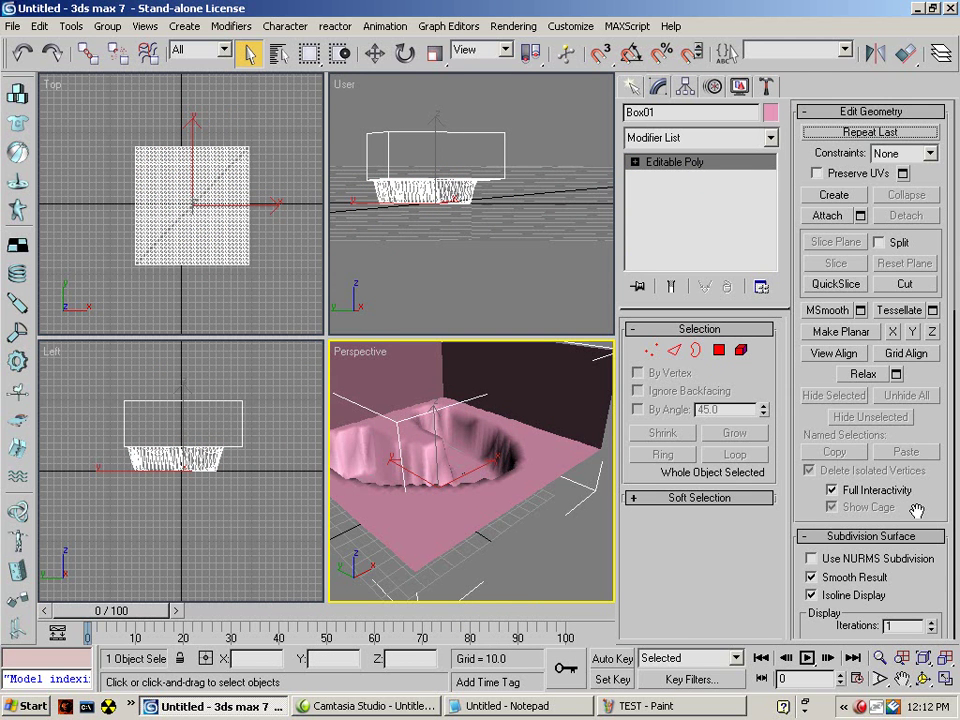
scroll(916, 487, down, 1)
click(716, 347)
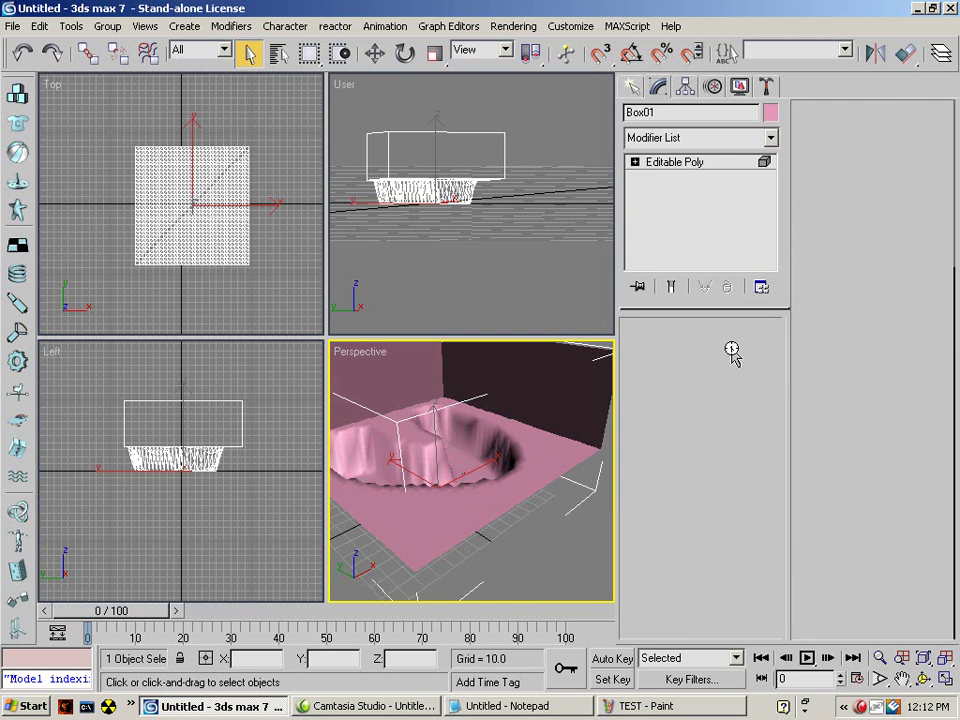
click(903, 178)
drag(484, 451, 492, 450)
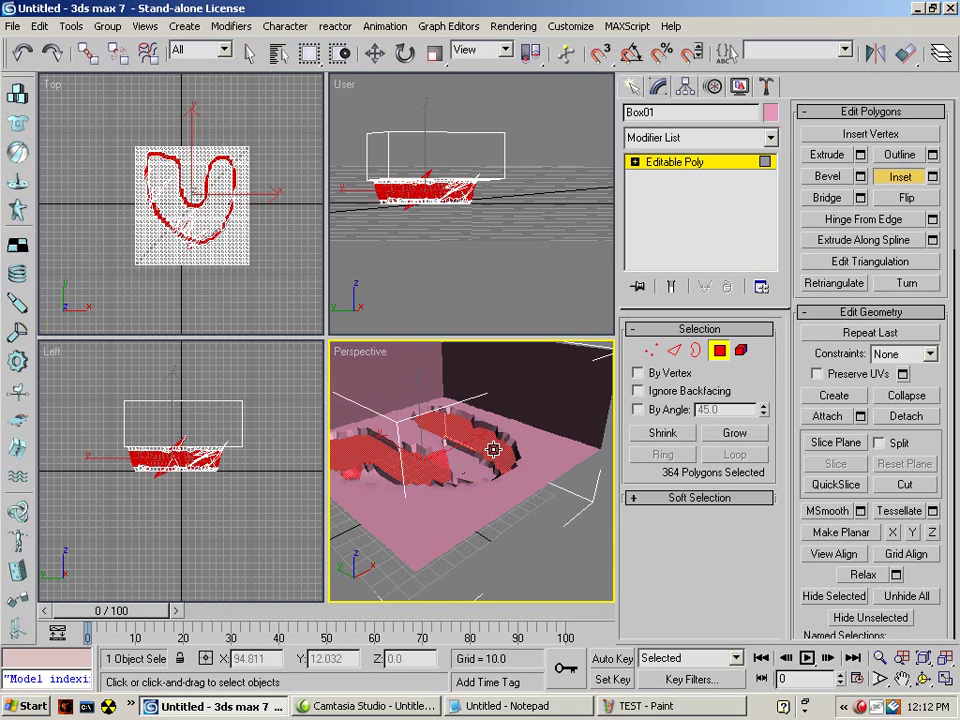
key(F4)
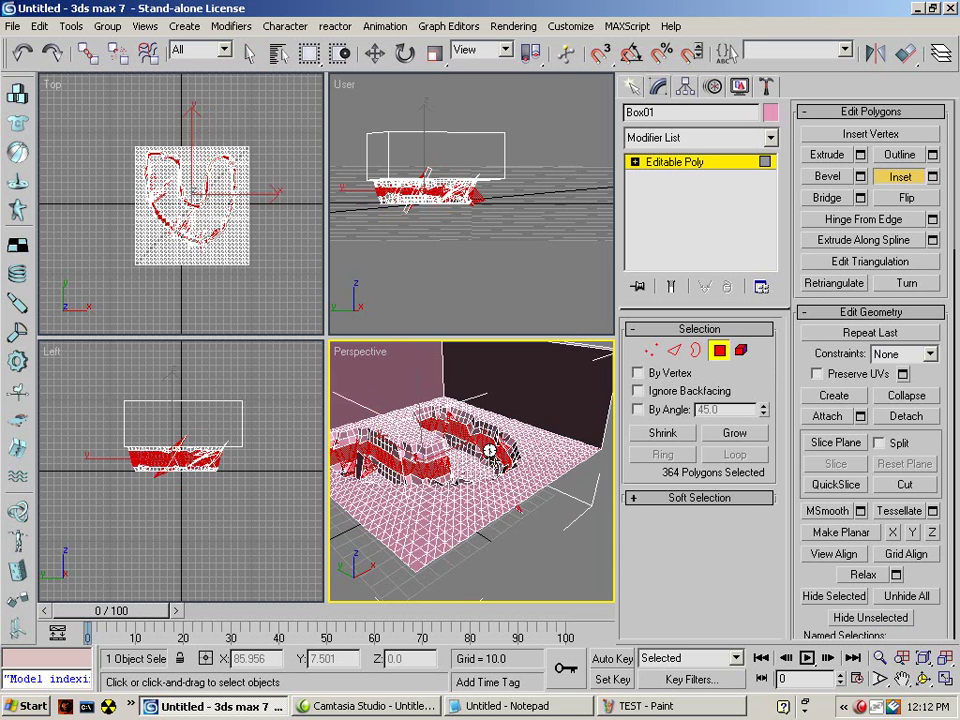
- Try further insets on the selected wall polygons, undoing the extra ones beyond the first
drag(491, 454, 494, 452)
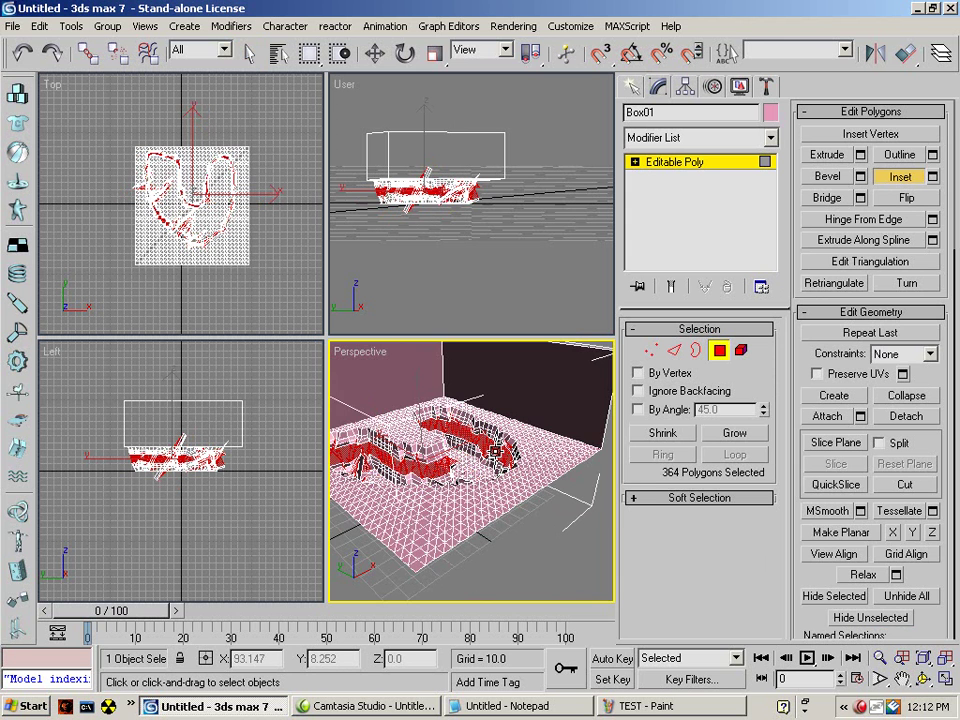
scroll(495, 400, up, 5)
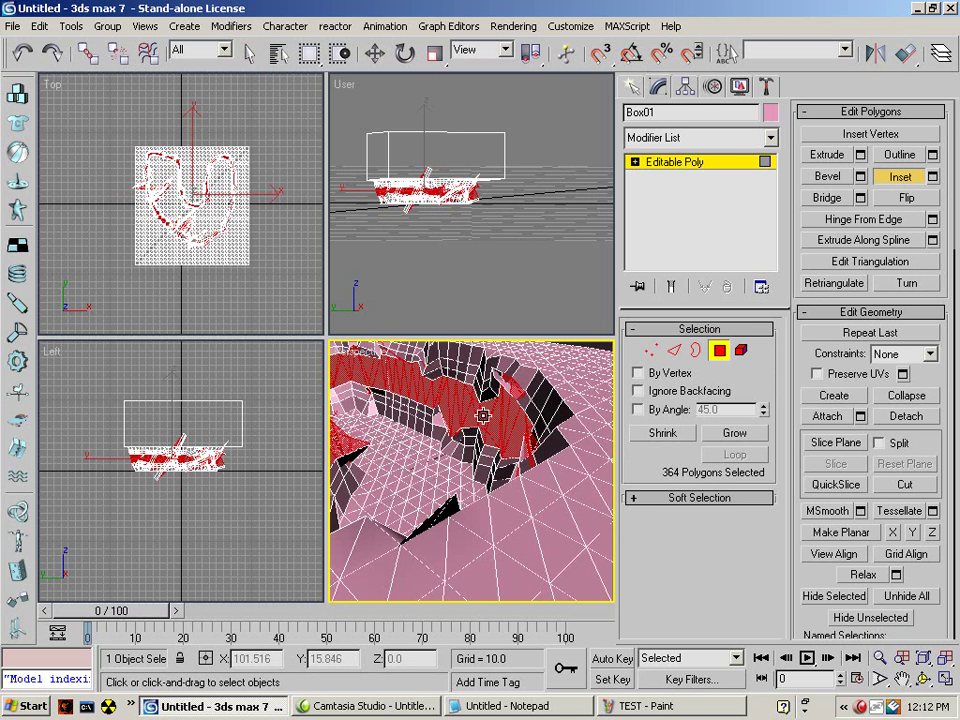
click(21, 55)
click(18, 57)
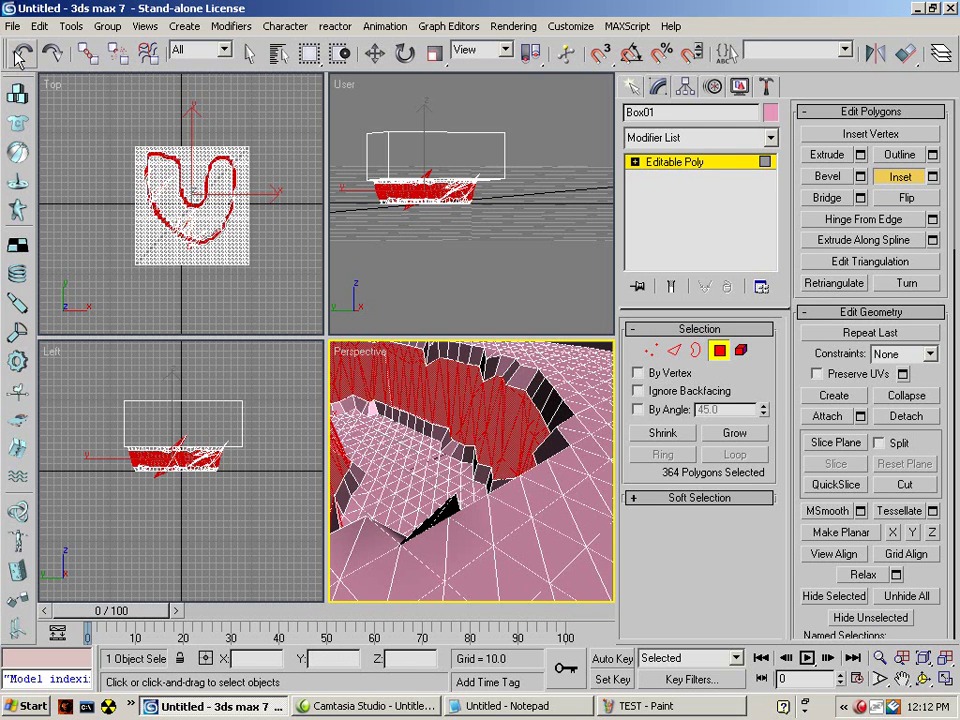
drag(497, 415, 504, 411)
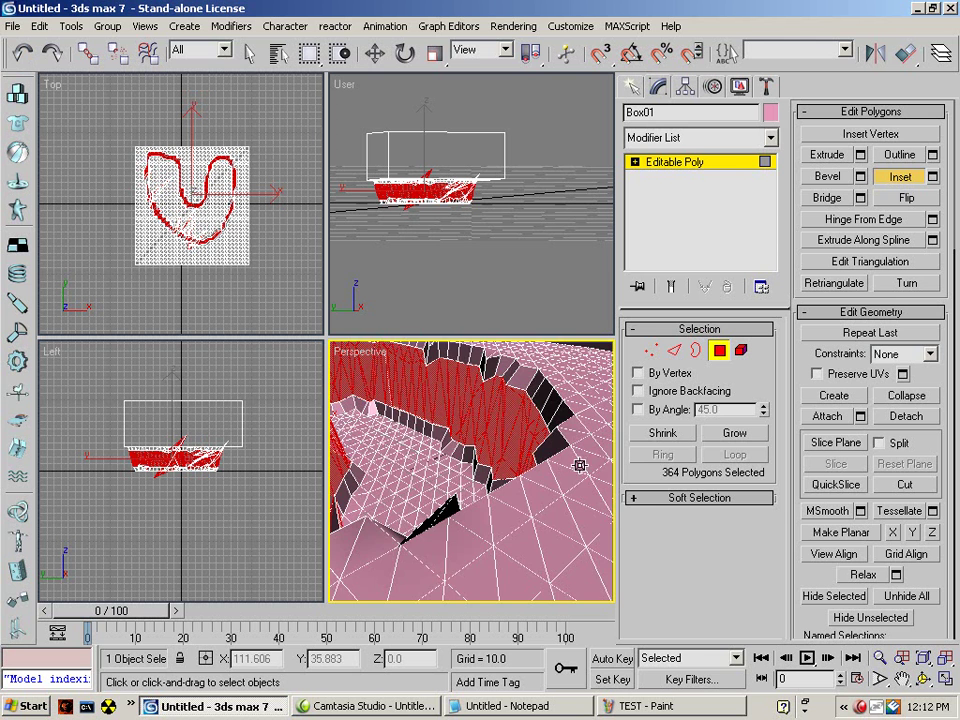
- Tessellate the selected wall polygons once, undoing and redoing it to compare the result
scroll(475, 398, up, 3)
scroll(475, 398, down, 2)
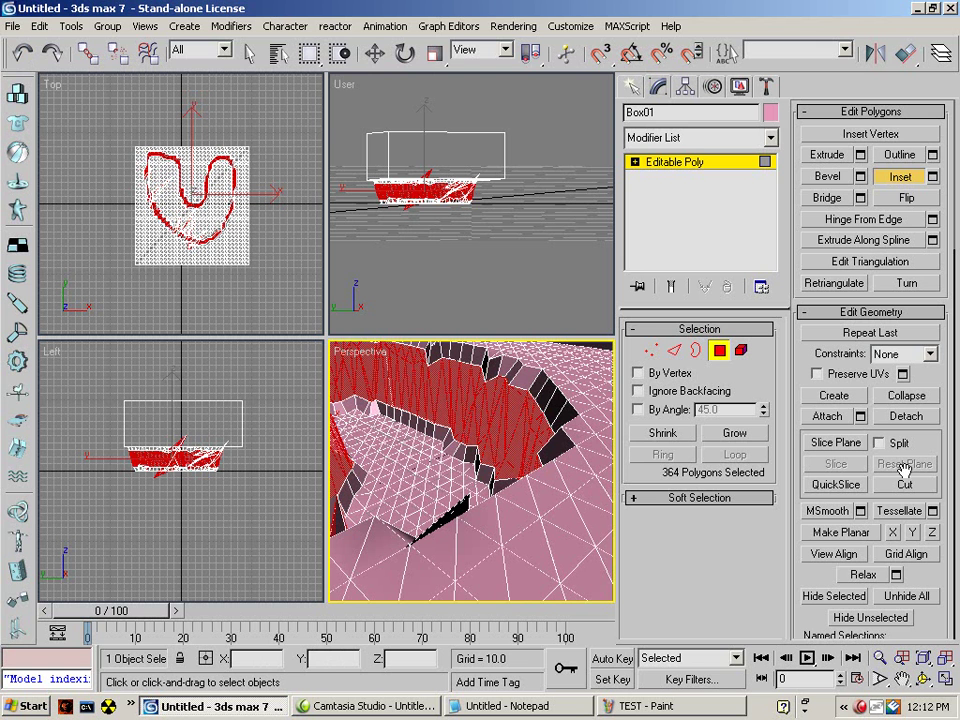
click(905, 511)
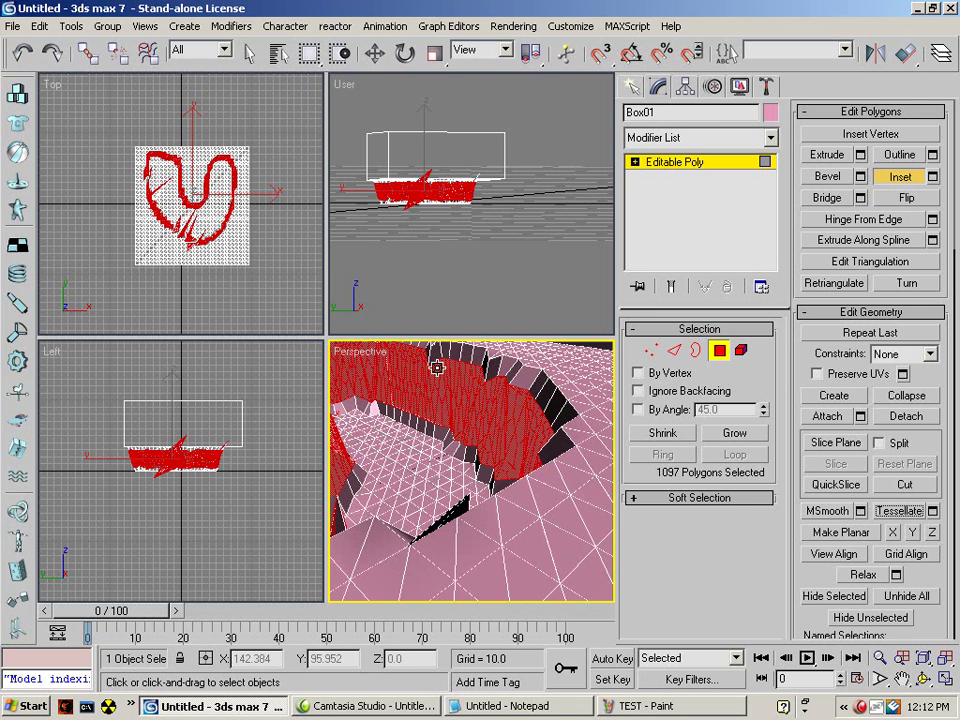
click(22, 55)
click(53, 54)
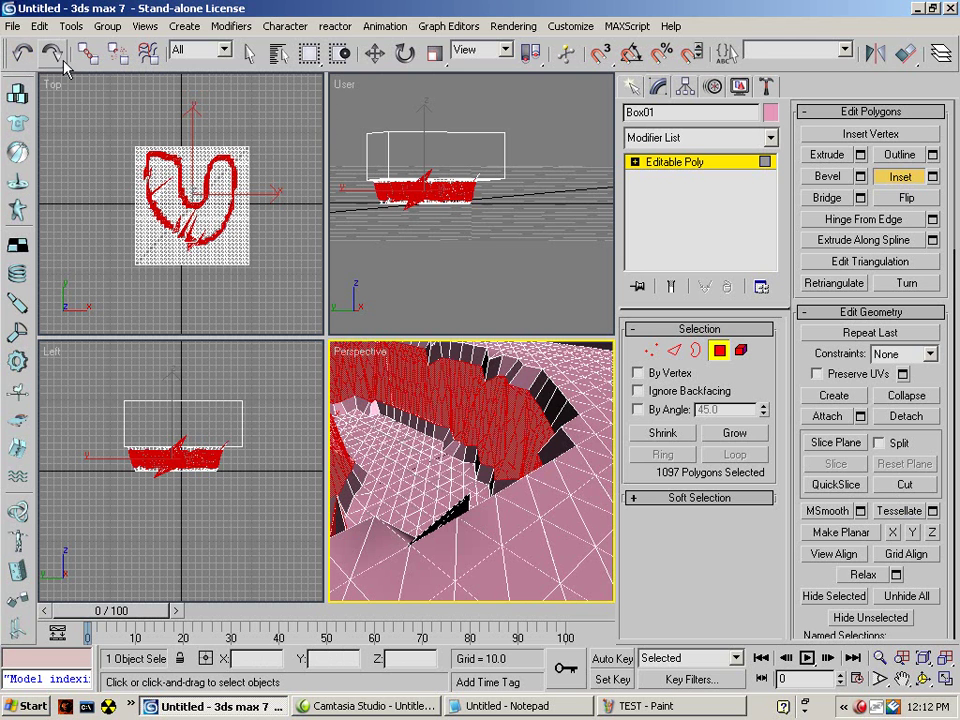
- Leave the Inset tool and convert the tessellated box to an Editable Mesh
key(q)
right_click(496, 410)
mouse_move(560, 567)
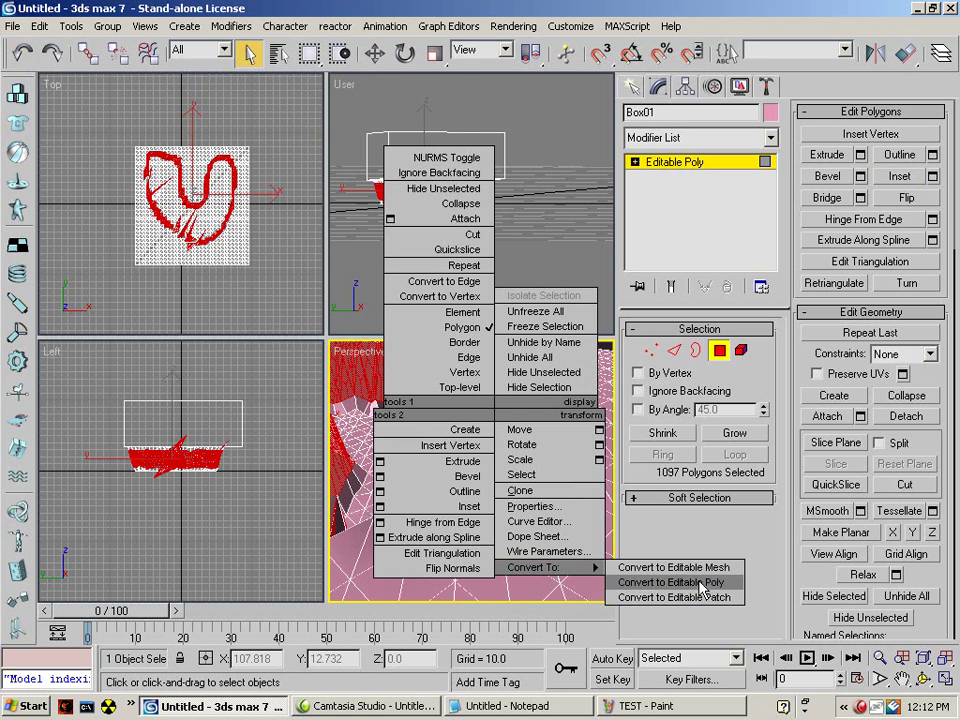
click(708, 567)
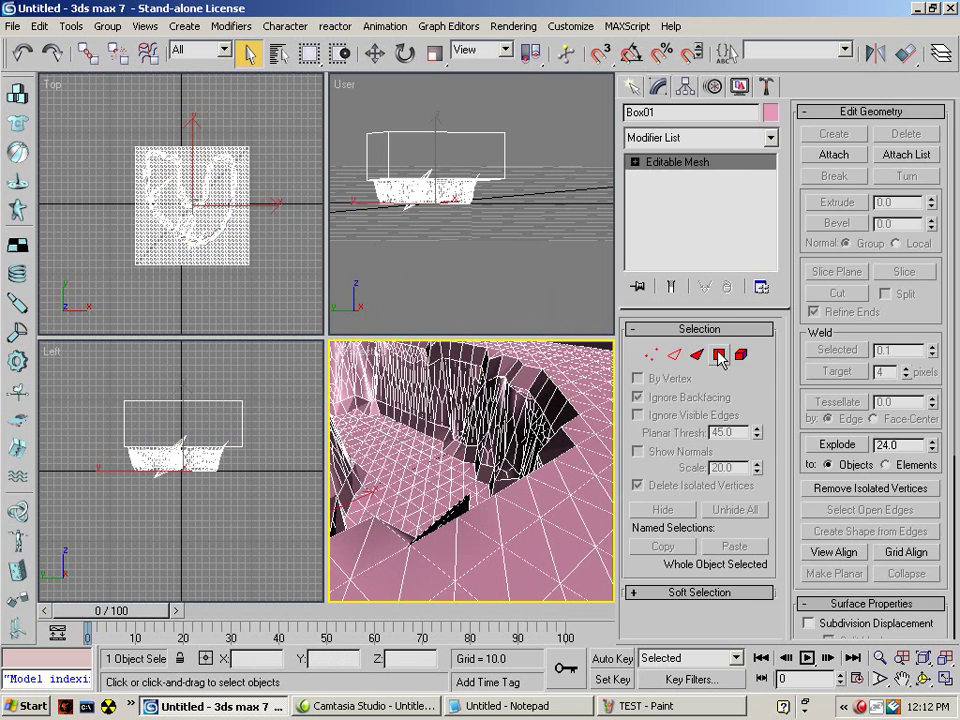
- At polygon level, select scattered individual polygons along the box's cliff walls
key(4)
click(512, 370)
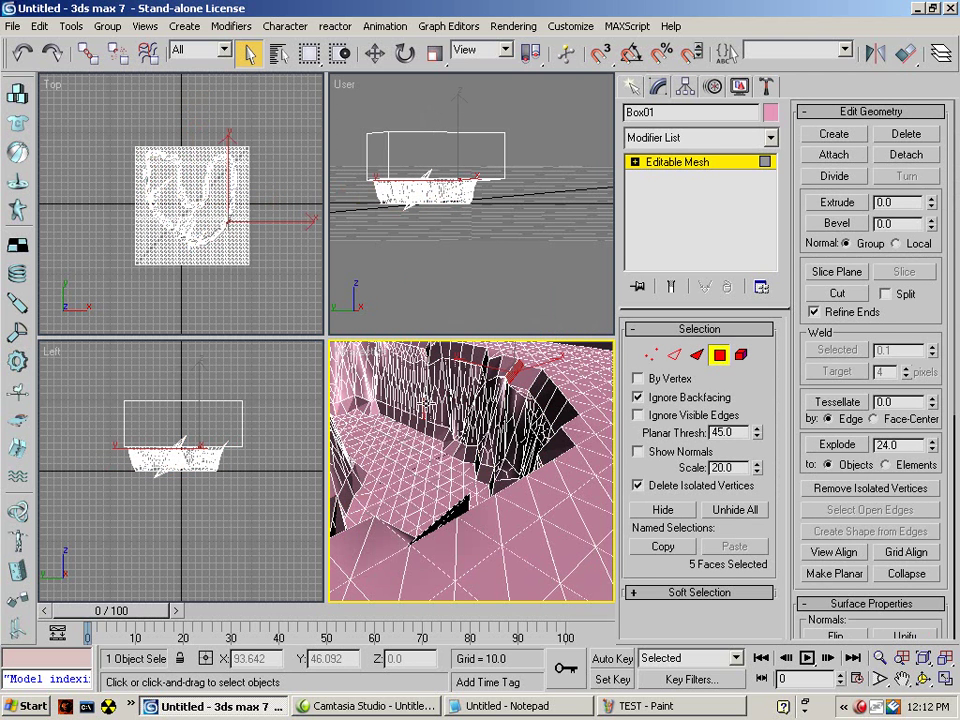
ctrl+click(437, 376)
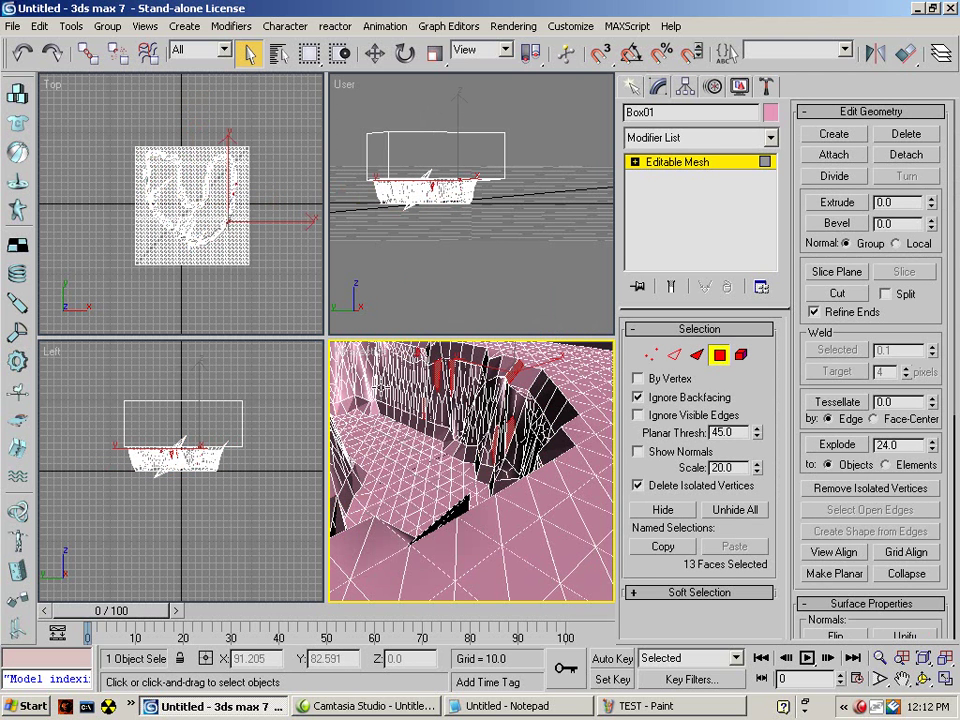
ctrl+click(393, 364)
alt+middle_drag(393, 366, 436, 408)
ctrl+click(443, 405)
ctrl+click(435, 428)
ctrl+click(404, 392)
ctrl+click(388, 380)
- Add more scattered polygons on the central ridge's walls to the selection, viewing the cliffs from several sides
alt+middle_drag(571, 425, 457, 453)
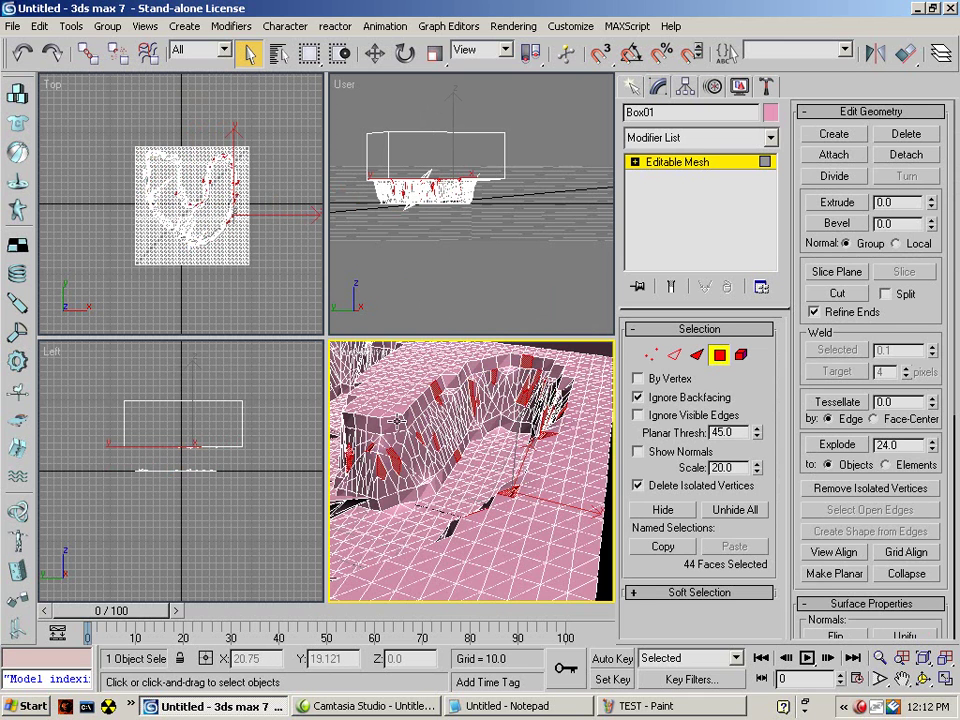
ctrl+click(397, 421)
scroll(421, 478, up, 5)
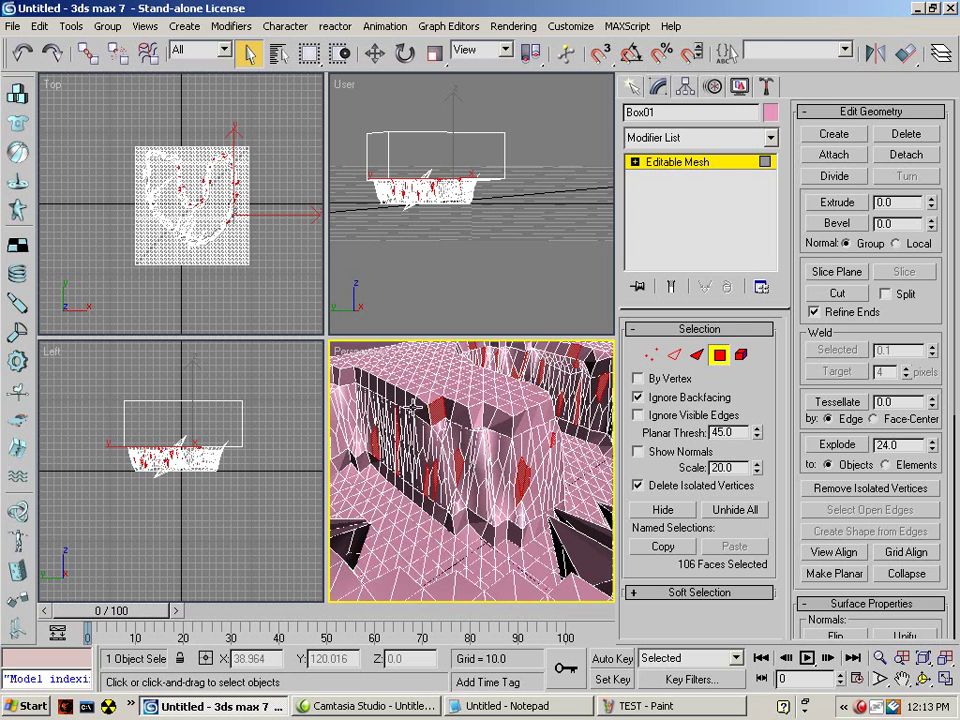
alt+middle_drag(410, 434, 368, 355)
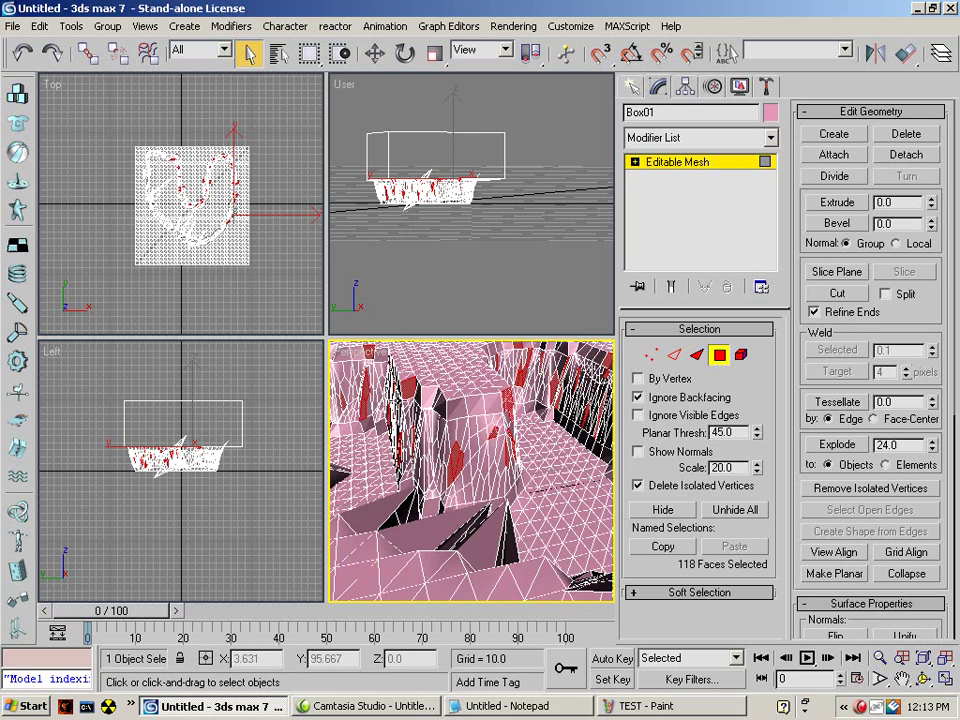
scroll(349, 414, down, 5)
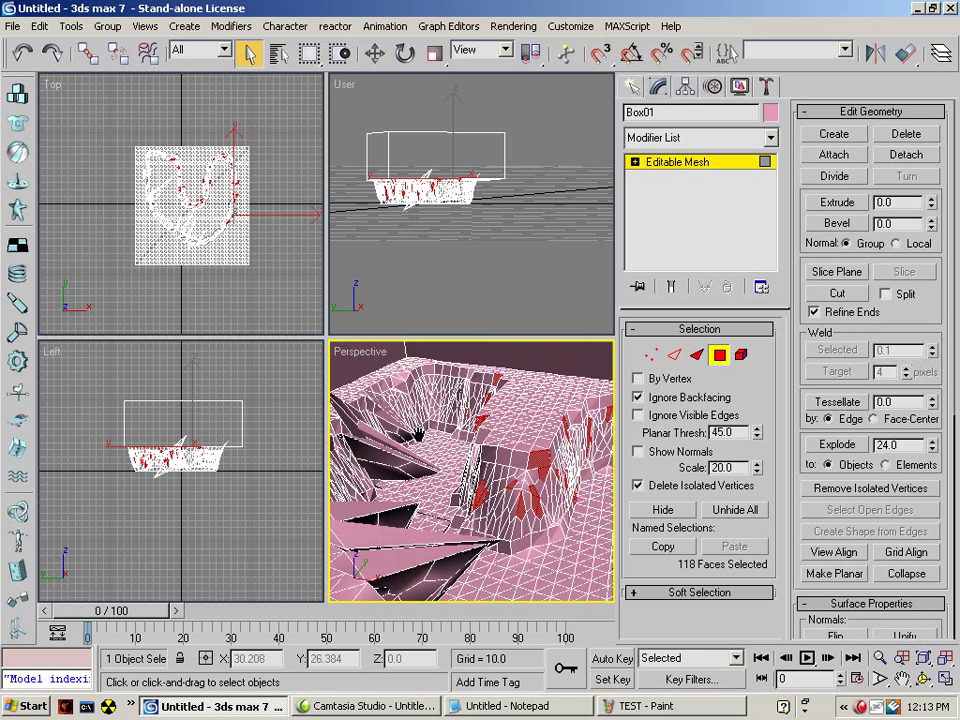
alt+middle_drag(406, 422, 520, 494)
- Undo the last several polygon selections on the cliff walls
click(27, 58)
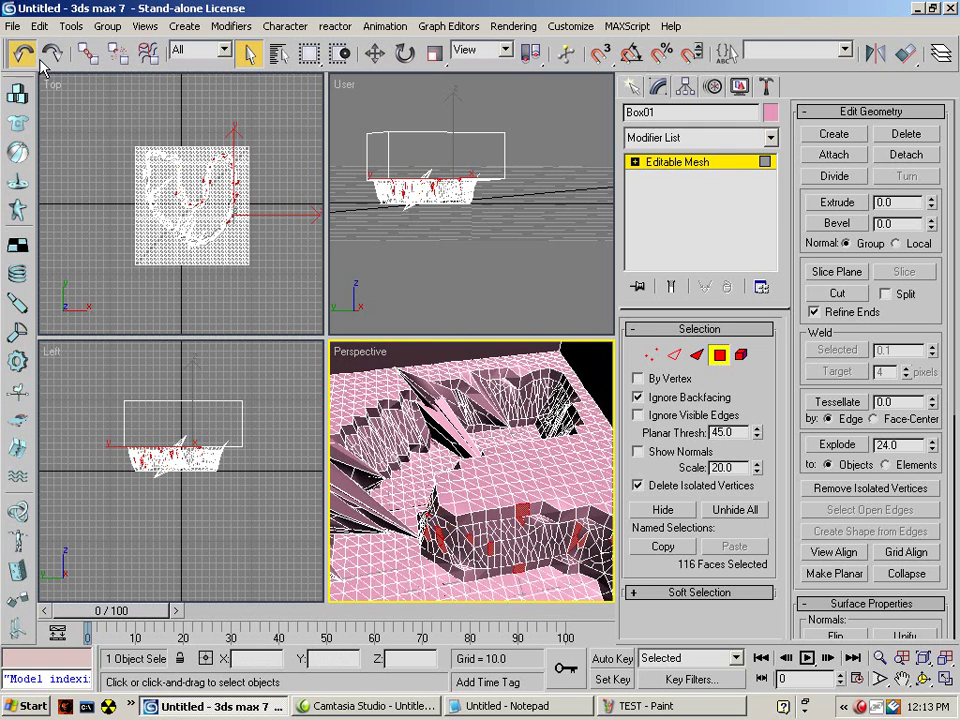
click(88, 54)
click(17, 58)
click(17, 58)
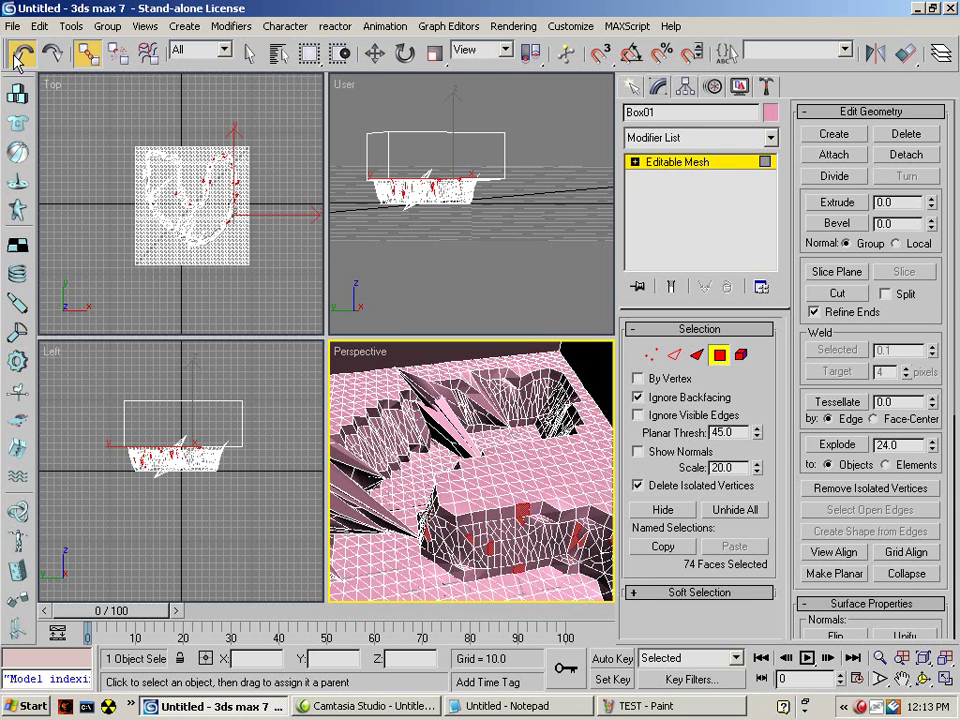
scroll(553, 490, down, 10)
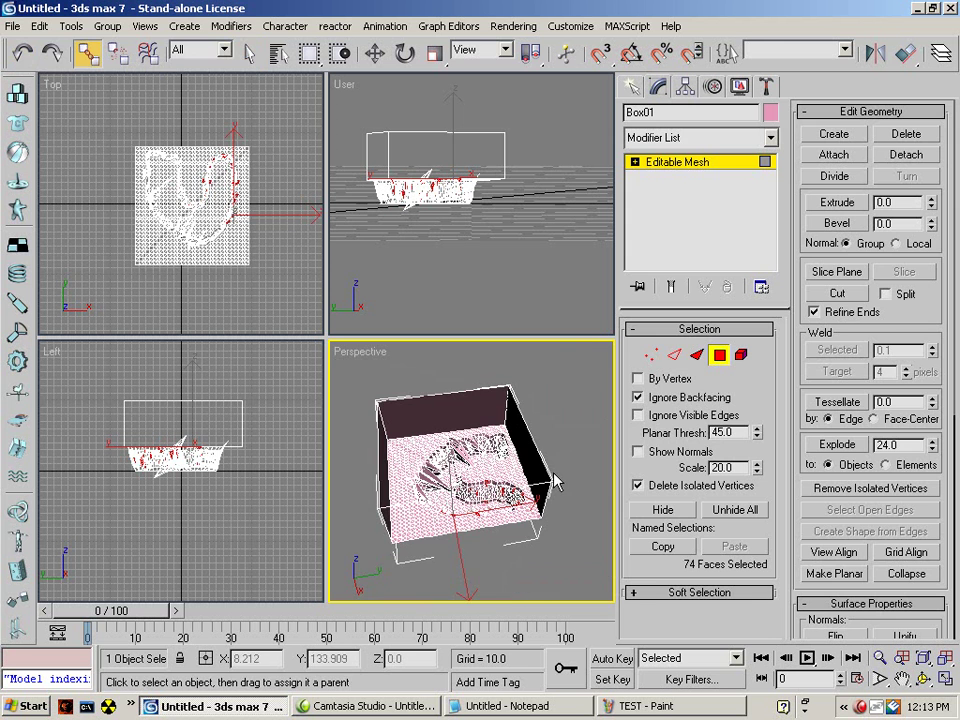
- Leave polygon level, delete the whole practice box and show the standard primitives
click(40, 26)
click(534, 406)
click(517, 470)
key(4)
key(Delete)
click(631, 86)
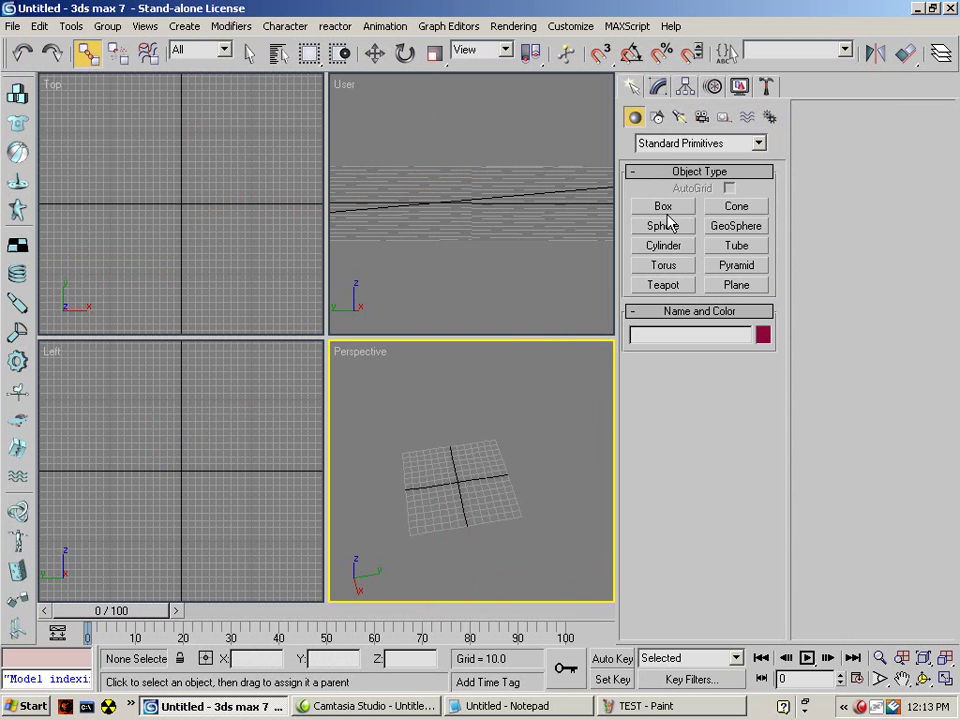
- Open the rockslide scene file from the scenes folder
click(13, 26)
click(30, 77)
click(483, 398)
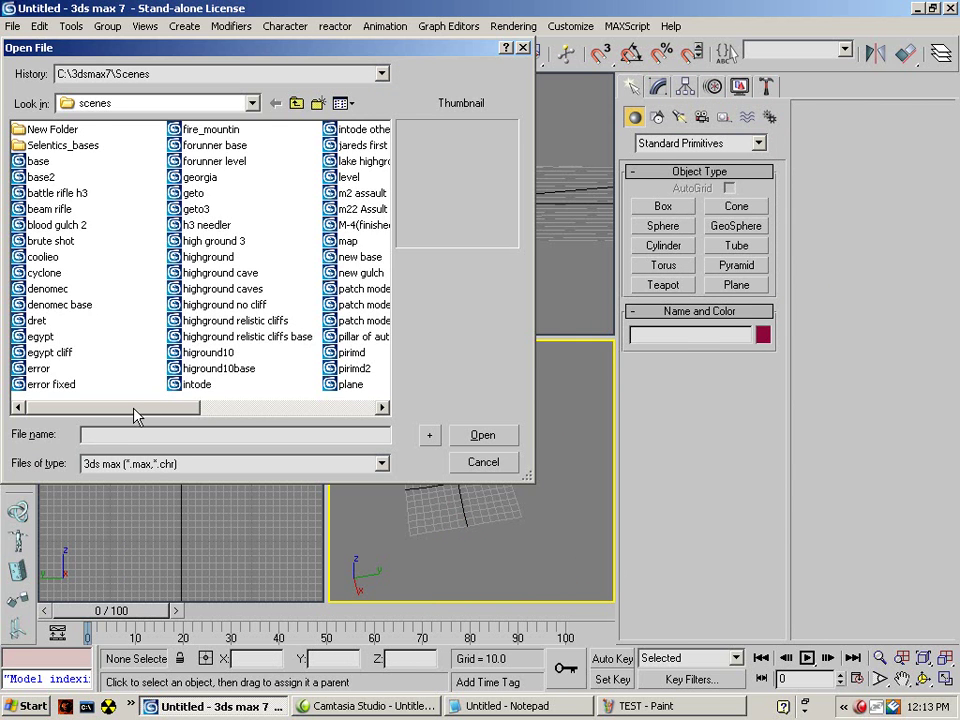
drag(134, 409, 391, 426)
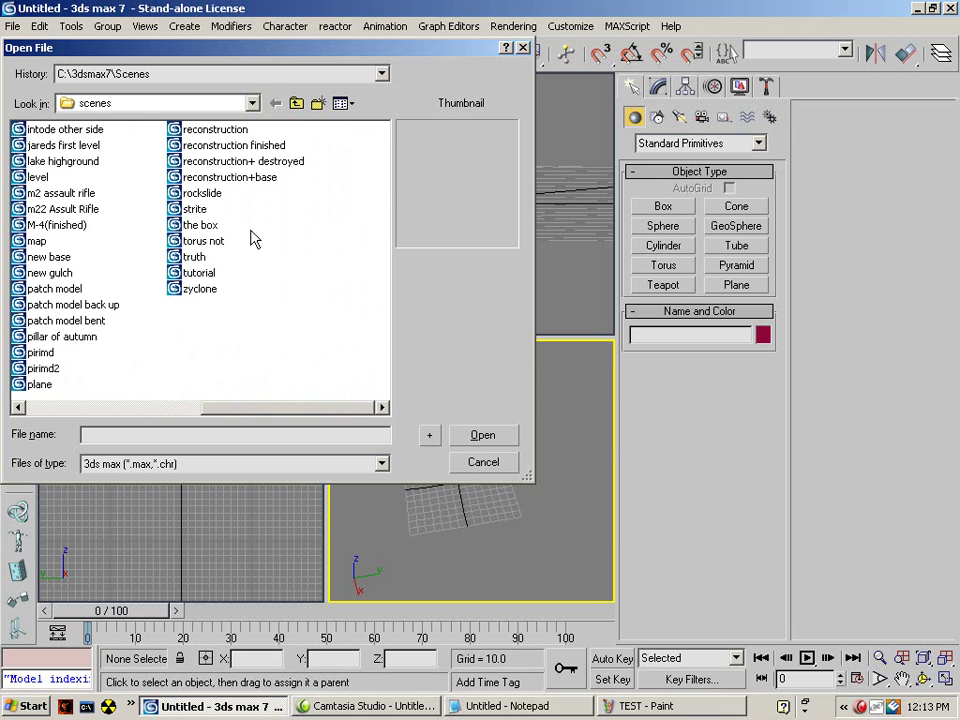
double_click(186, 192)
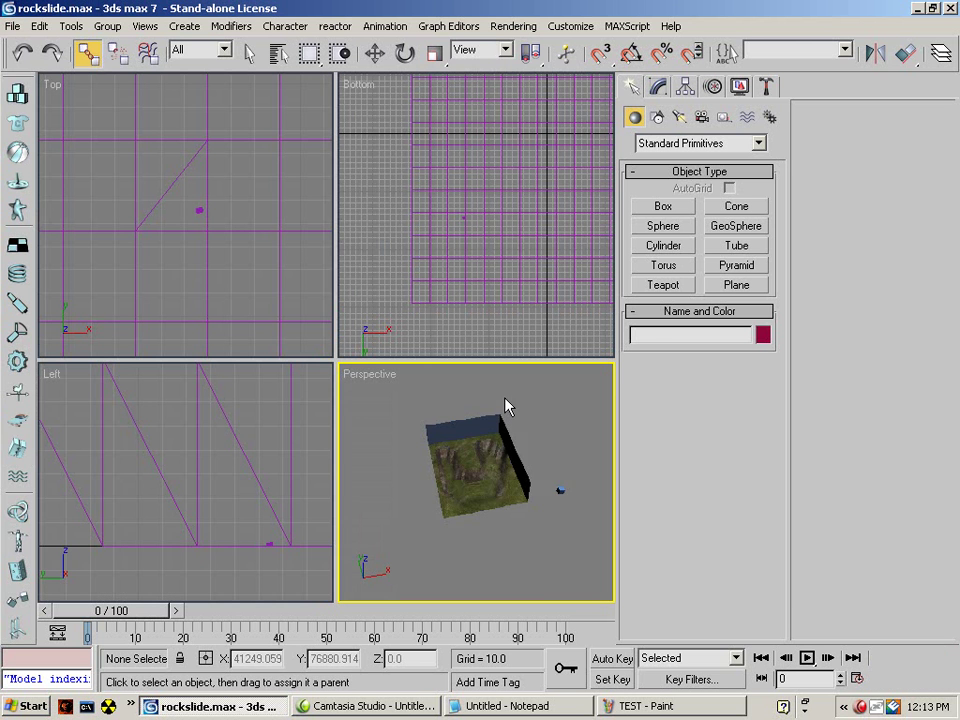
- Select the level mesh and enter its Polygon sub-object level
alt+middle_drag(483, 491, 675, 435)
scroll(503, 486, up, 3)
click(494, 395)
click(658, 86)
click(718, 354)
- In the Left view, select the cliff-wall polygons across the mesh's sloped lower part
scroll(452, 204, down, 5)
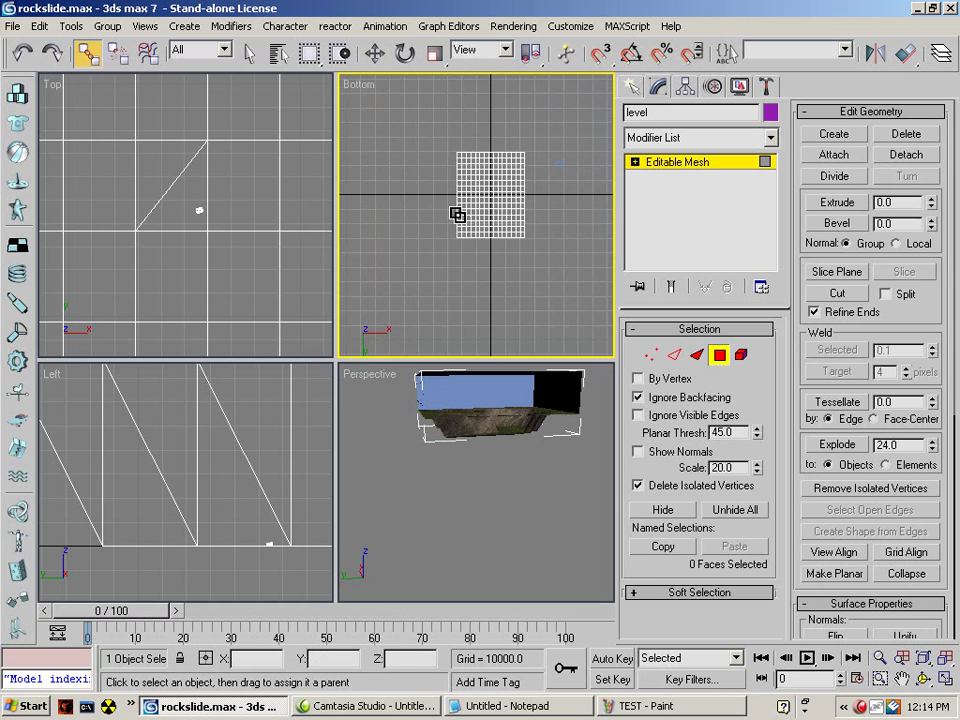
scroll(246, 237, down, 4)
scroll(236, 486, down, 6)
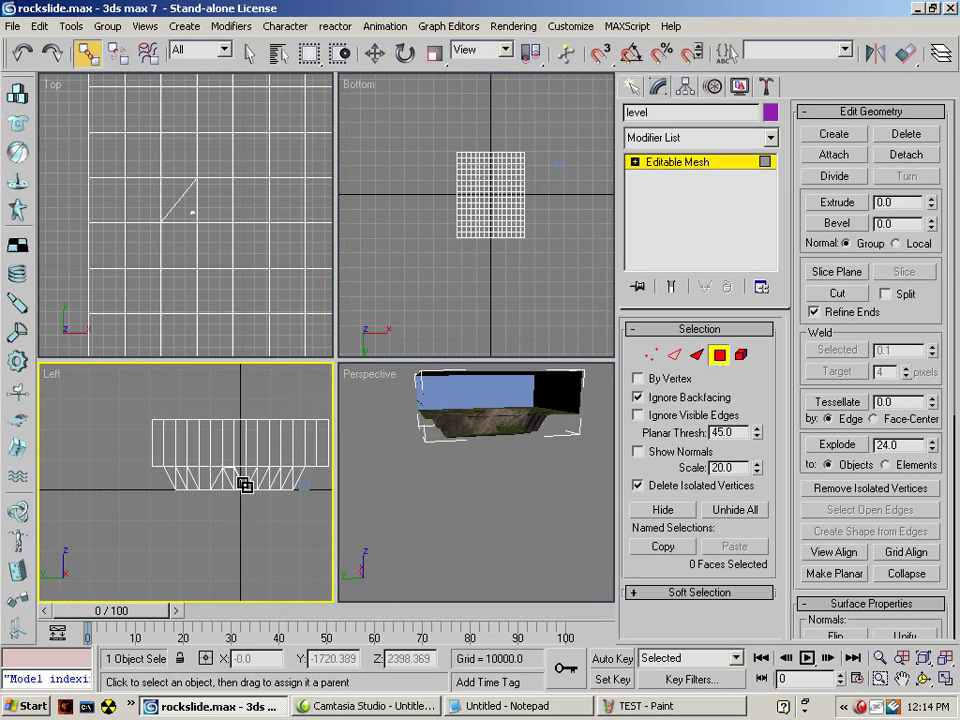
middle_drag(243, 480, 233, 480)
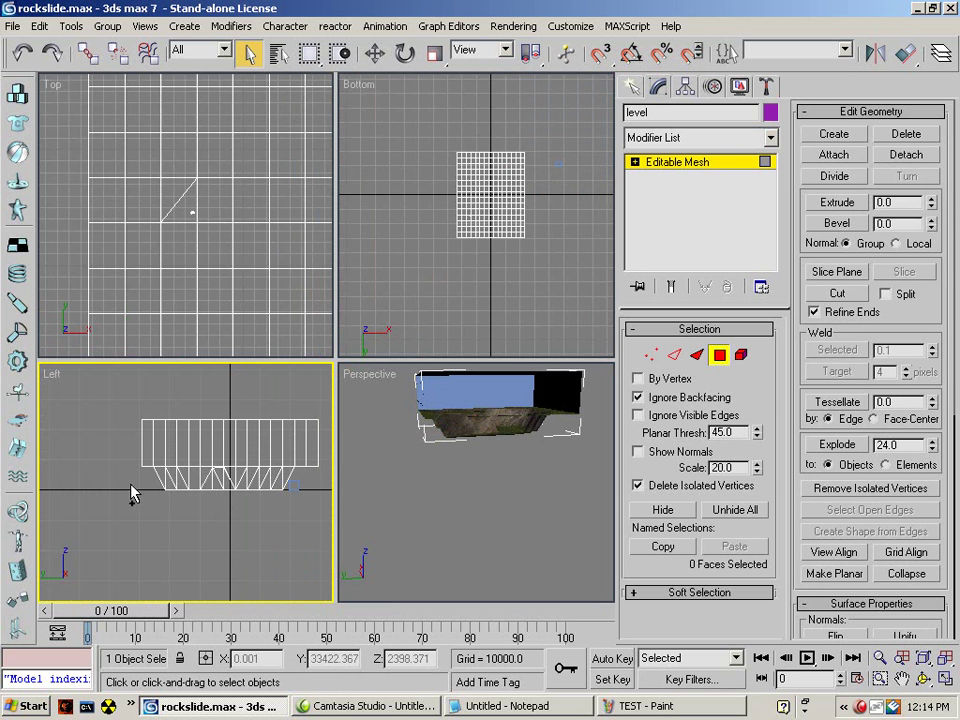
drag(133, 482, 390, 487)
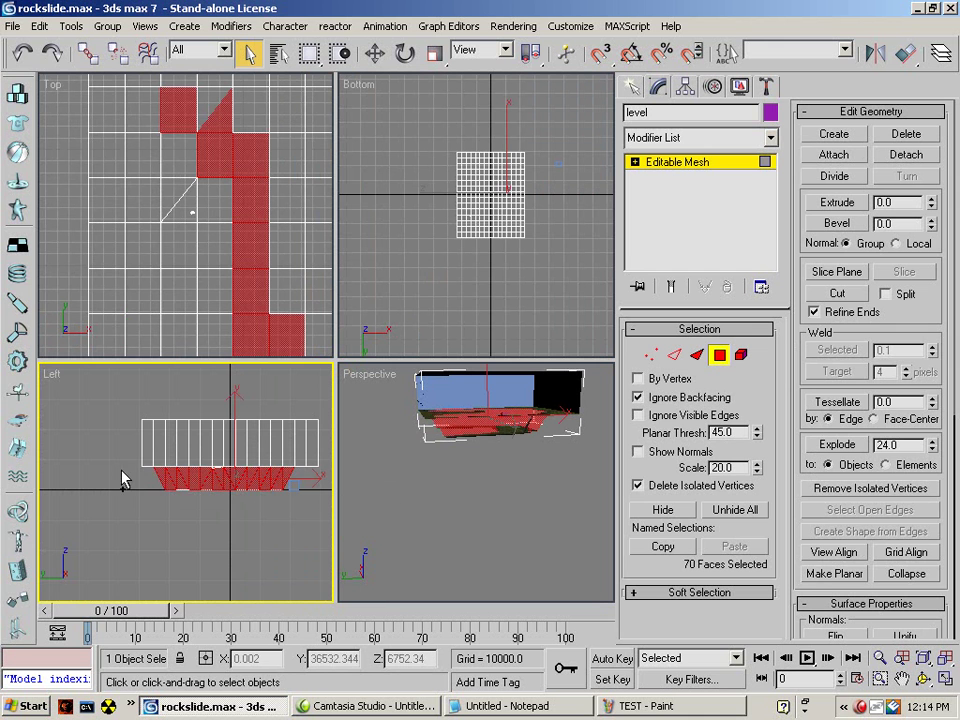
alt+middle_drag(150, 472, 39, 459)
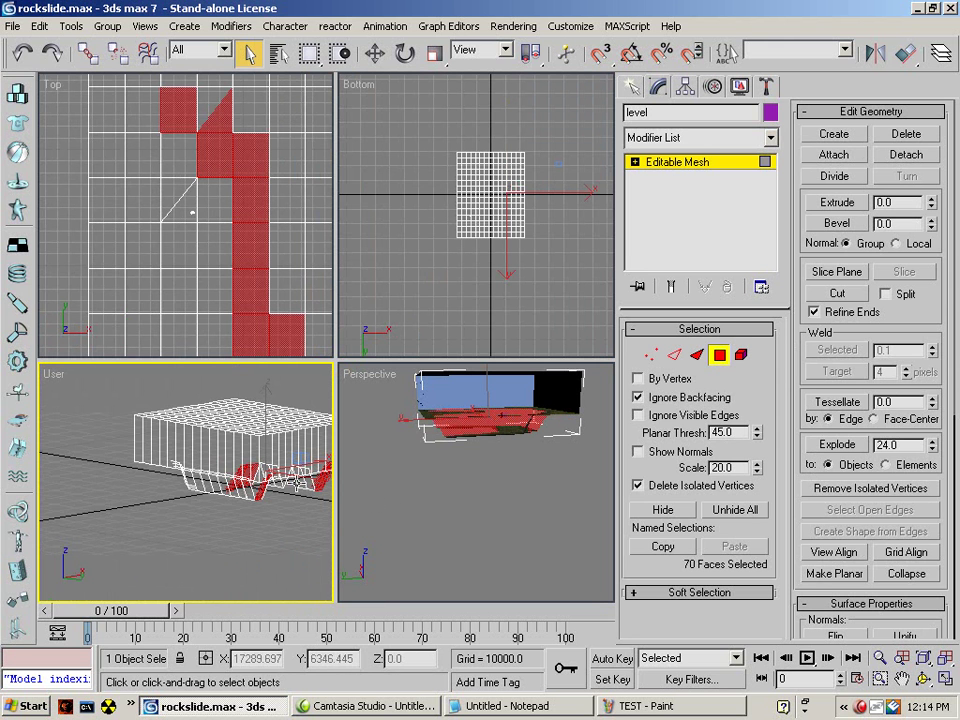
key(l)
scroll(263, 441, down, 3)
right_click(137, 445)
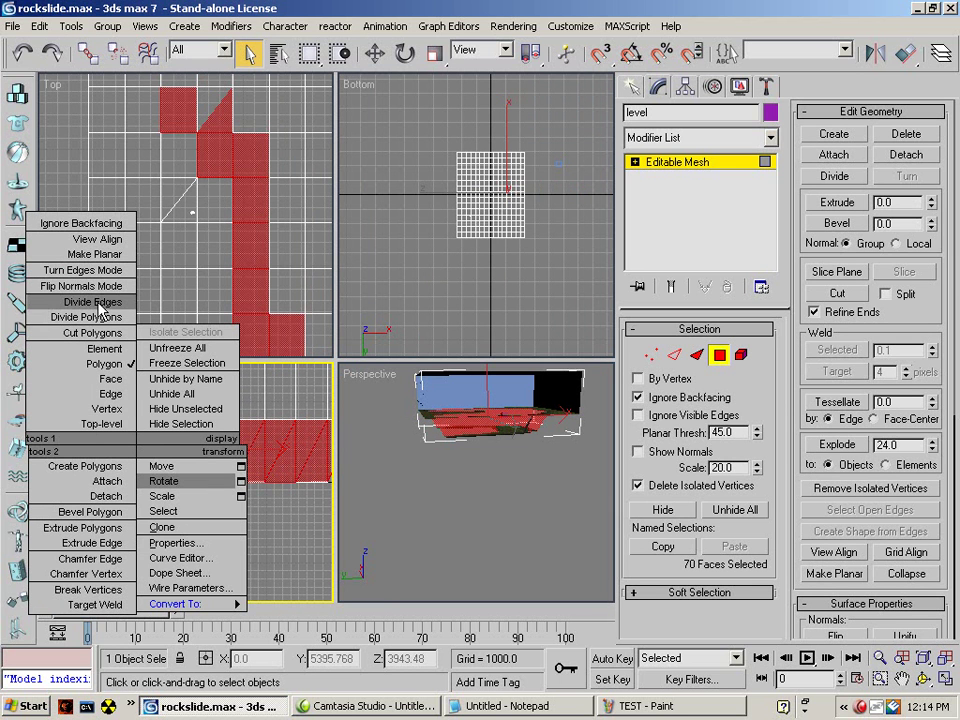
click(292, 550)
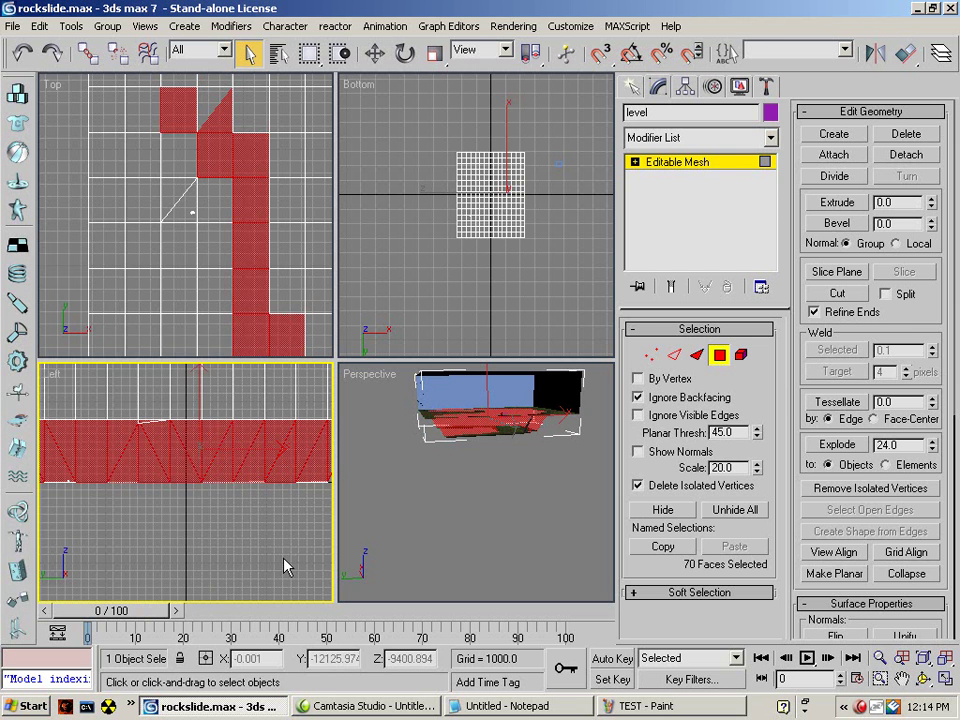
right_click(283, 558)
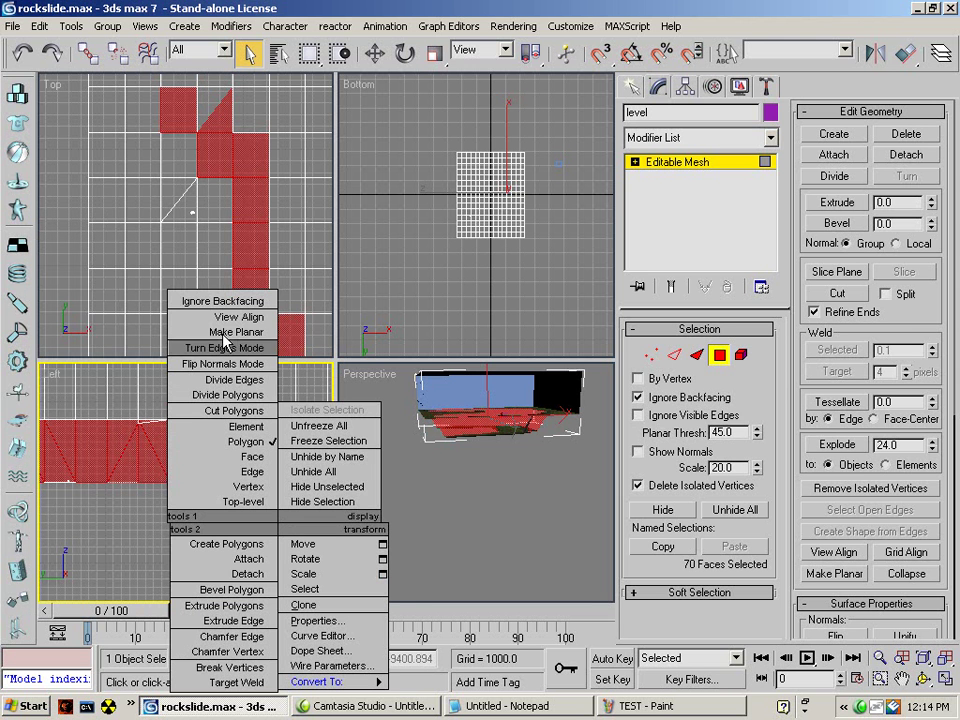
click(45, 396)
- Switch the Left viewport to the Right view, add the opposite-facing cliff-wall polygons to the selection and check it in Top
right_click(54, 378)
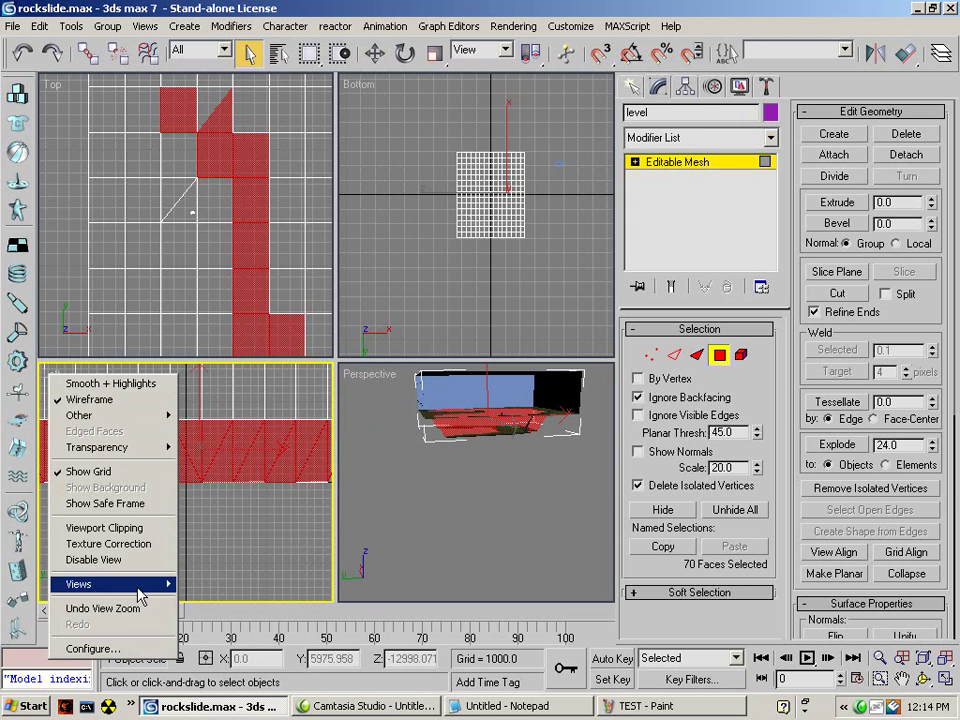
mouse_move(168, 584)
click(226, 505)
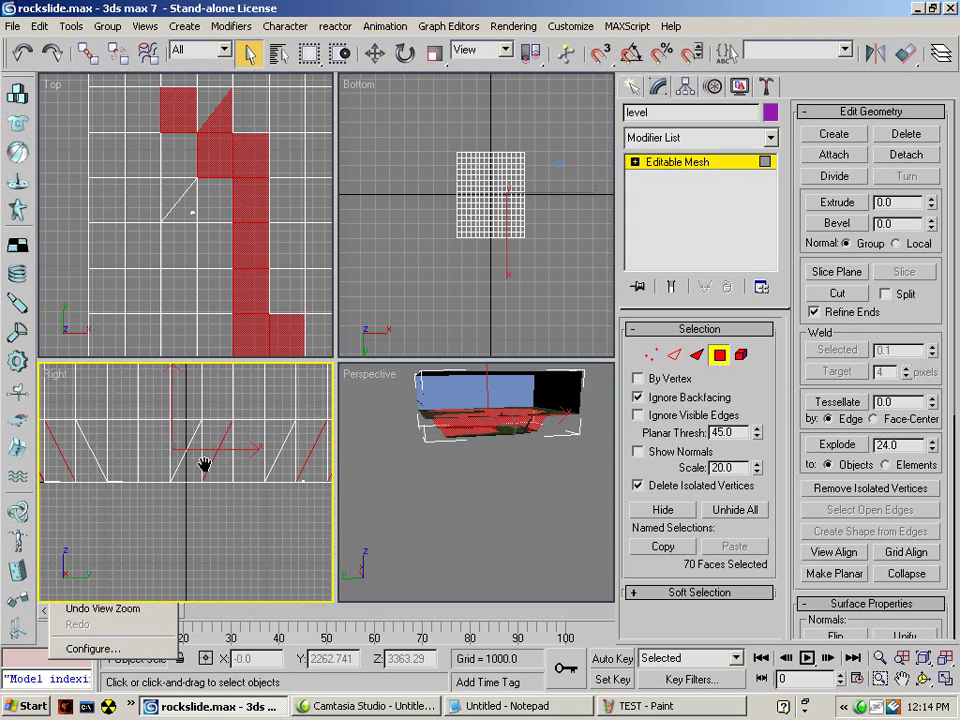
drag(71, 477, 306, 489)
right_click(229, 290)
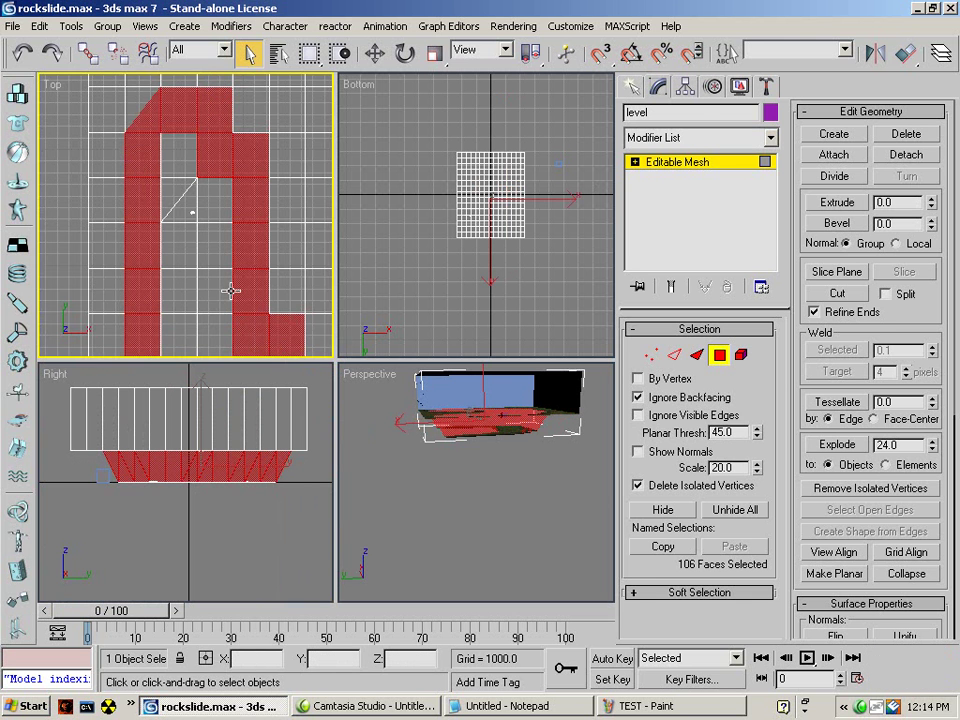
scroll(230, 295, down, 6)
middle_drag(231, 292, 194, 286)
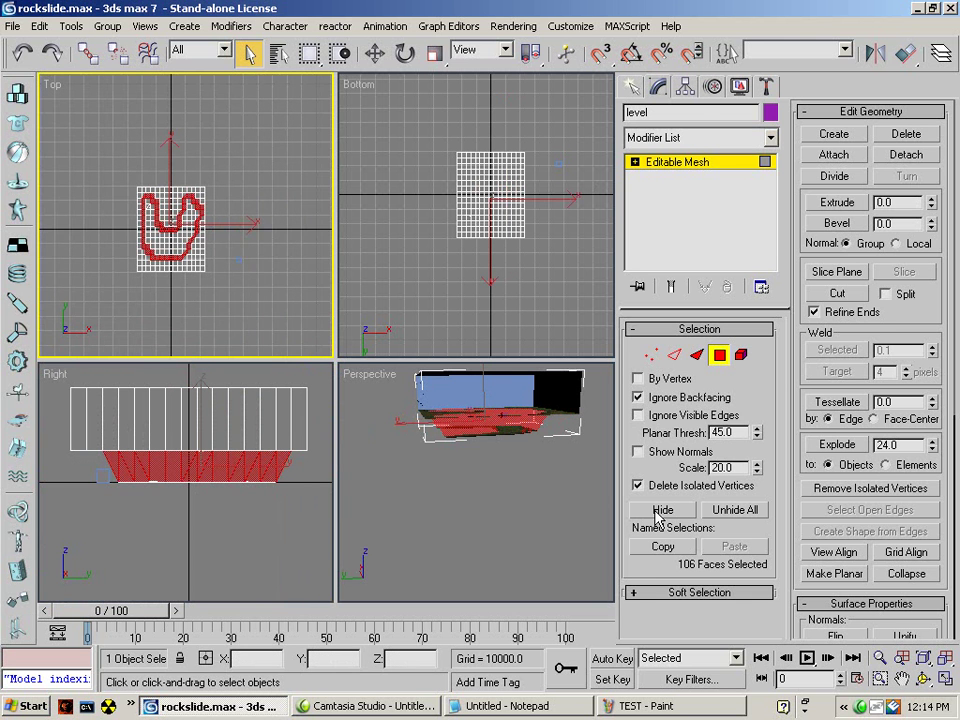
- Convert the level mesh to an Editable Poly and return to polygon level with the walls selected
right_click(233, 479)
right_click(238, 466)
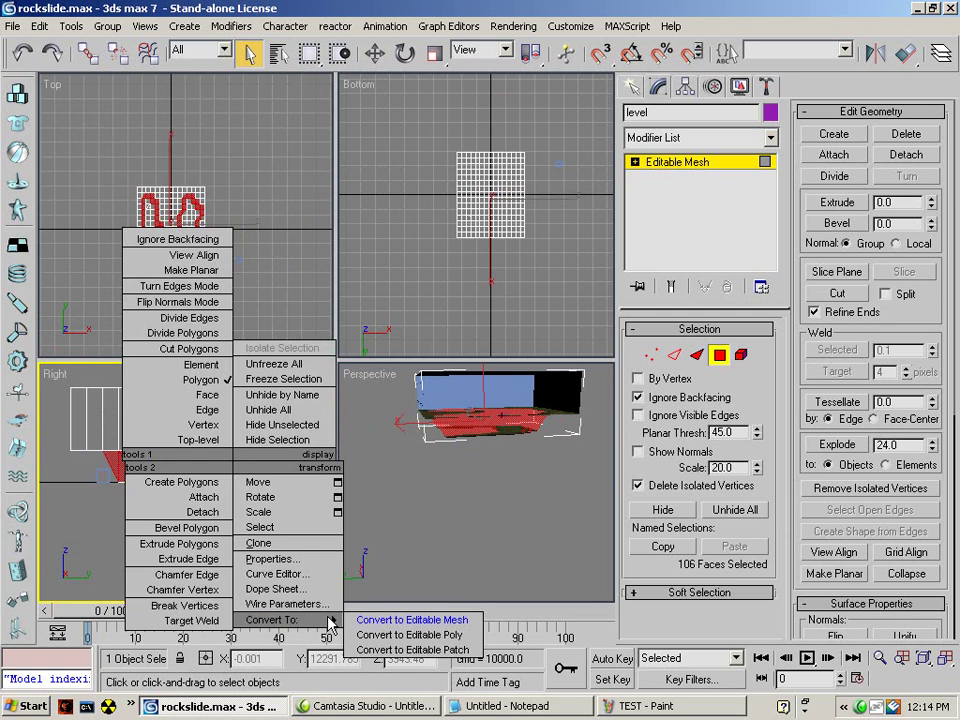
mouse_move(289, 619)
click(405, 636)
click(719, 350)
- Activate the Inset tool and show edged faces in the Perspective view of the level
right_click(418, 418)
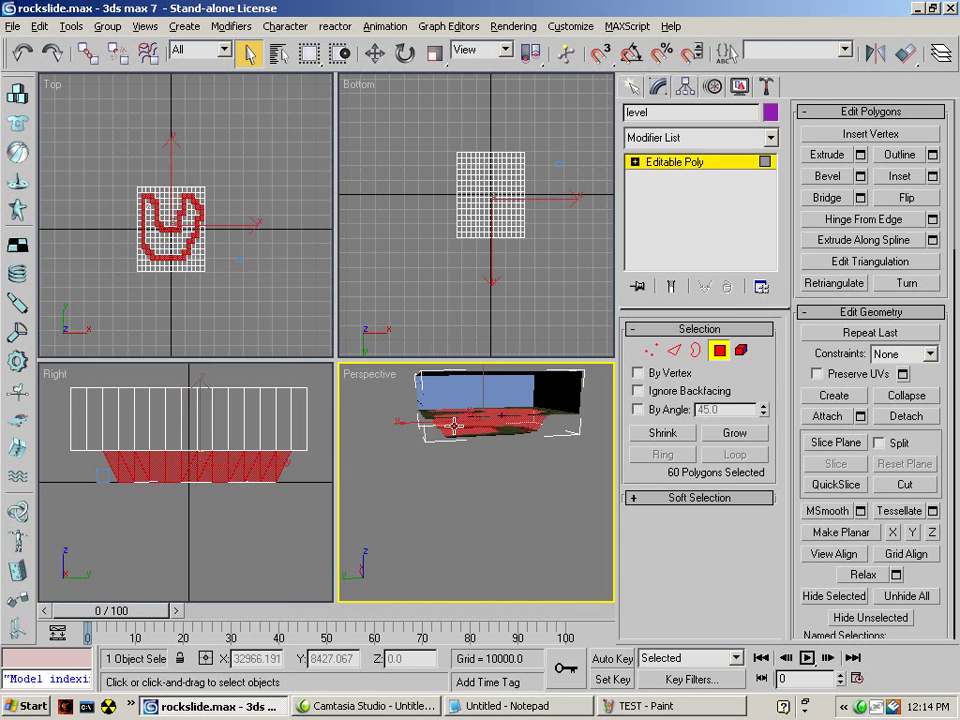
alt+middle_drag(416, 418, 405, 442)
click(905, 176)
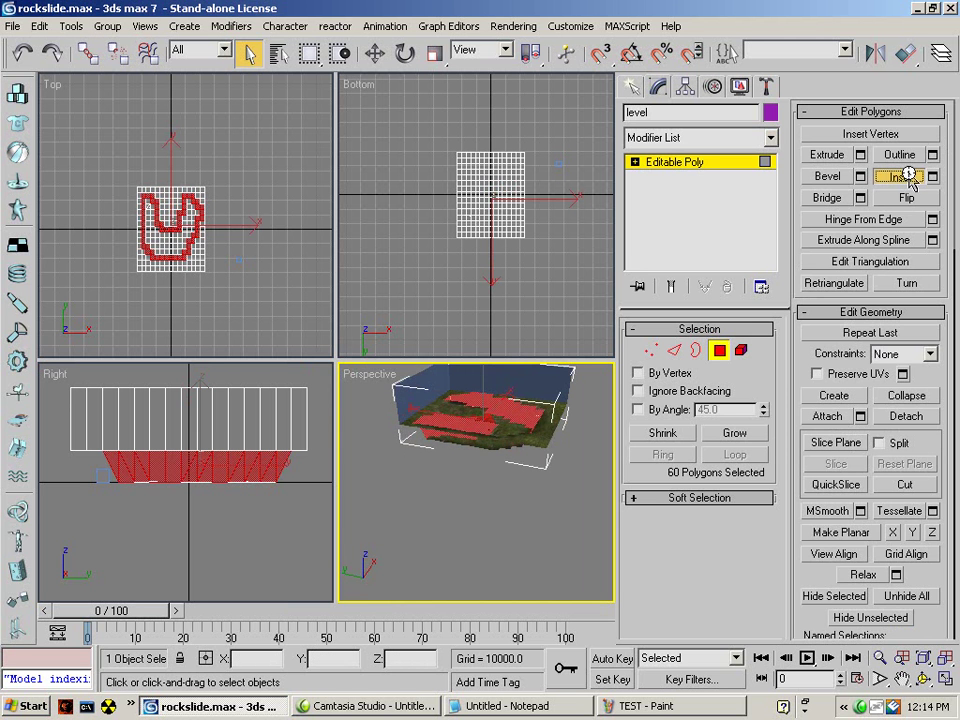
scroll(488, 403, up, 5)
scroll(490, 480, down, 5)
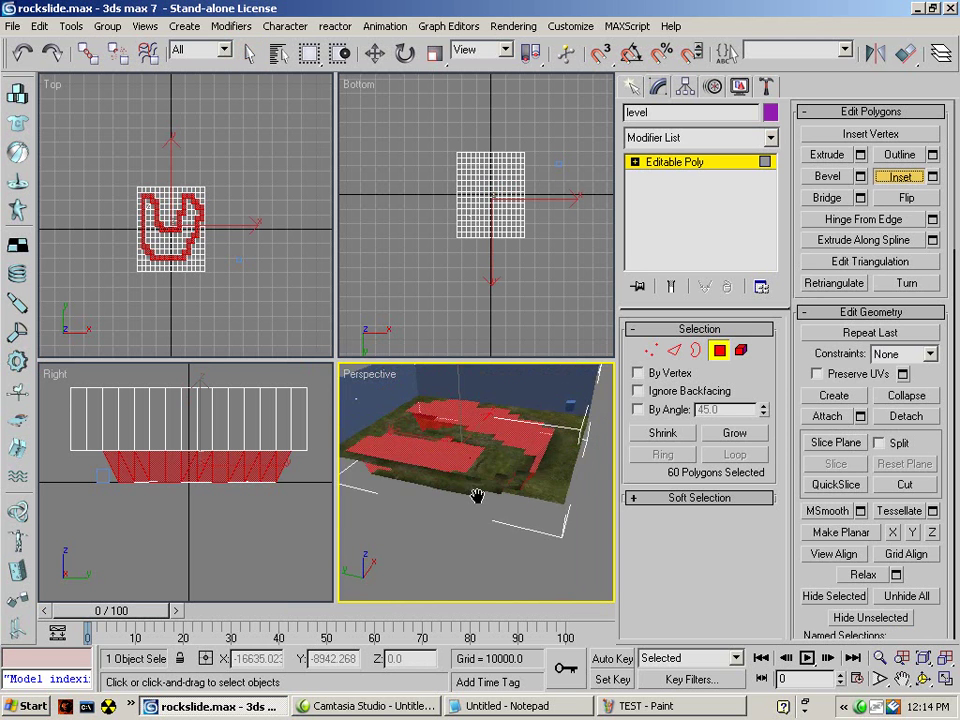
drag(490, 488, 490, 516)
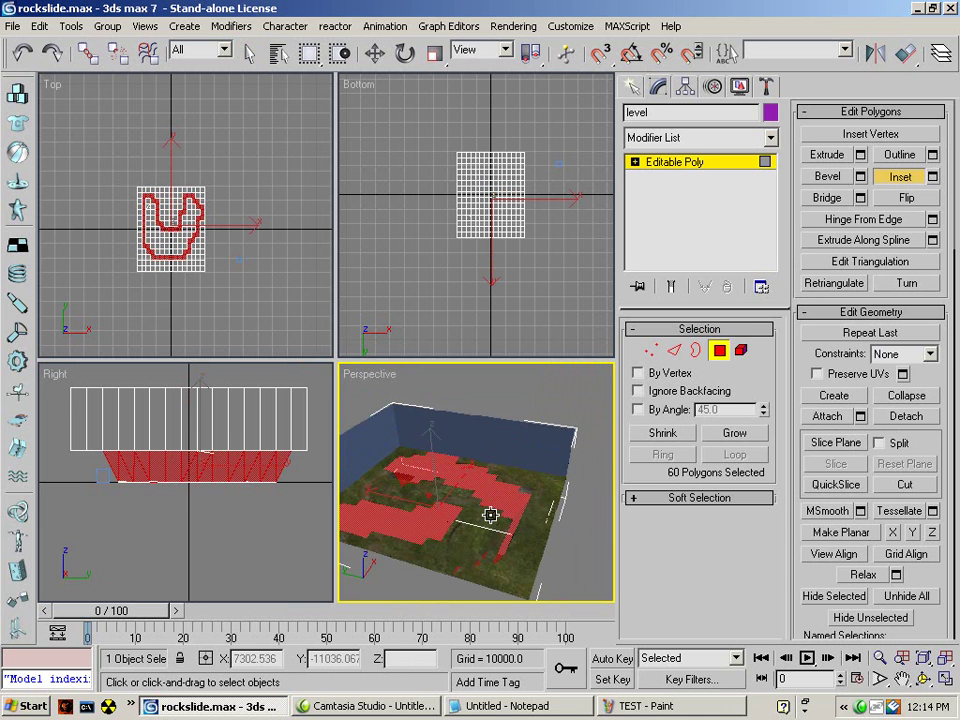
key(F3)
key(F3)
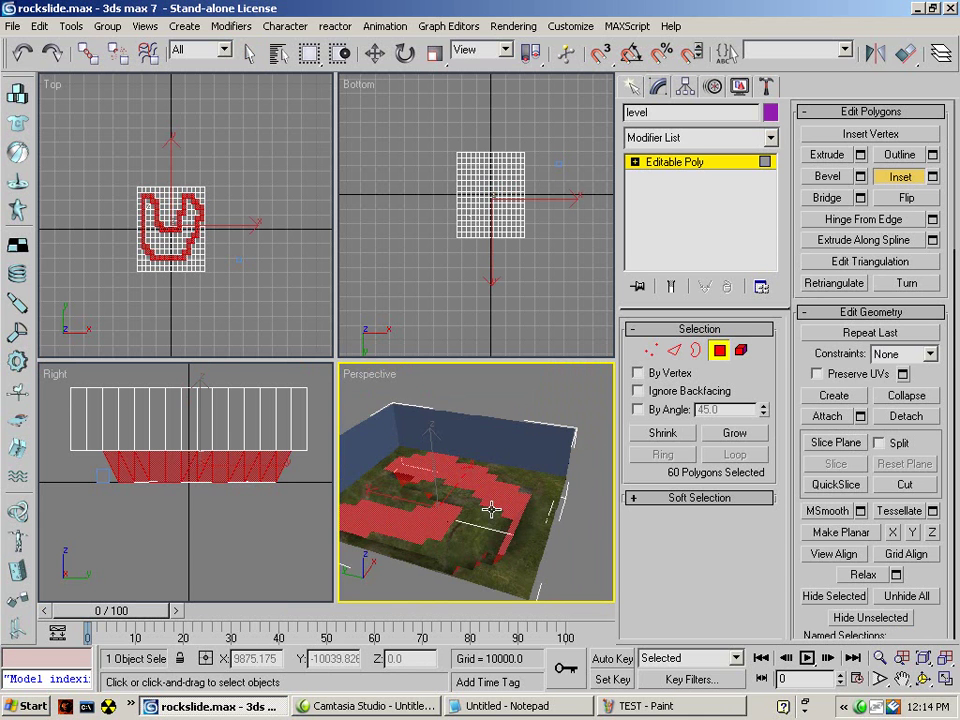
key(F4)
- Inset the selected cliff-wall polygons twice by small amounts as a group
scroll(498, 500, up, 3)
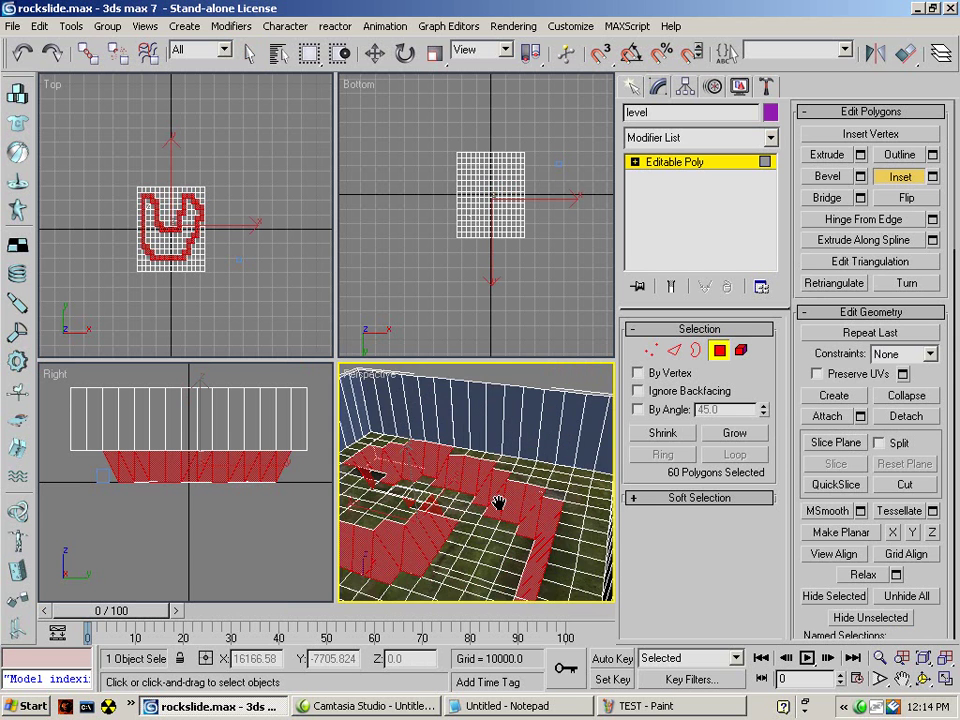
scroll(497, 500, up, 3)
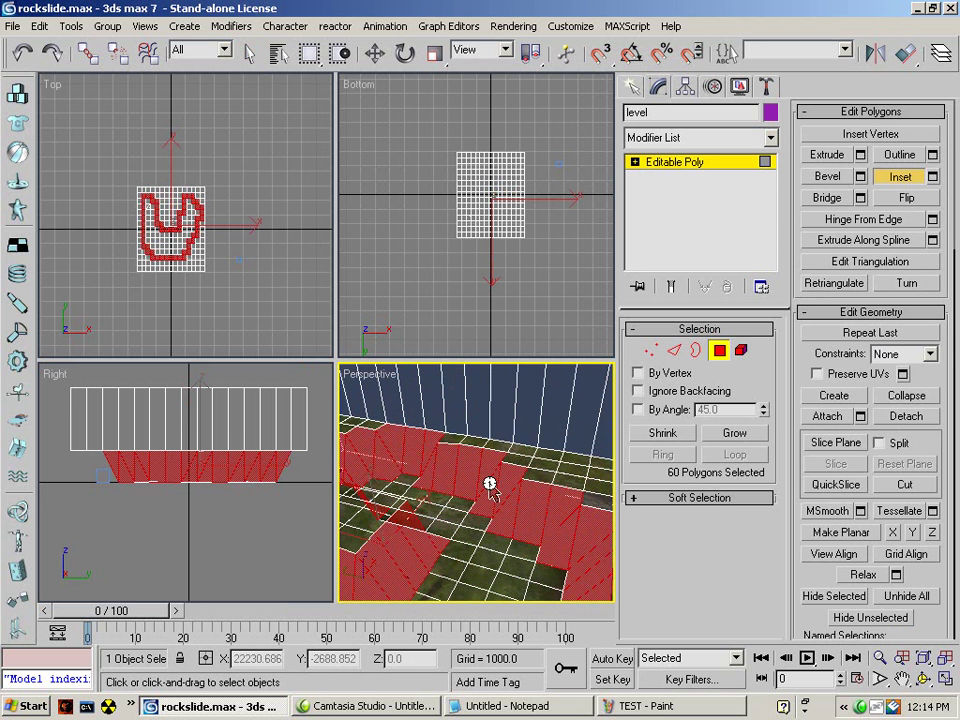
drag(488, 493, 957, 716)
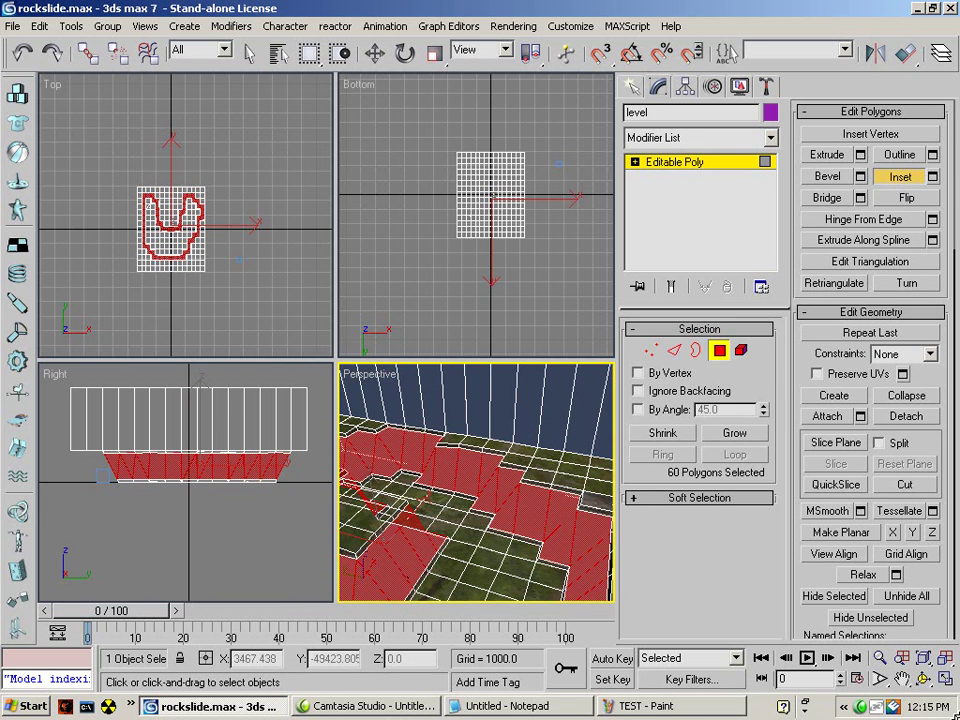
drag(467, 467, 716, 536)
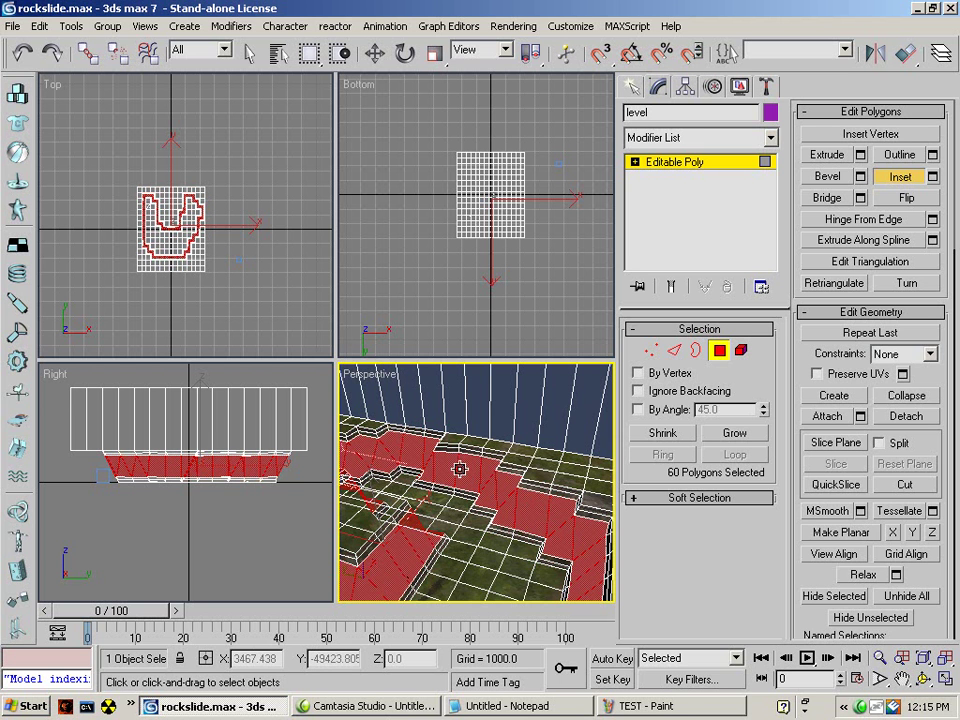
- Inset the selected cliff-wall polygons further by small amounts and return to the plain selection tool
drag(467, 467, 890, 702)
drag(665, 528, 640, 532)
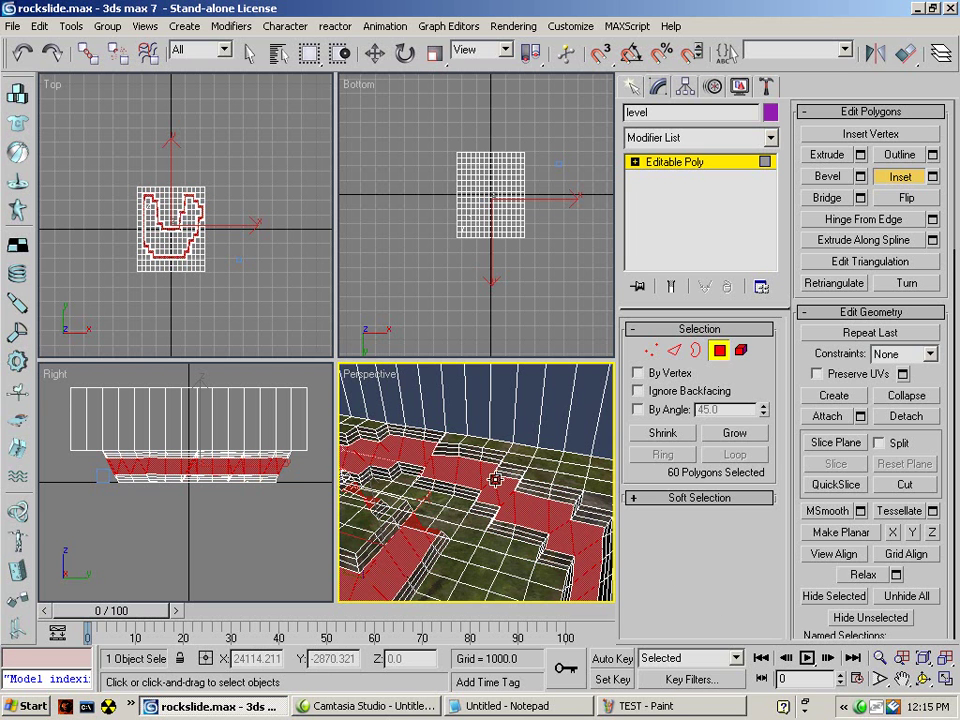
drag(750, 705, 957, 716)
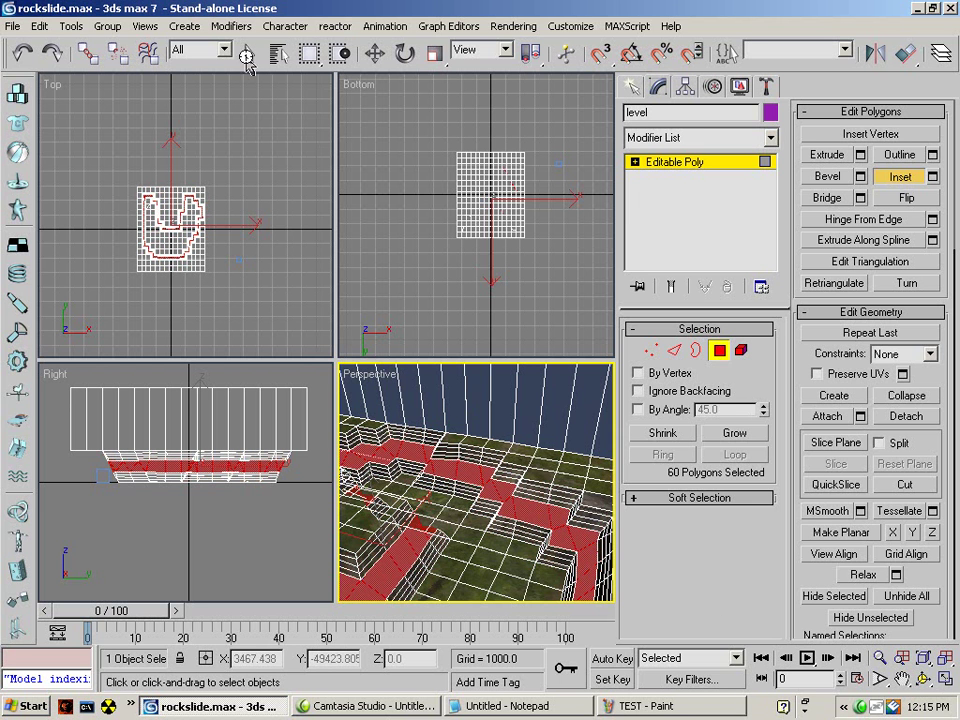
click(249, 55)
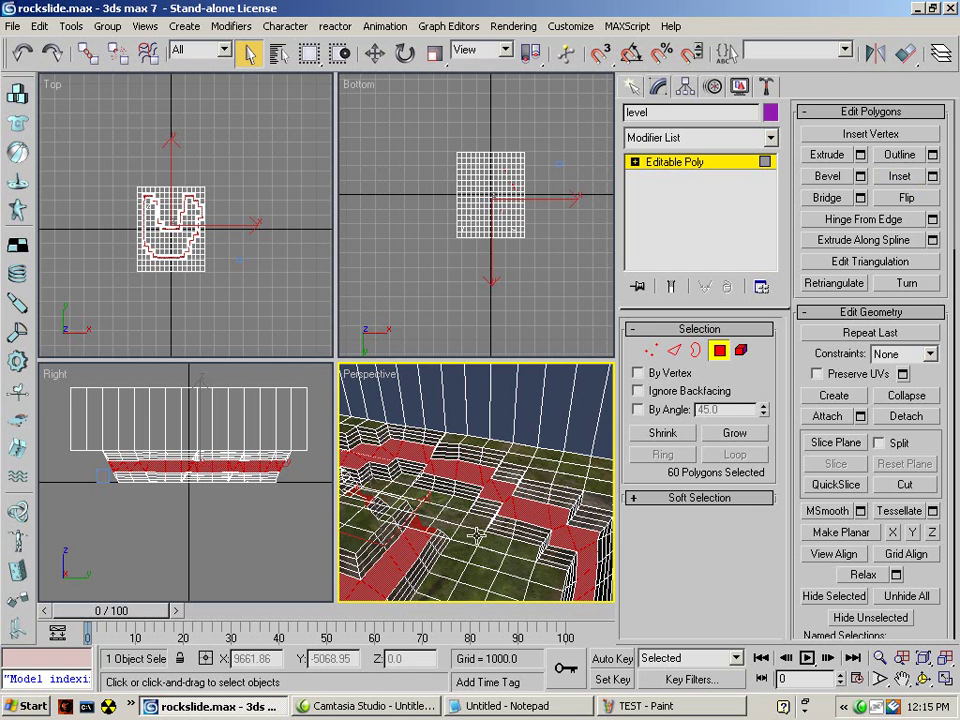
- Enable Ignore Backfacing and start a new selection of scattered individual polygons on the inset cliff walls in the Perspective view
click(352, 368)
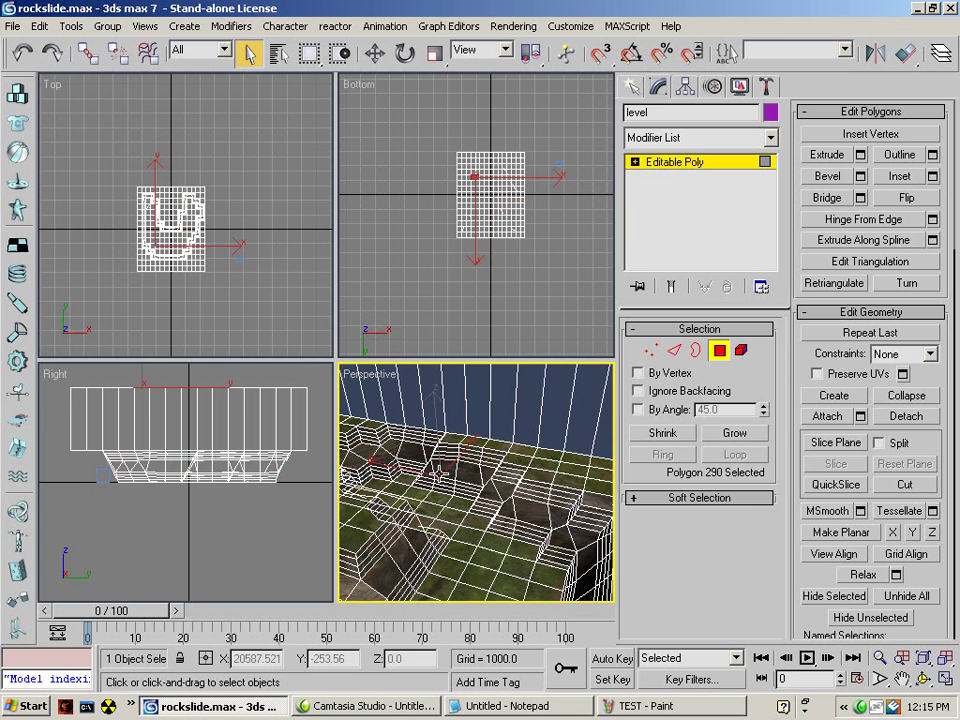
ctrl+click(420, 450)
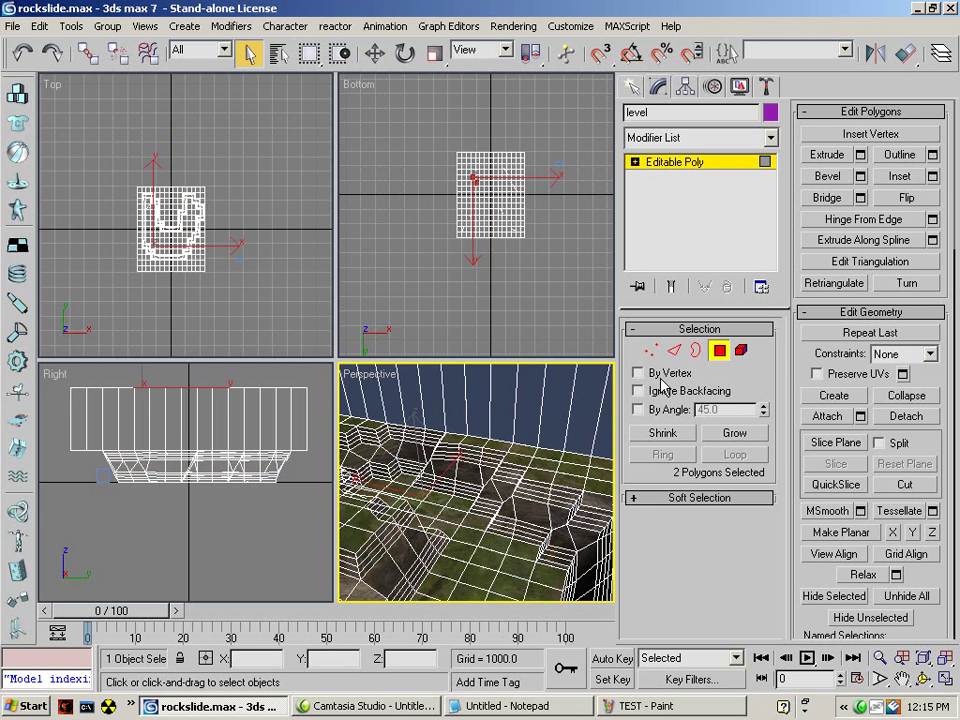
alt+middle_drag(446, 442, 499, 436)
click(498, 447)
ctrl+click(490, 444)
ctrl+click(523, 416)
ctrl+click(474, 406)
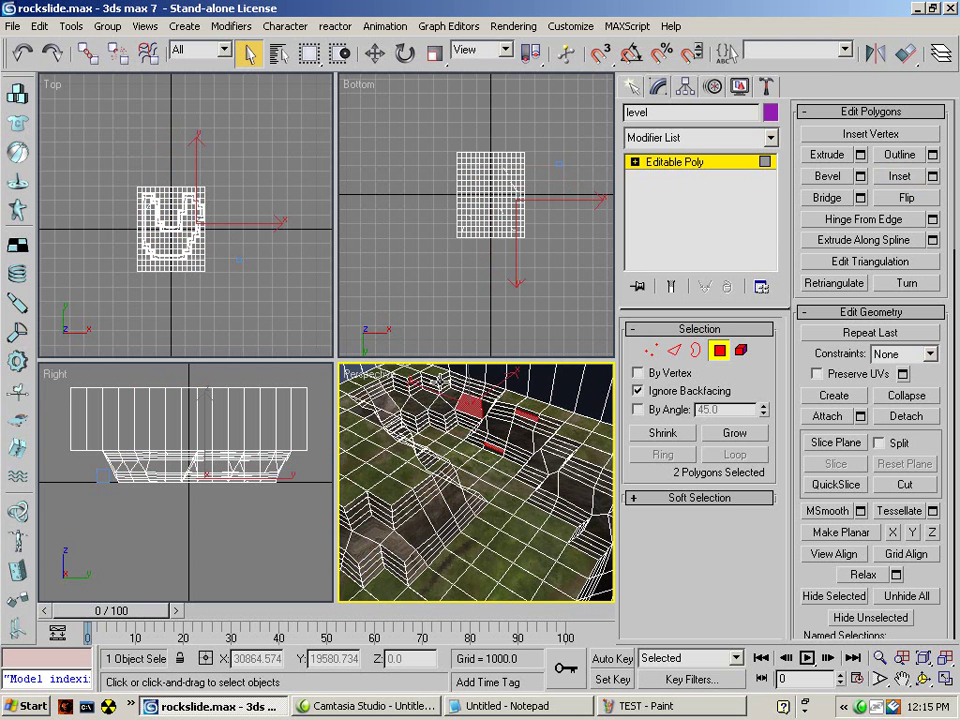
ctrl+click(441, 408)
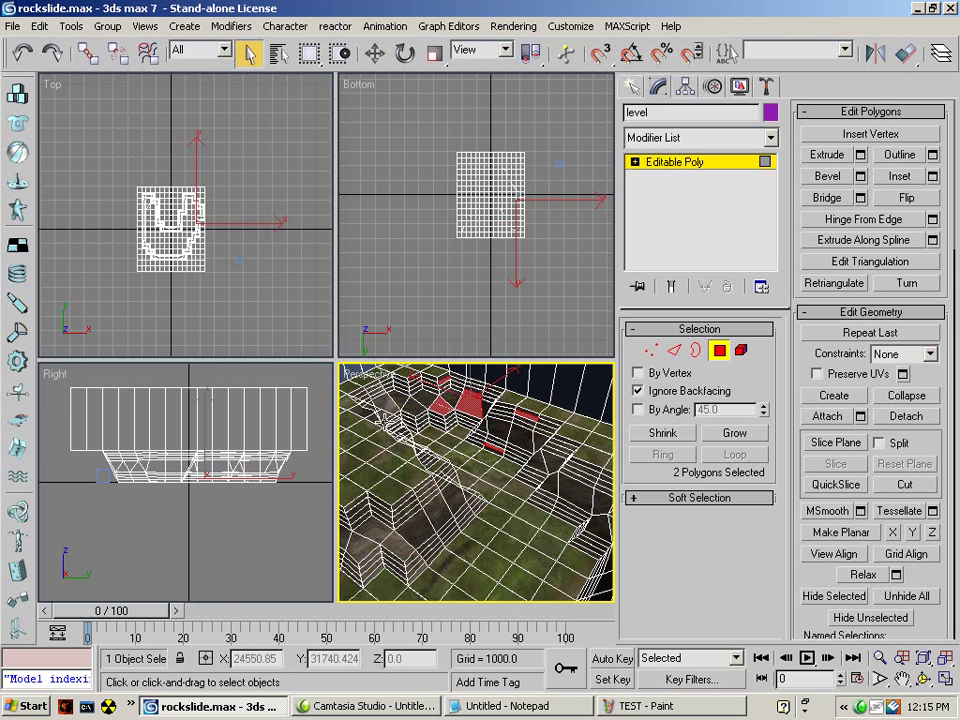
ctrl+click(409, 424)
- Orbit the Perspective view and add several polygons on the neighbouring cliff wall to the scattered selection
alt+middle_drag(371, 463, 409, 420)
key(super)
click(499, 9)
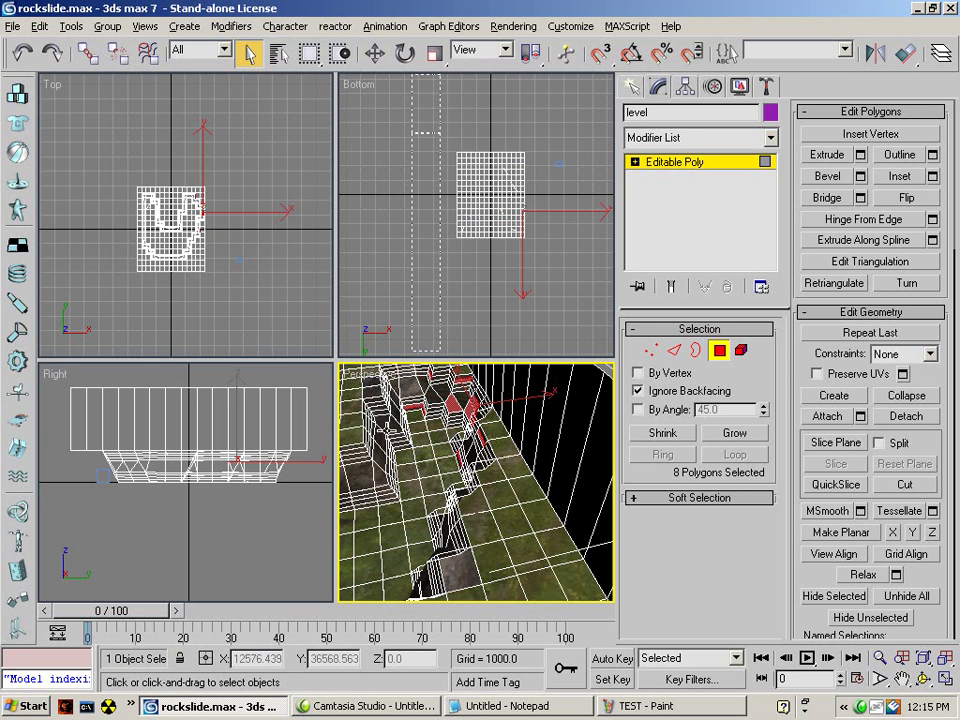
ctrl+click(384, 430)
ctrl+click(381, 461)
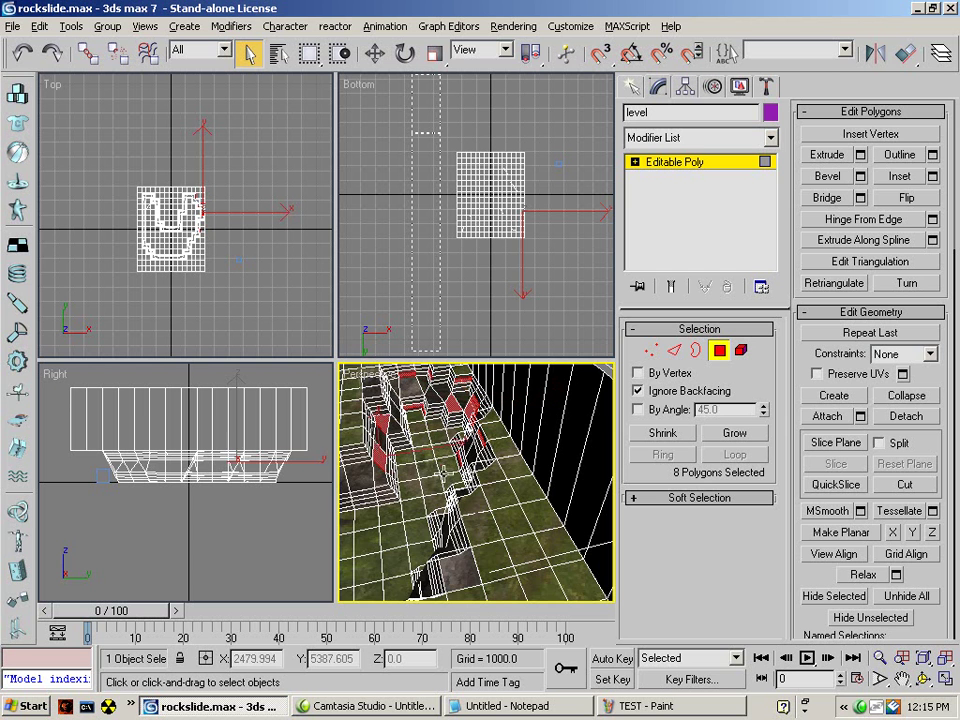
ctrl+click(360, 475)
- Add scattered wall polygons along the opposite end of the cliff channel, deselecting the stray floor polygon inside it
middle_drag(512, 474, 3, 475)
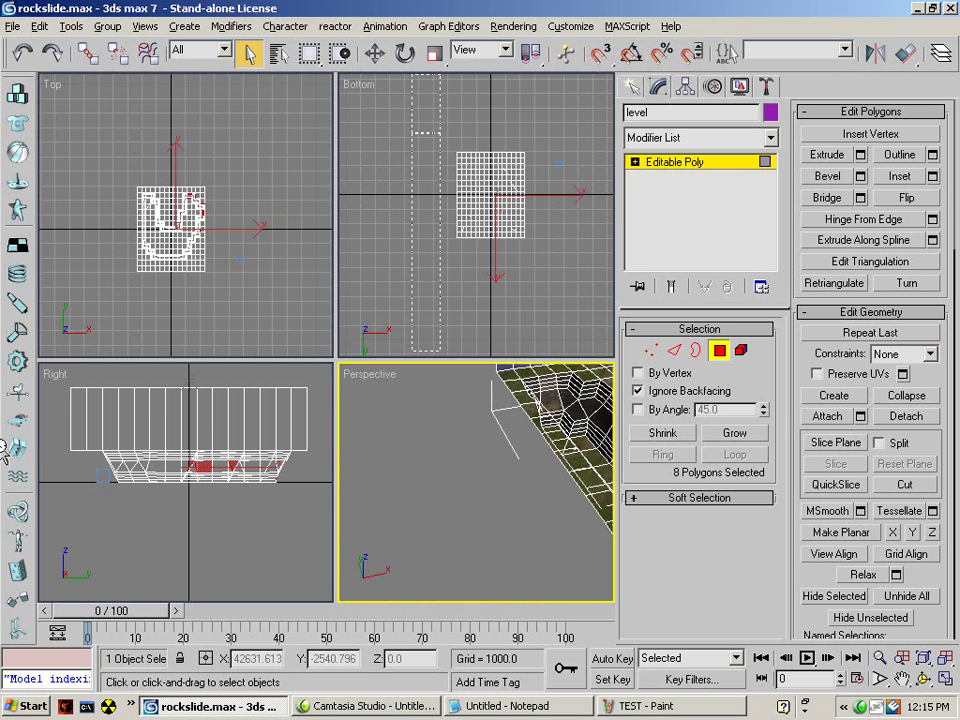
middle_drag(432, 497, 569, 529)
key(shift+z)
key(shift+z)
key(shift+z)
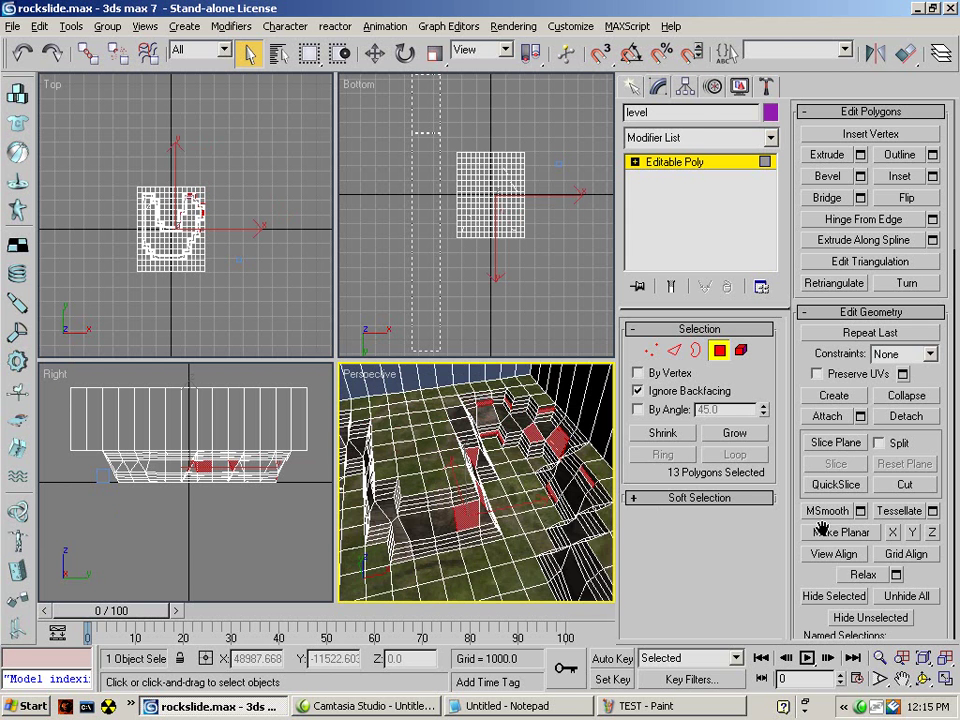
key(shift+z)
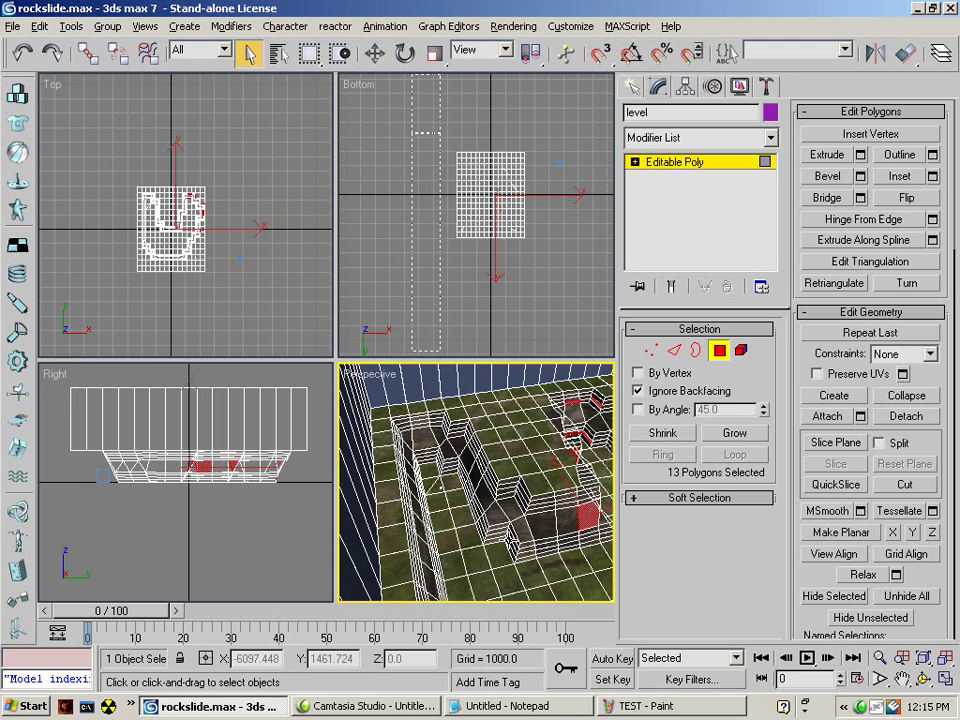
ctrl+click(496, 513)
ctrl+click(485, 493)
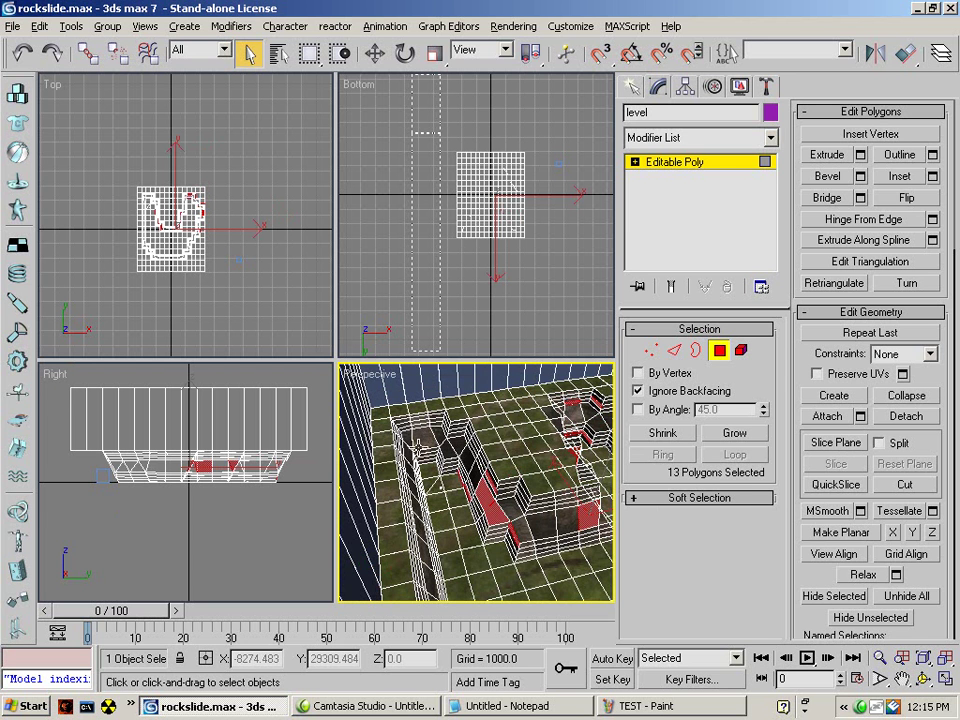
ctrl+click(407, 486)
ctrl+click(434, 526)
ctrl+click(428, 563)
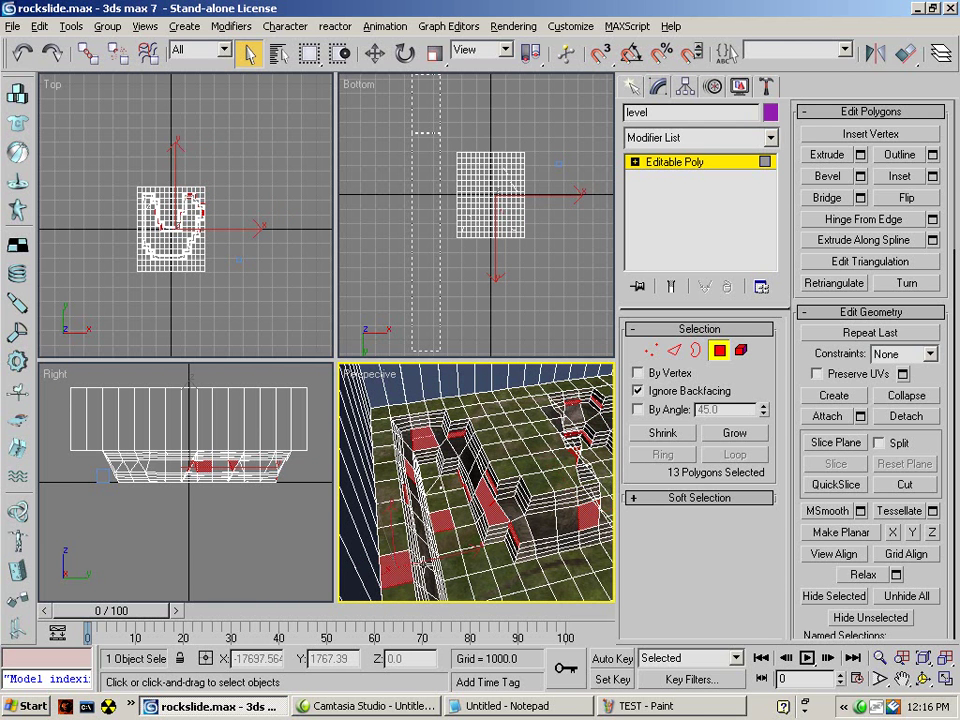
ctrl+click(445, 527)
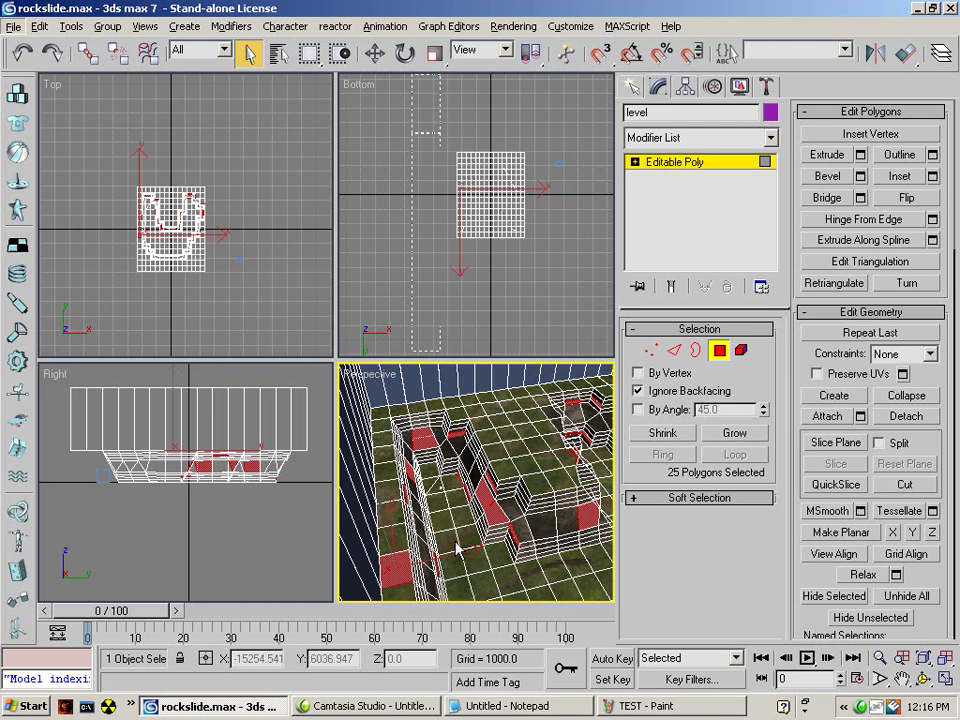
- Add scattered polygons on the back and side cliff walls of the U-shaped channel to the selection
alt+middle_drag(428, 523, 745, 543)
alt+middle_drag(587, 475, 519, 441)
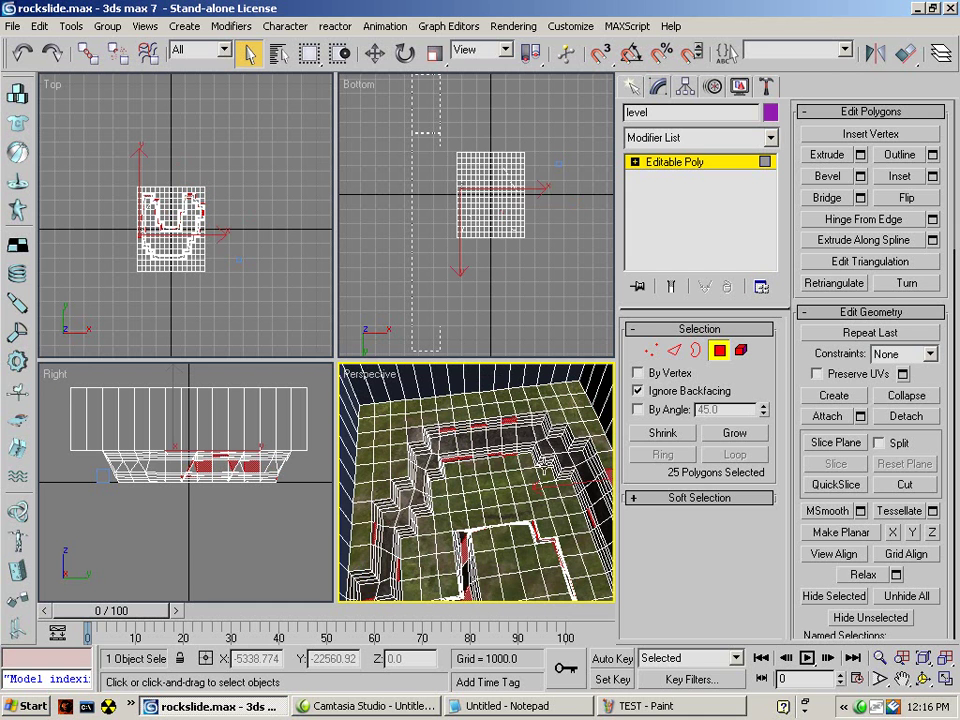
ctrl+click(497, 439)
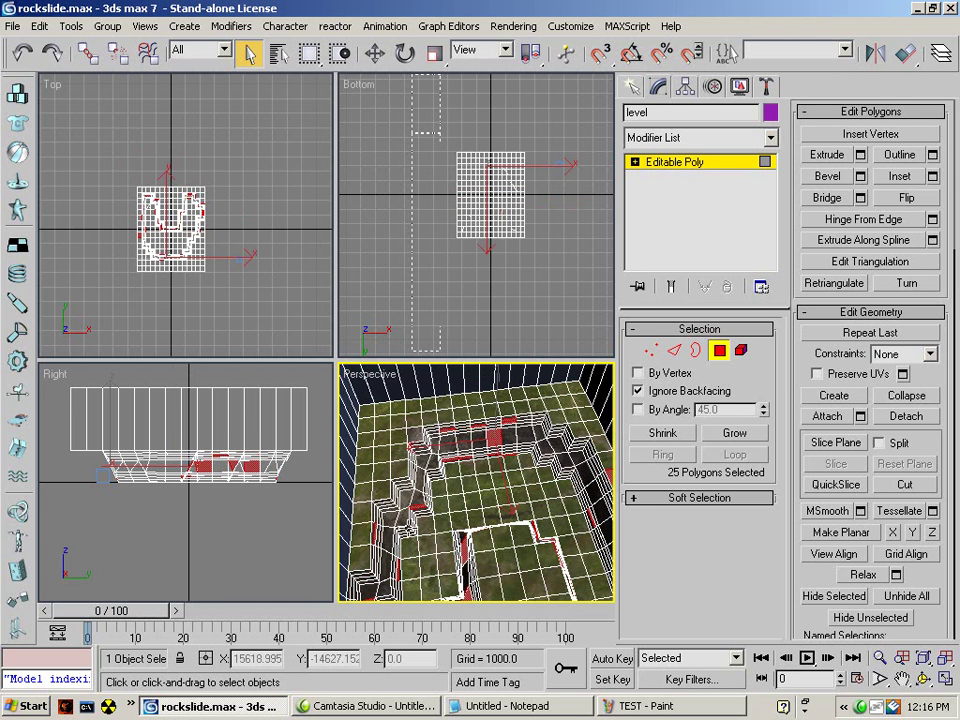
key(ctrl+Page_Up)
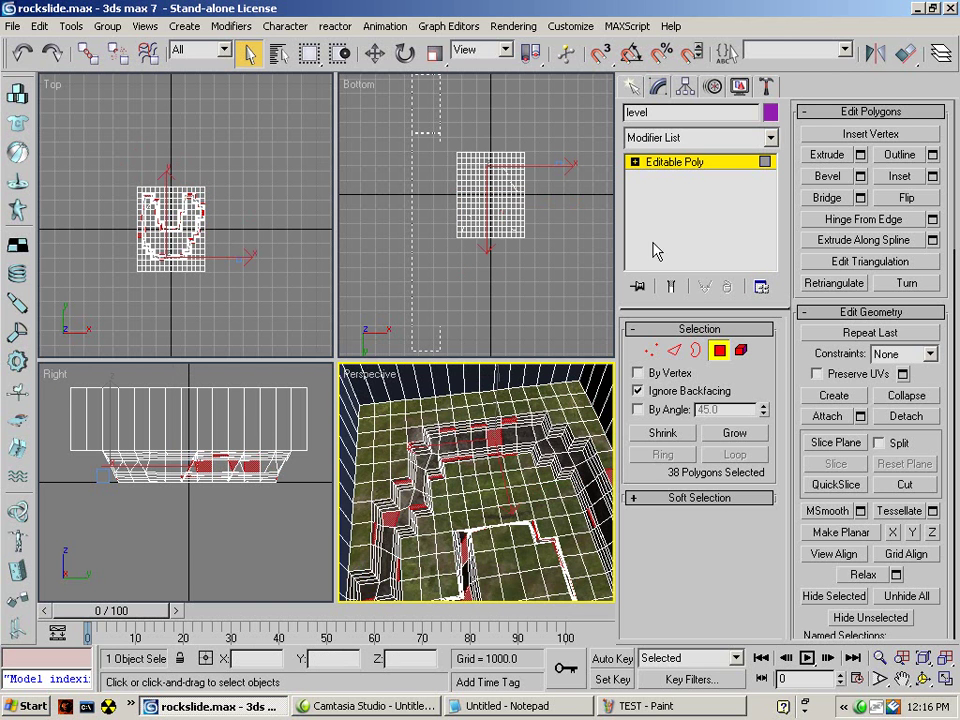
- Scale the scattered cliff-wall polygons to about 79% and move them slightly in the XY plane, undoing the accidental selection change
click(434, 54)
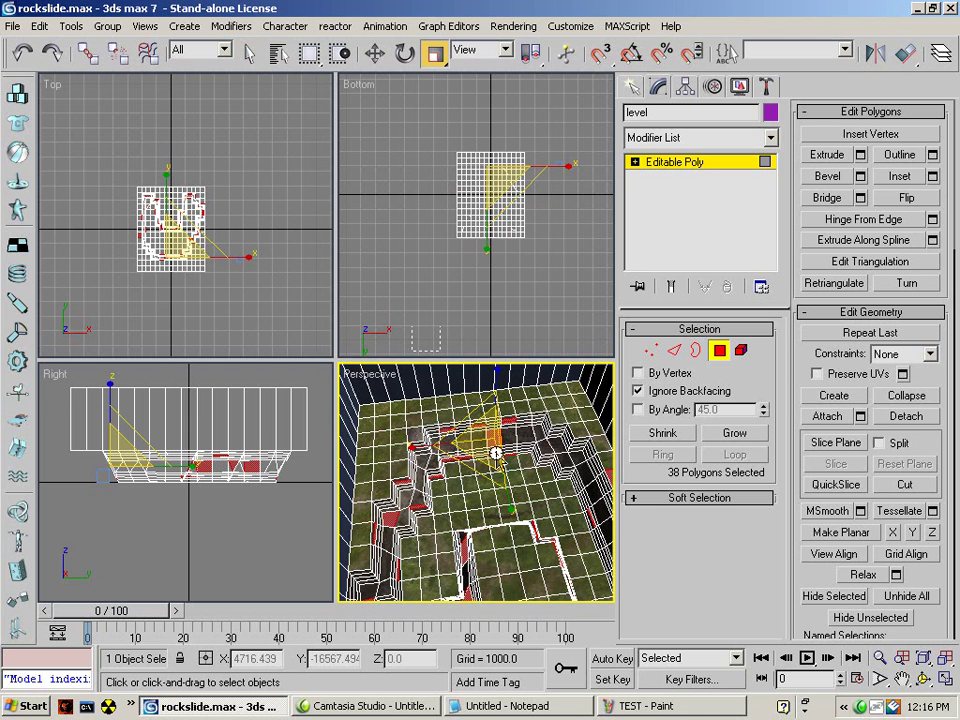
drag(486, 438, 486, 465)
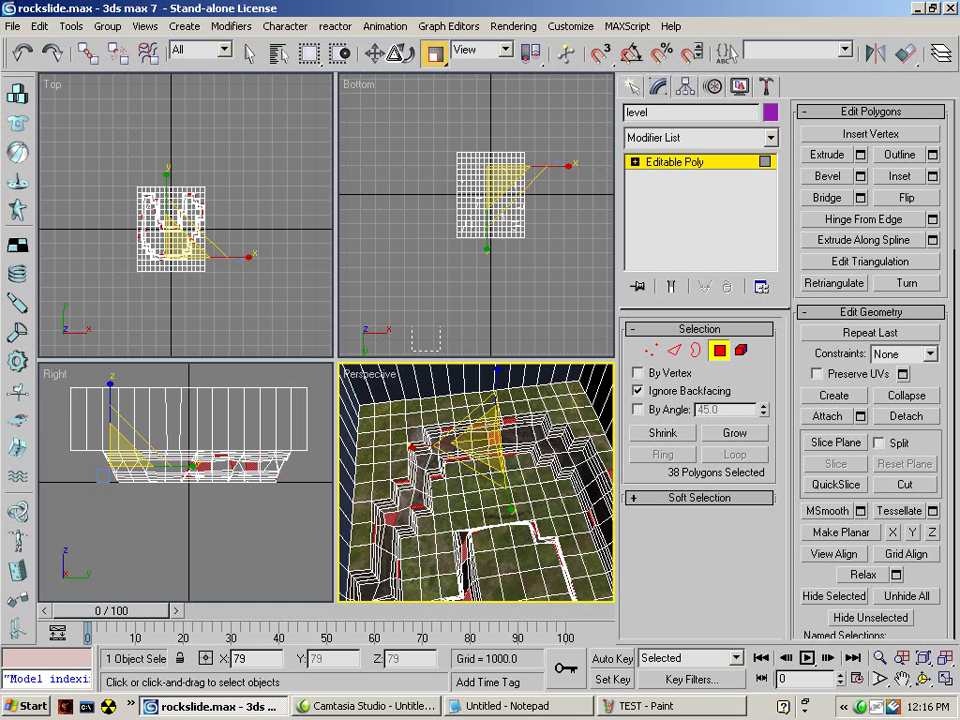
click(374, 54)
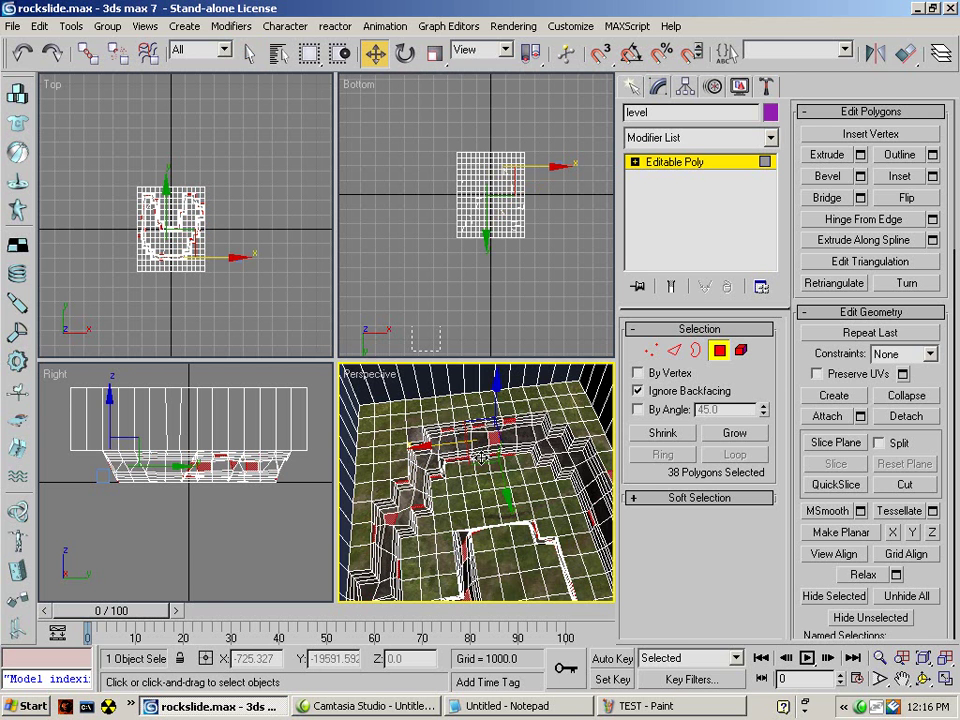
drag(483, 461, 488, 462)
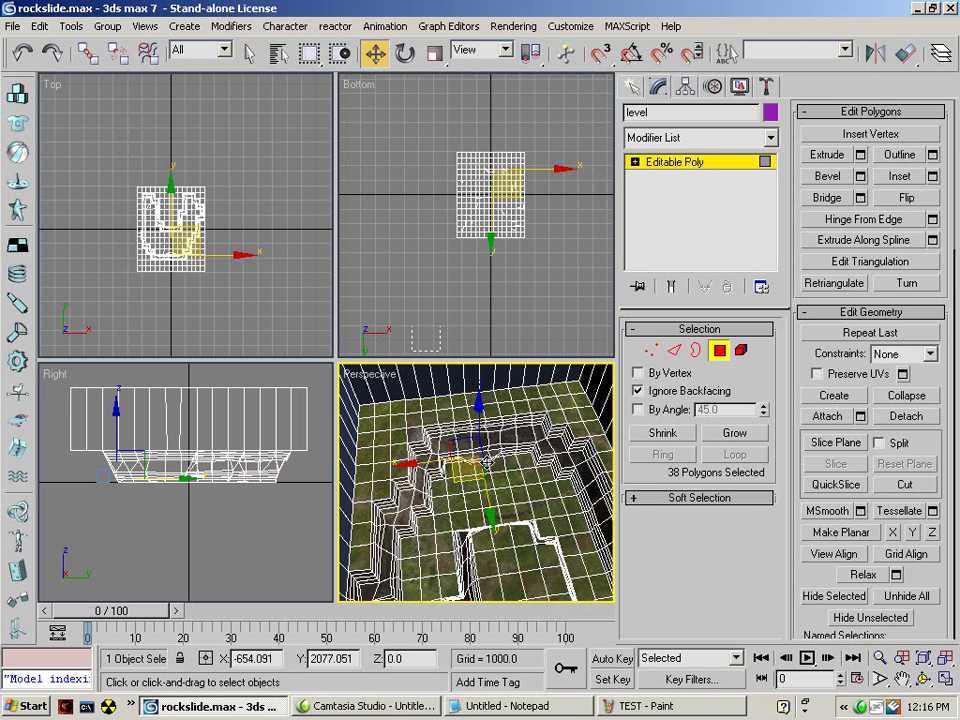
click(22, 51)
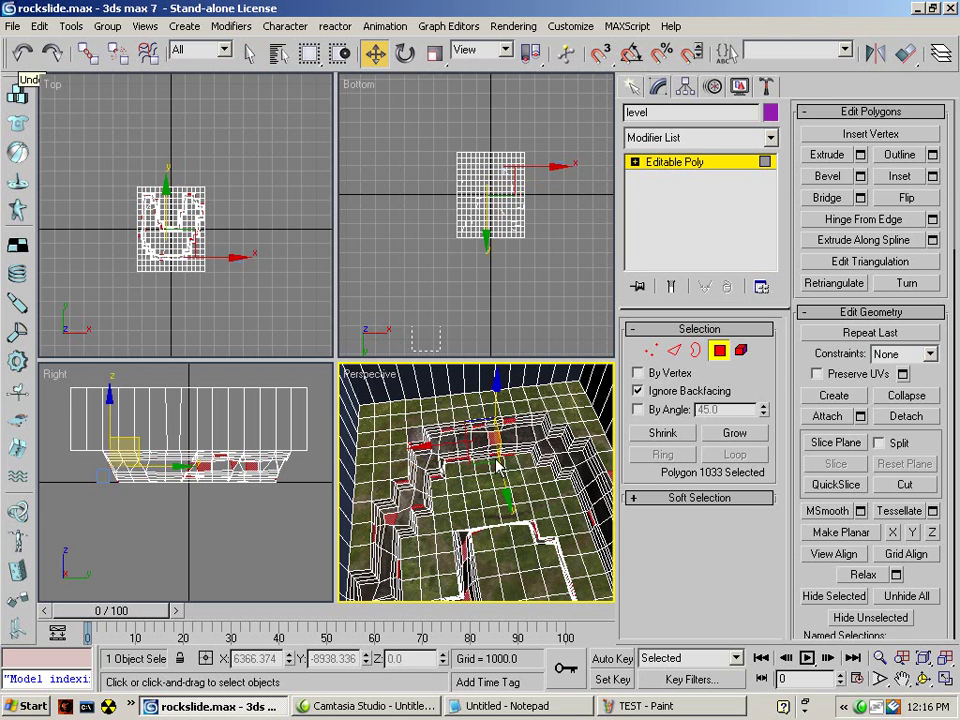
key(ctrl+z)
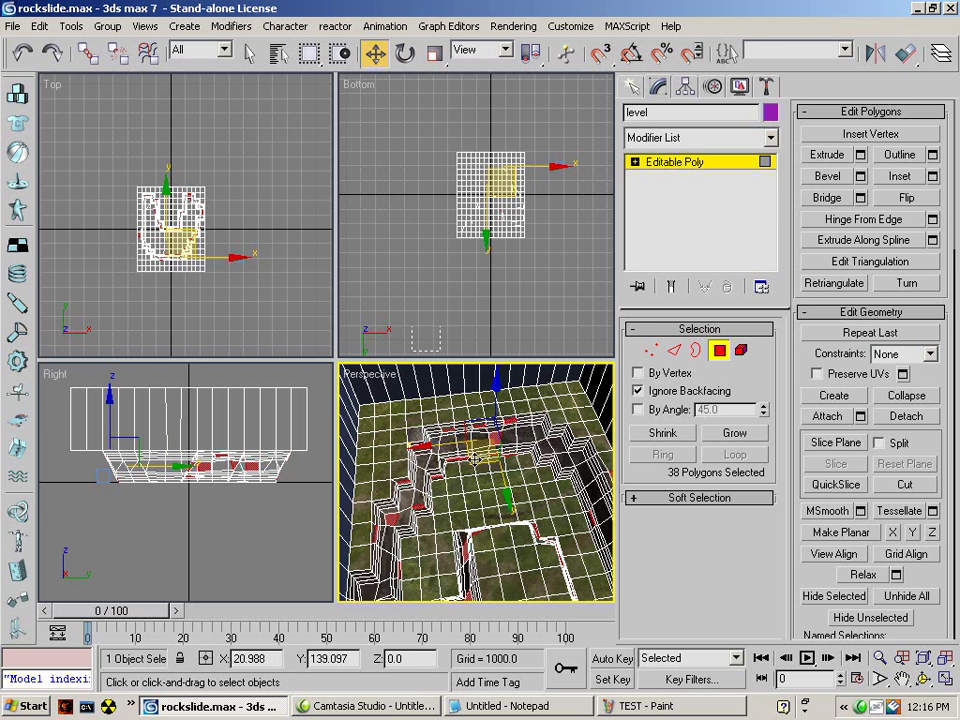
- Rotate the scattered cliff-wall polygons about 8 degrees around the X axis
click(405, 53)
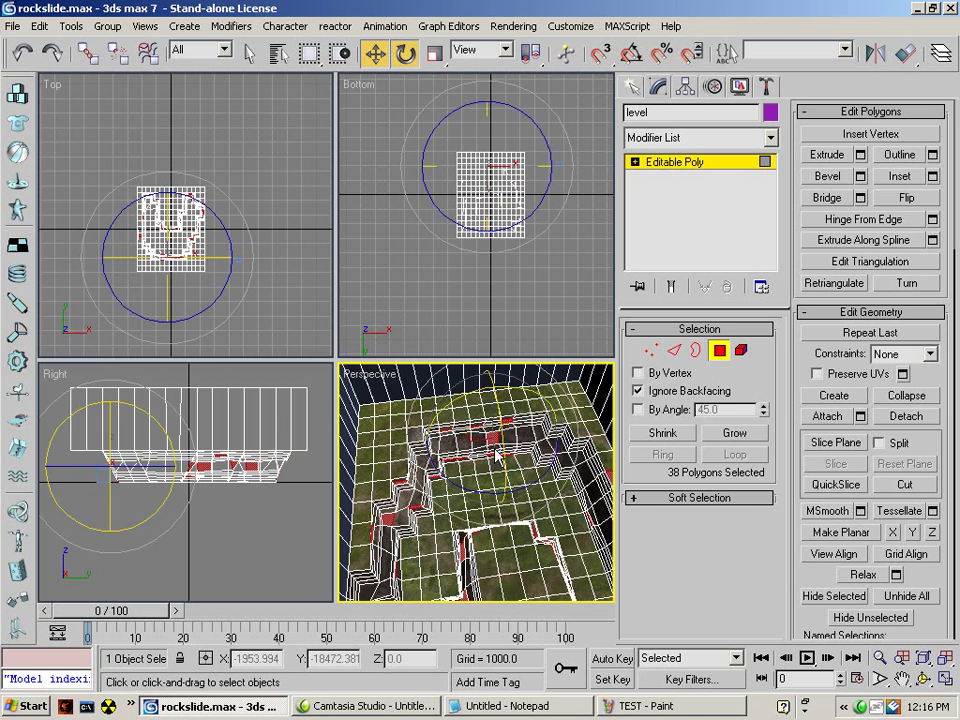
drag(505, 432, 503, 425)
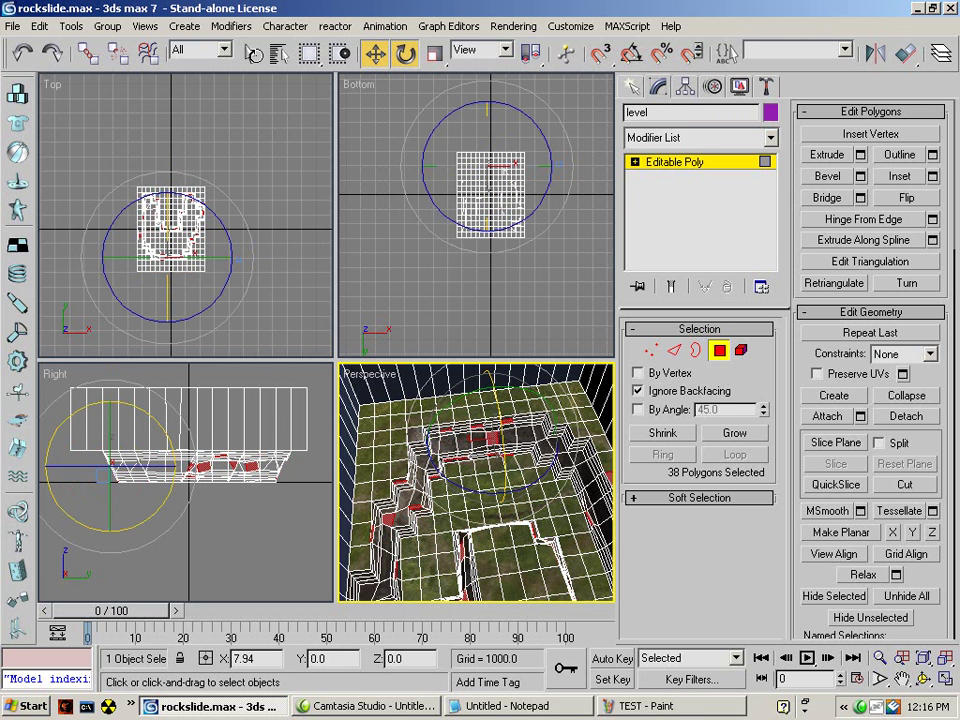
click(250, 55)
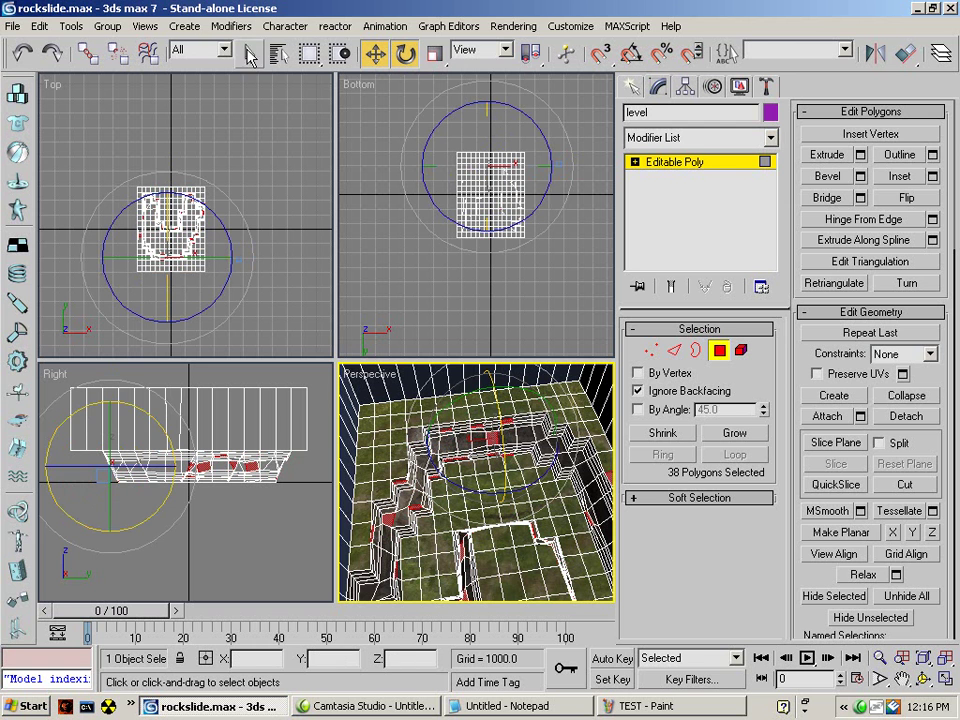
- Select all visible cliff-wall polygons across the full wall height in the Right view
right_click(158, 517)
drag(80, 461, 337, 482)
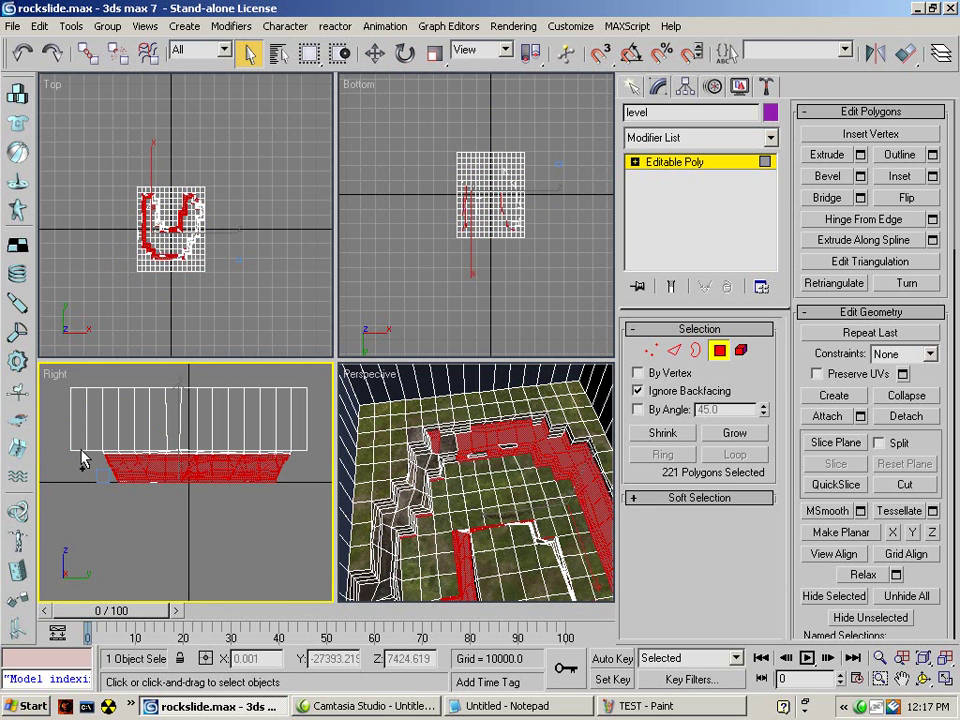
ctrl+drag(86, 454, 315, 481)
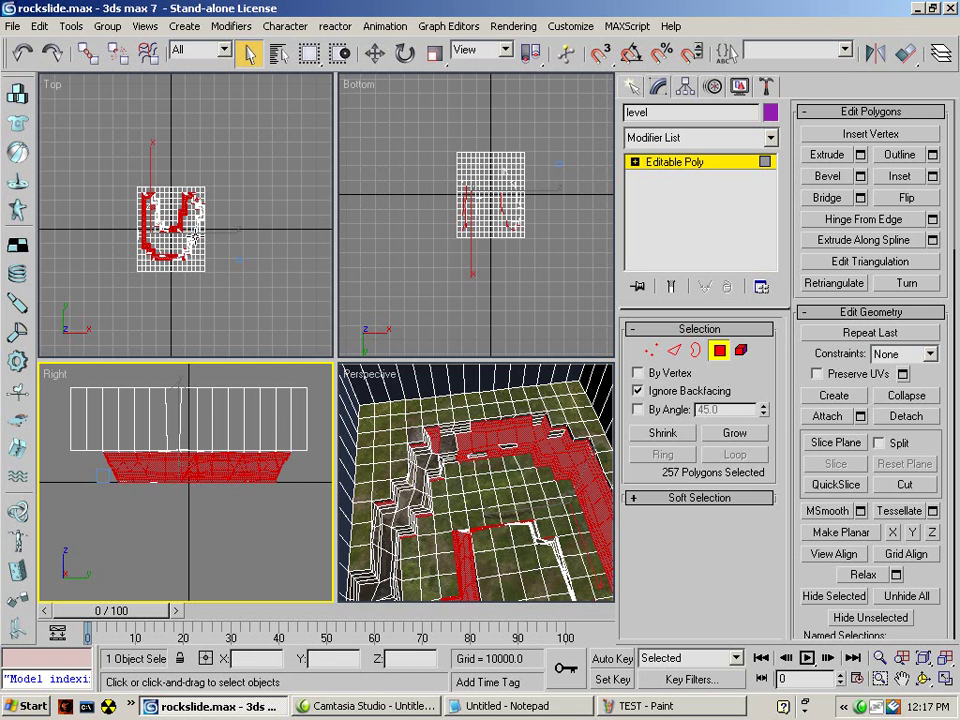
- Switch the Right viewport to the Left view and add the opposite-facing cliff-wall polygons to the selection
right_click(52, 375)
click(225, 10)
key(l)
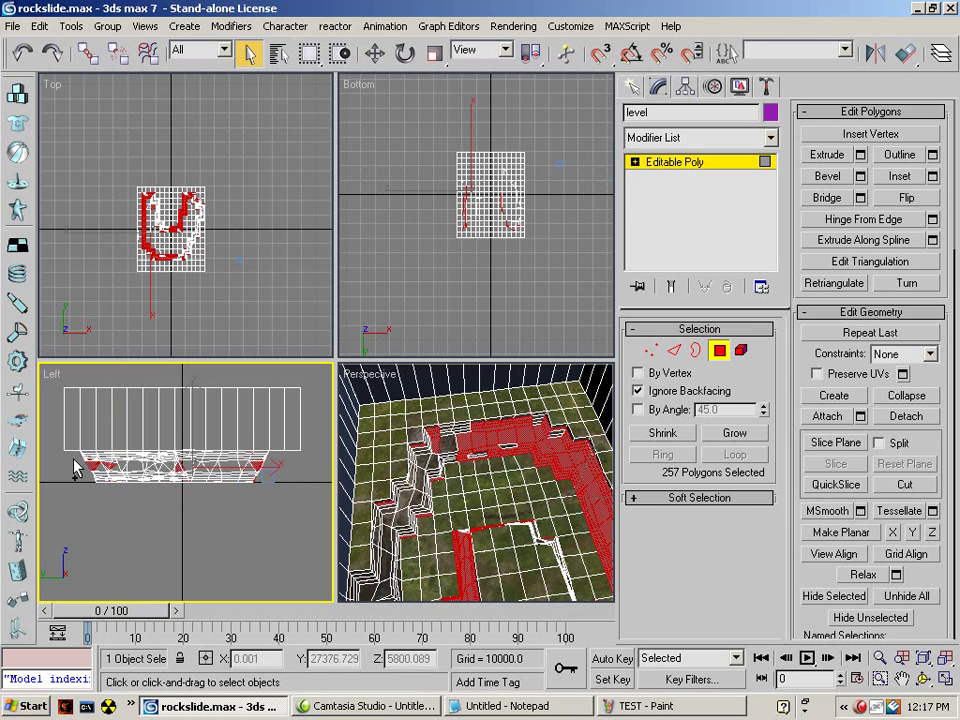
drag(173, 490, 306, 489)
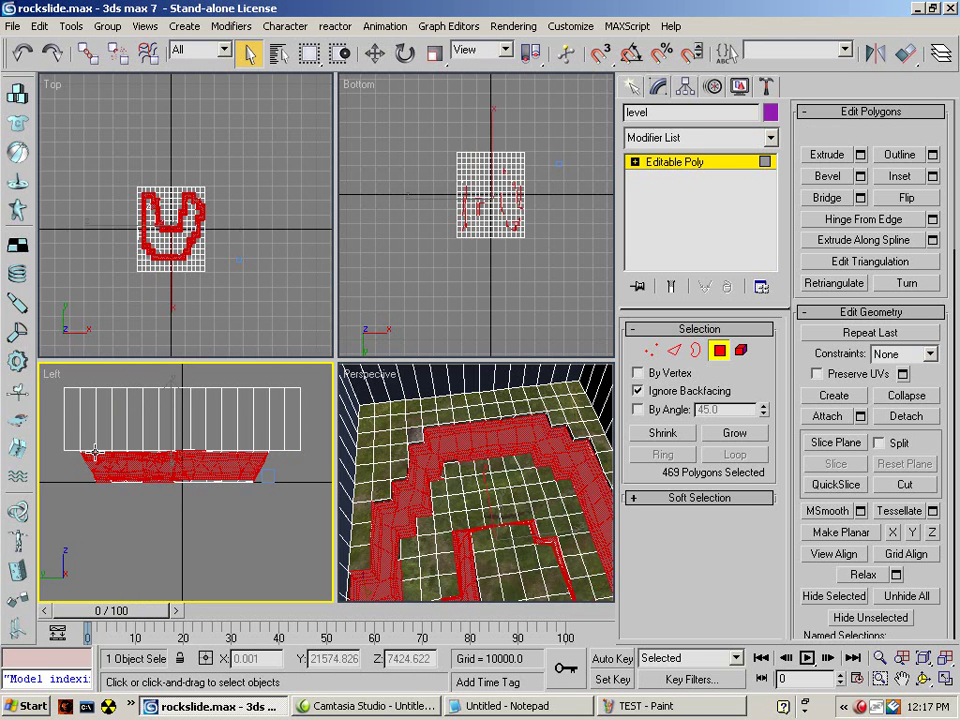
- Add a Noise modifier to the selected cliff-wall polygons
click(770, 137)
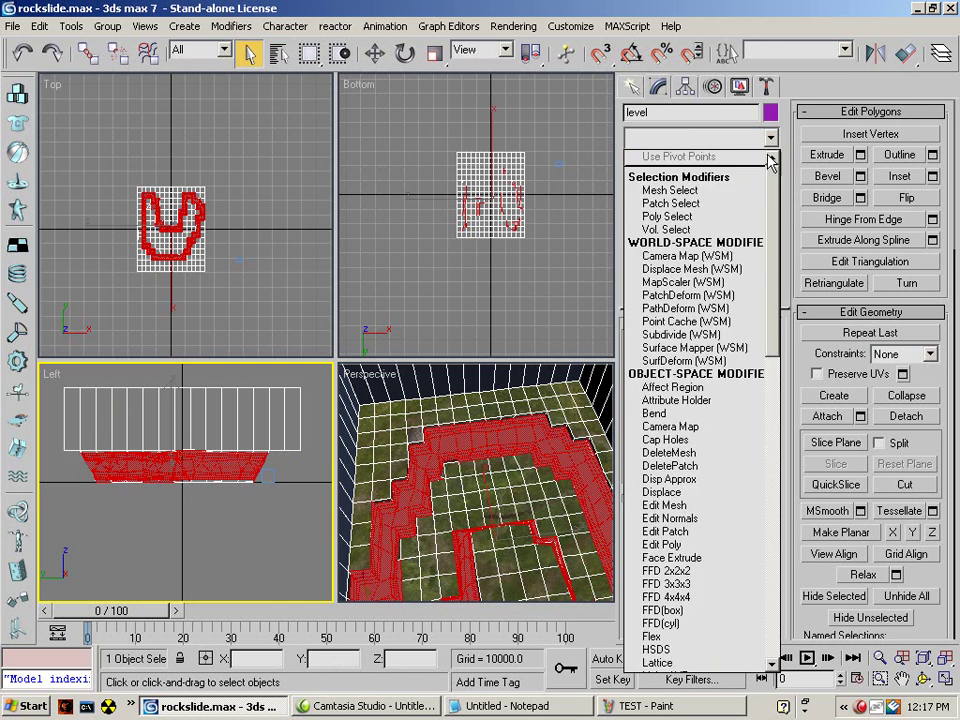
drag(772, 170, 778, 312)
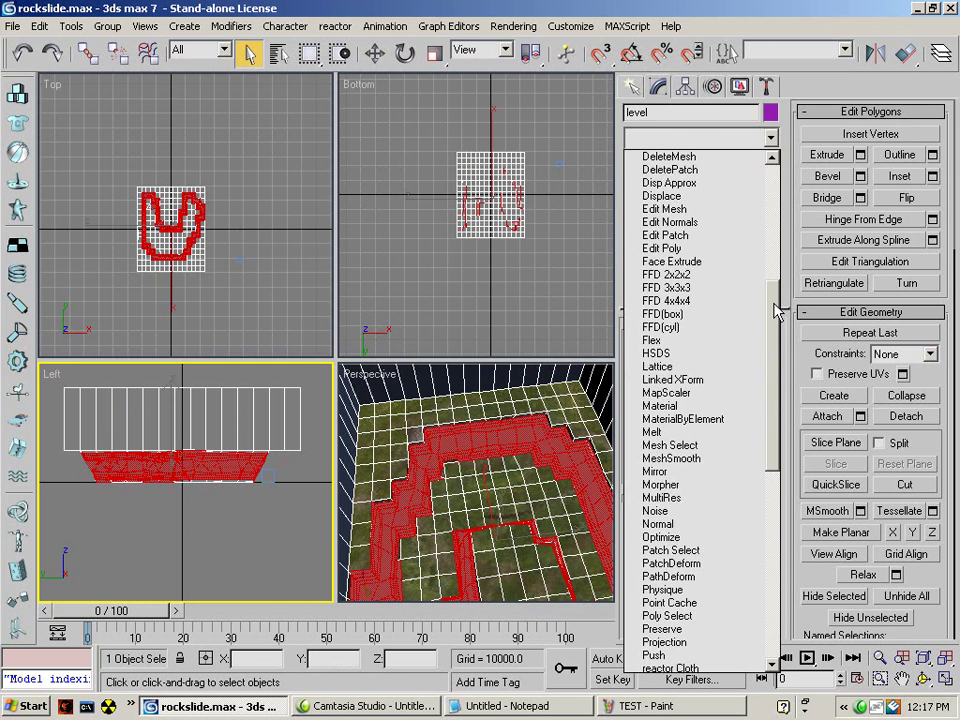
click(688, 511)
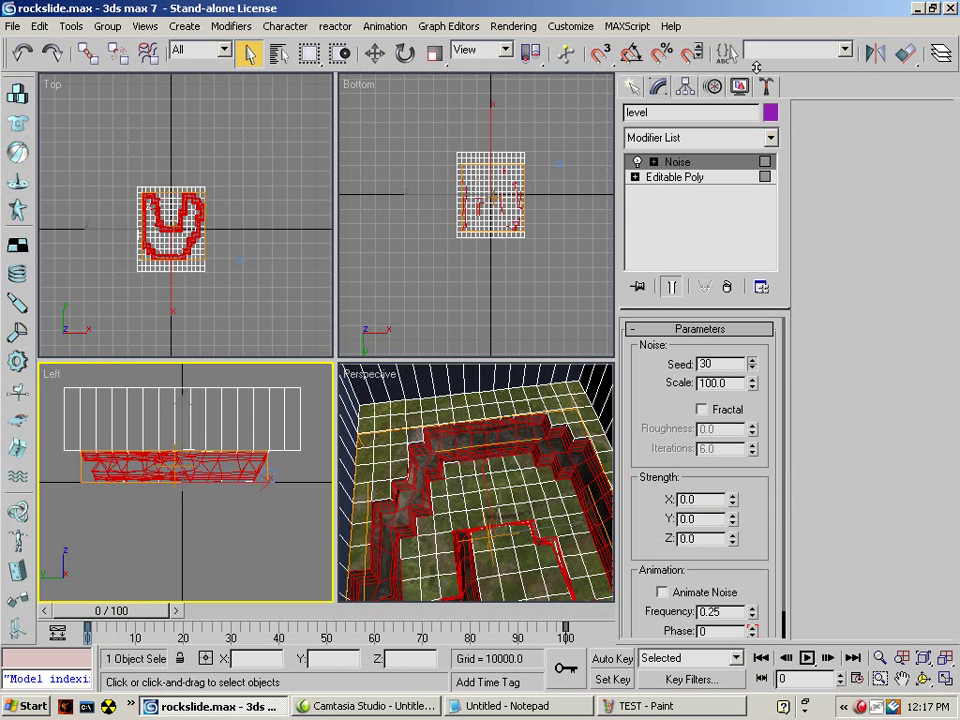
- Set the Noise strength to about X 32.73, Y 13.61 and Z 7.57
drag(421, 3, 487, 659)
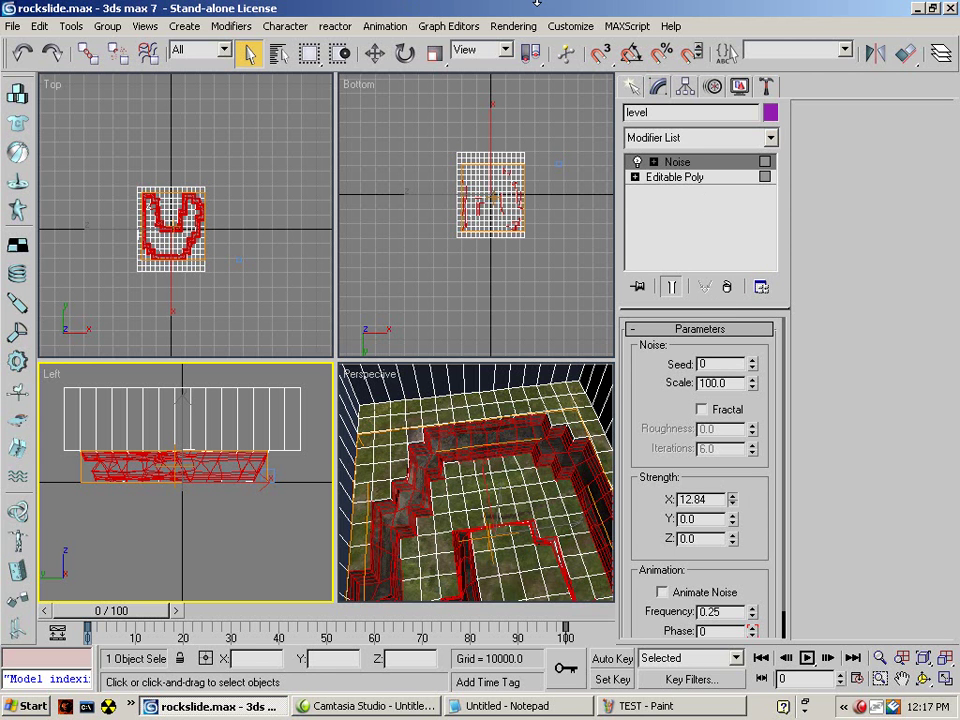
drag(373, 3, 380, 643)
drag(735, 519, 731, 456)
drag(608, 3, 616, 427)
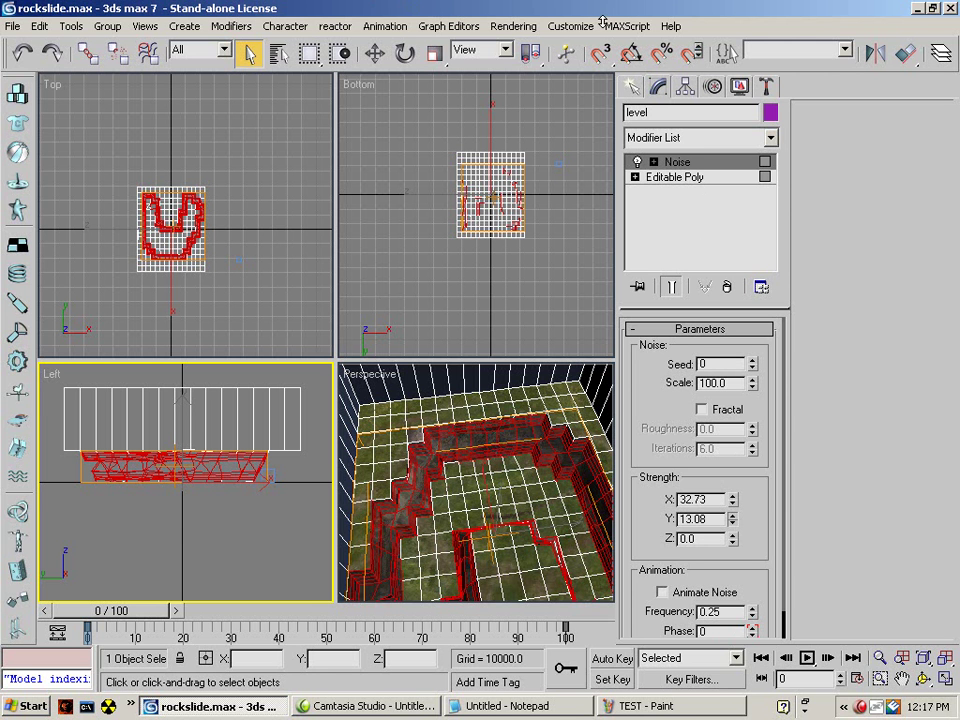
drag(604, 709, 612, 655)
drag(734, 540, 703, 197)
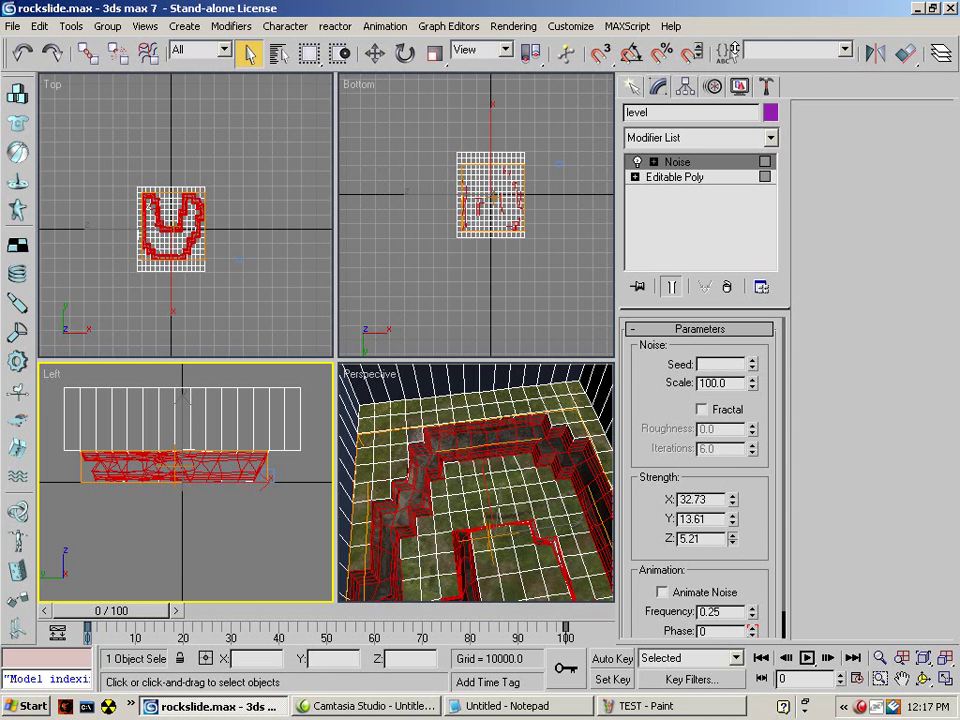
- Raise the Noise modifier's animation frequency to about 12.04
alt+middle_drag(587, 537, 425, 562)
drag(726, 574, 743, 530)
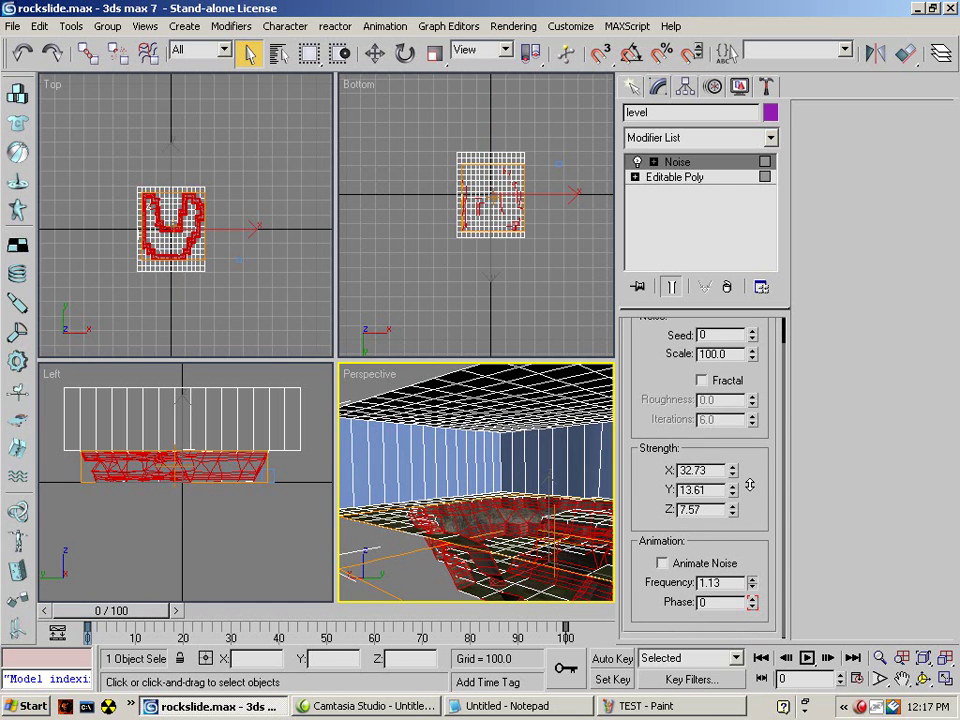
drag(750, 484, 669, 180)
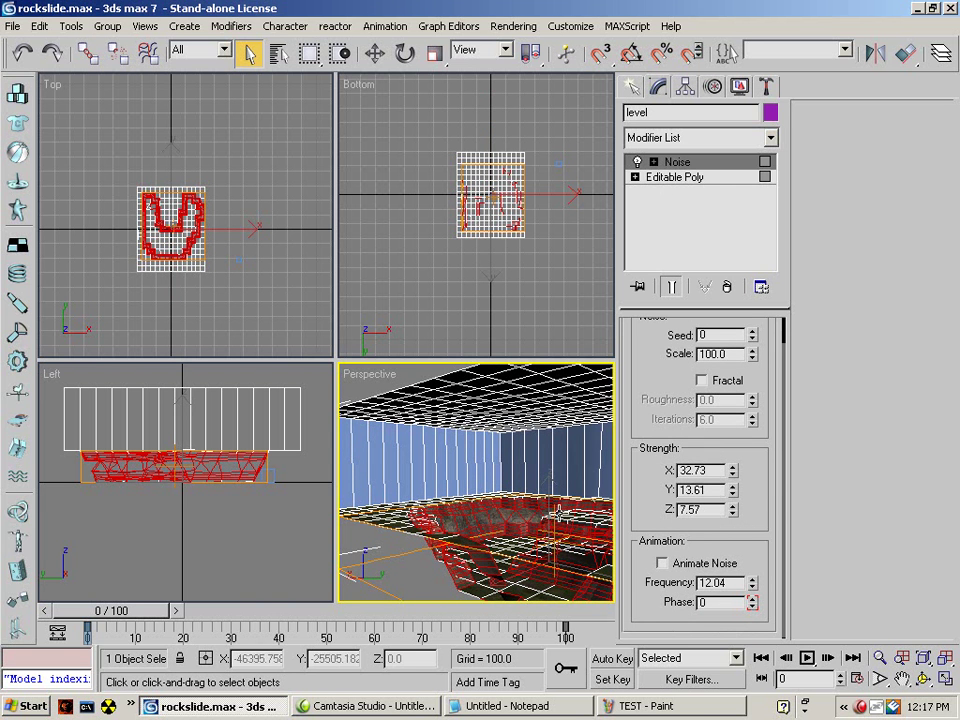
alt+middle_drag(553, 530, 587, 563)
right_click(458, 481)
mouse_move(510, 640)
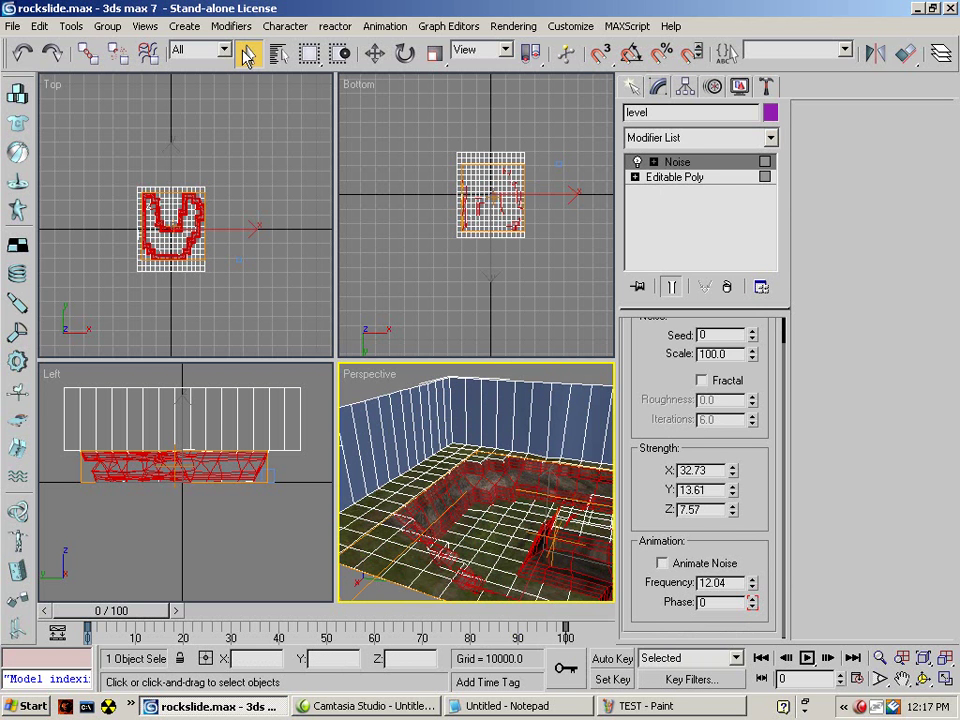
drag(96, 121, 332, 423)
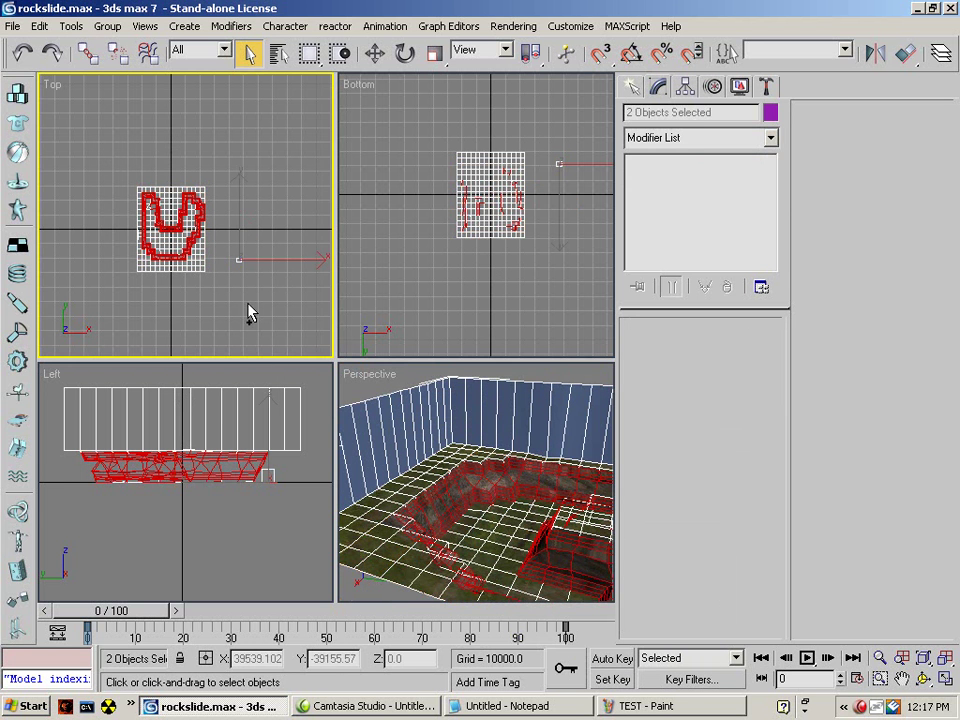
drag(106, 137, 347, 423)
alt+middle_drag(346, 424, 500, 475)
click(536, 458)
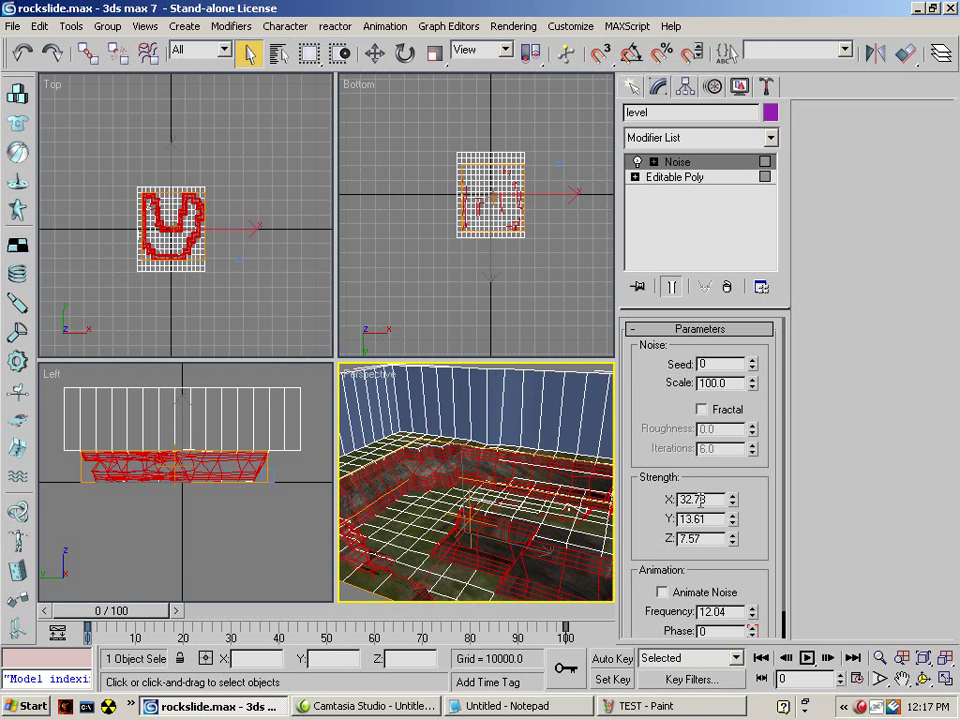
- Increase the Noise strength to about X 1783.458 and Y 1326.567 to roughen the cliff walls strongly
drag(733, 499, 661, 455)
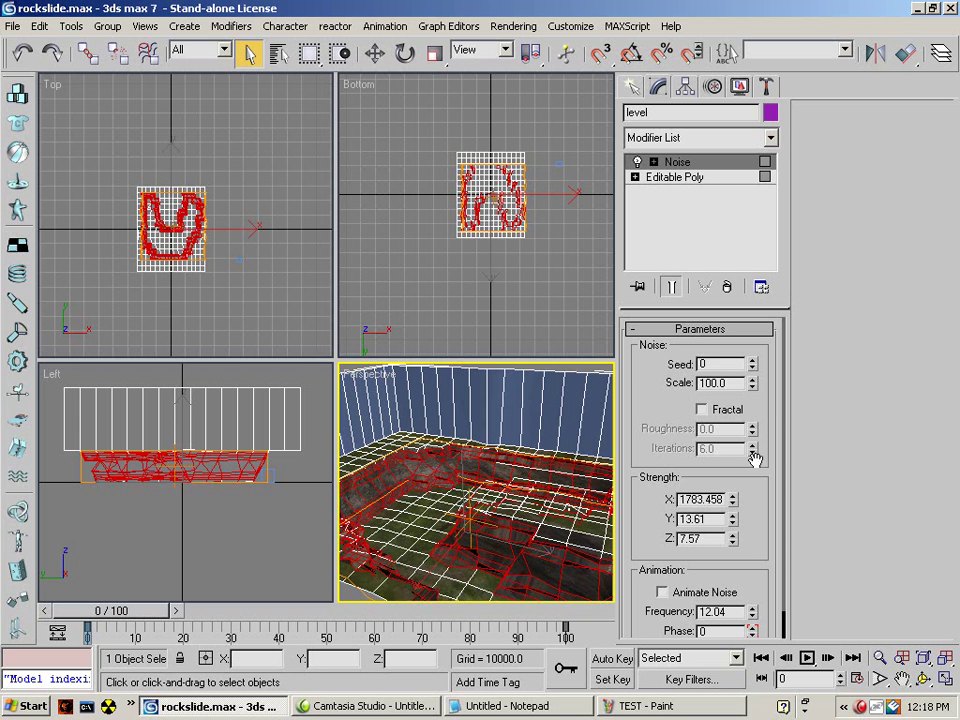
drag(732, 519, 734, 316)
drag(717, 640, 872, 9)
drag(644, 529, 709, 3)
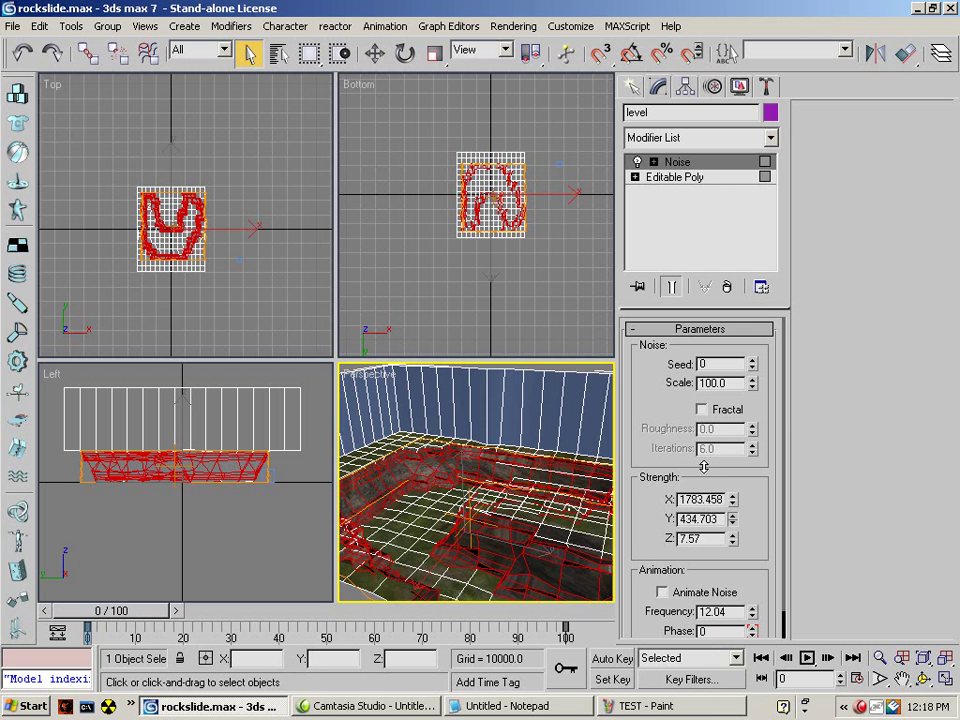
drag(757, 150, 466, 427)
- Convert the level with its Noise modifier to an Editable Mesh
alt+middle_drag(466, 427, 484, 458)
right_click(484, 458)
mouse_move(525, 611)
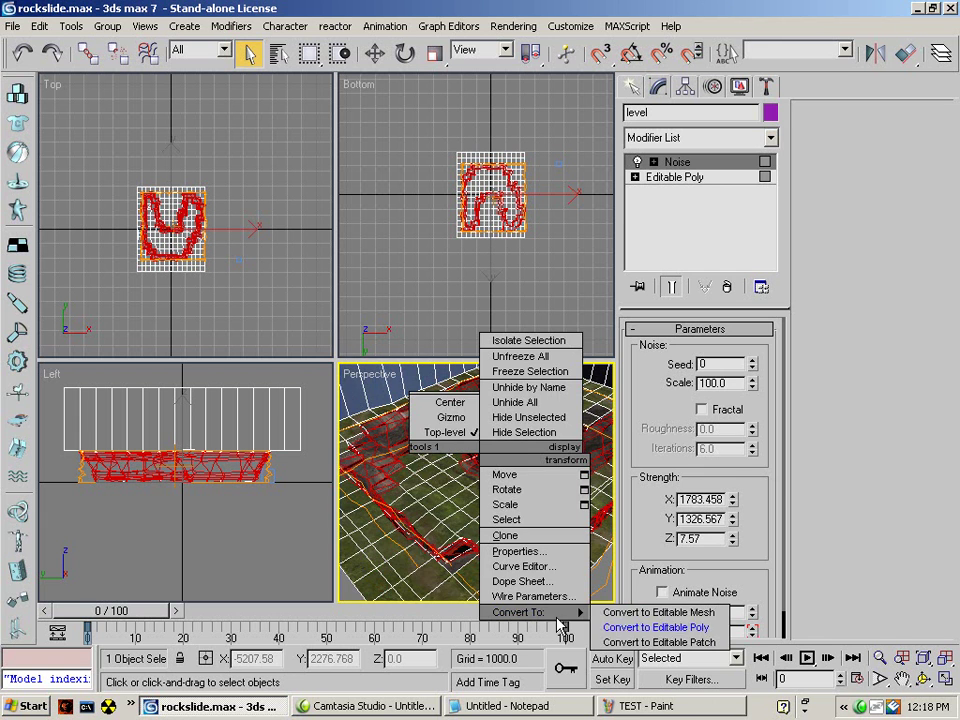
click(630, 612)
- Add the terrain element to the selection, apply an STL Check modifier and turn on its check of the mesh for errors
click(740, 354)
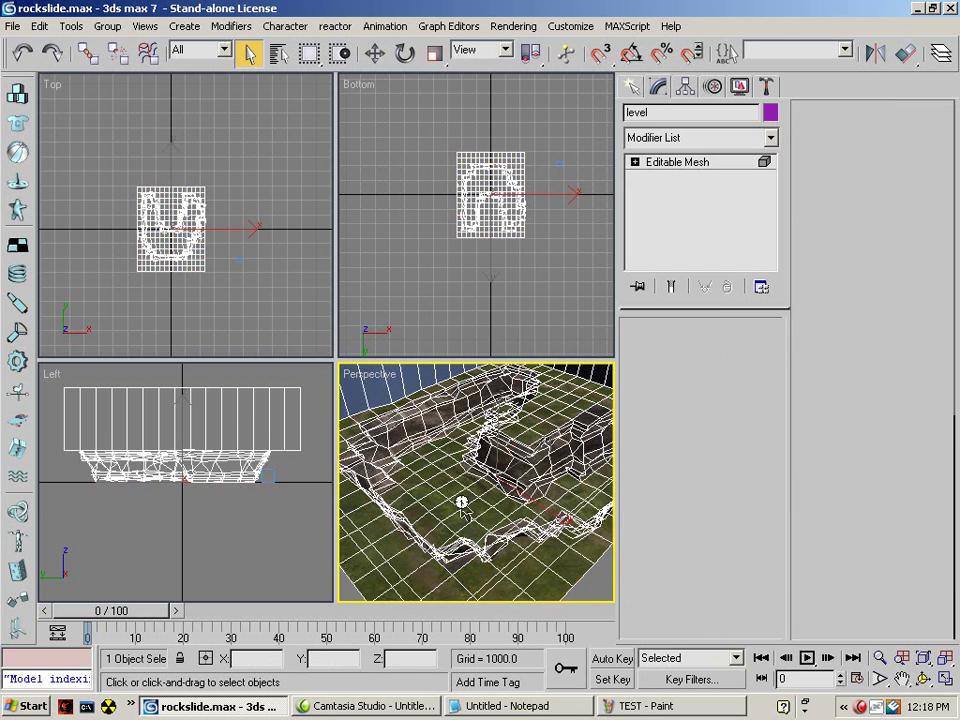
click(497, 467)
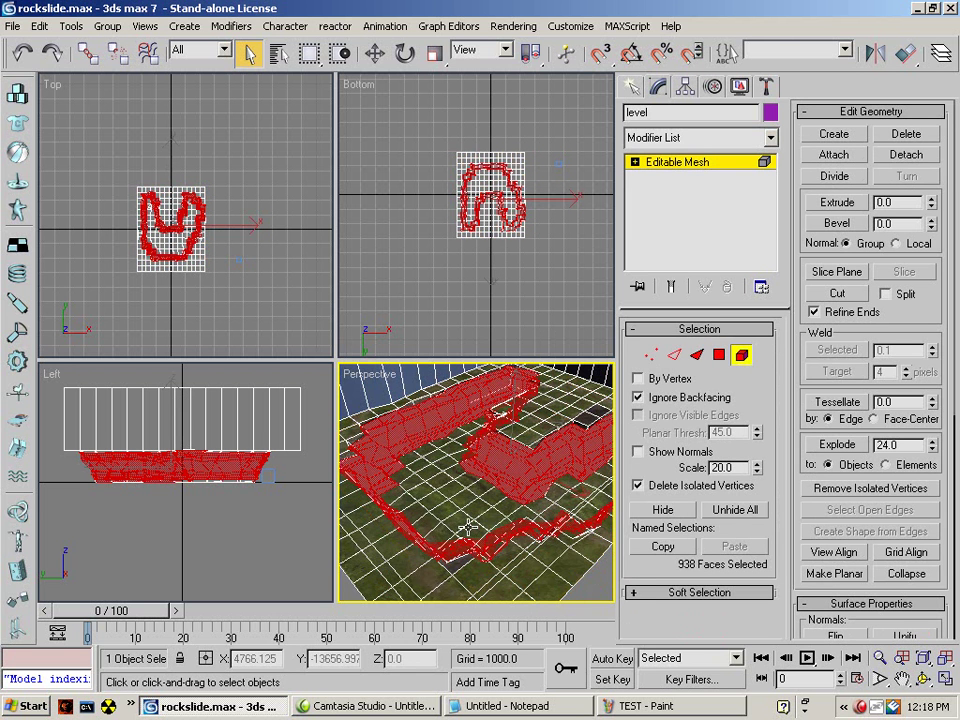
ctrl+click(467, 525)
click(771, 138)
drag(775, 184, 762, 586)
click(699, 367)
drag(741, 439, 750, 328)
click(641, 548)
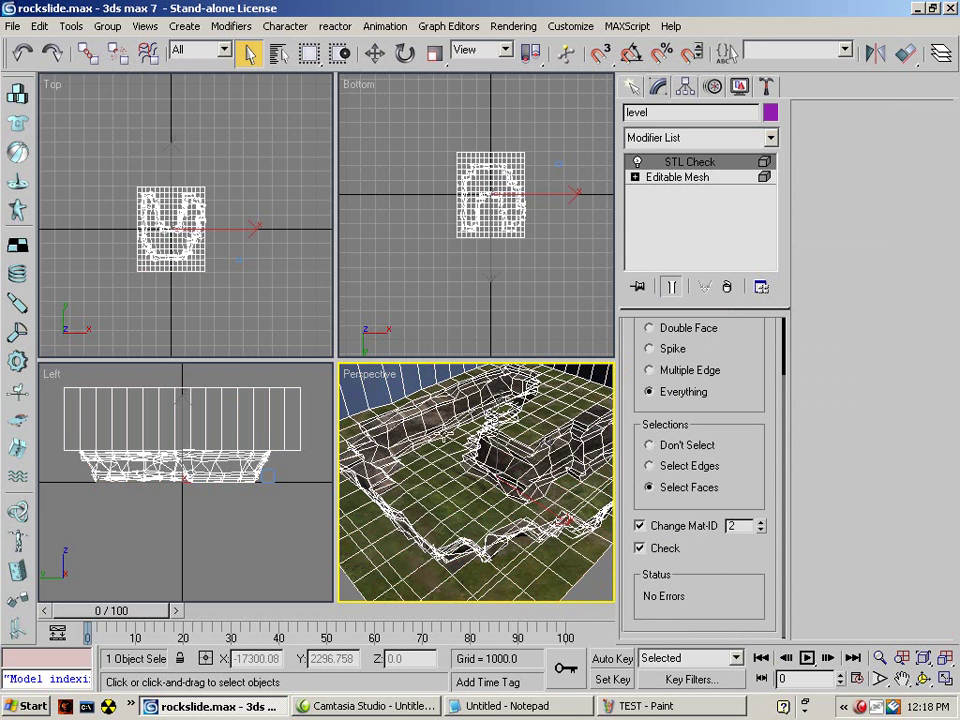
- Collapse the STL Check by converting the level back to an Editable Mesh
right_click(506, 490)
mouse_move(549, 637)
click(660, 634)
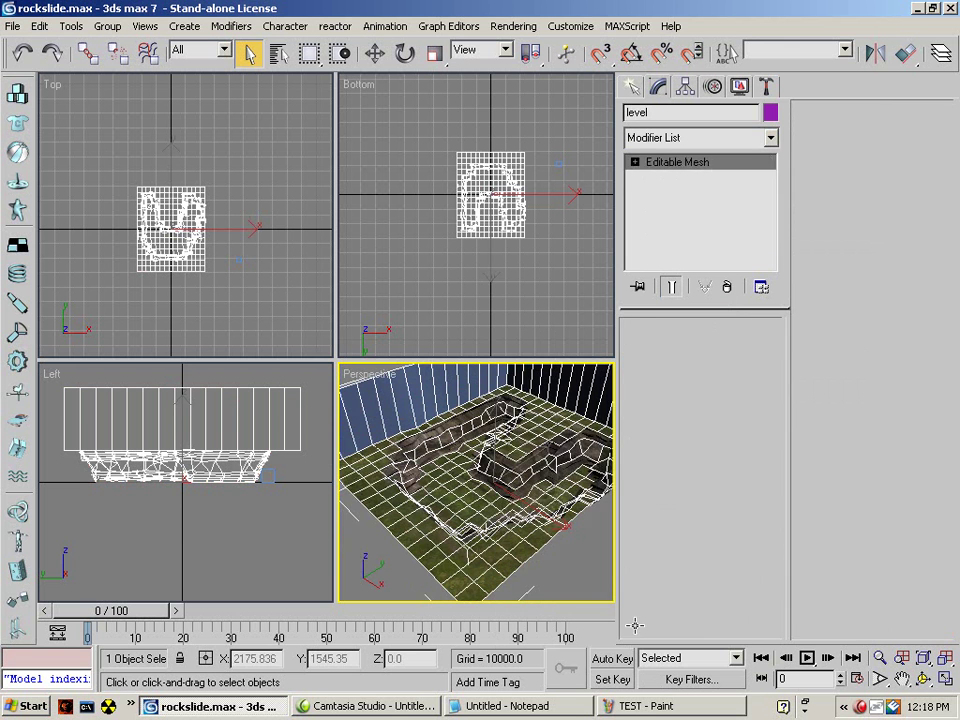
- Enter polygon editing on the level mesh and turn off the edged-faces display in the Perspective view
click(716, 352)
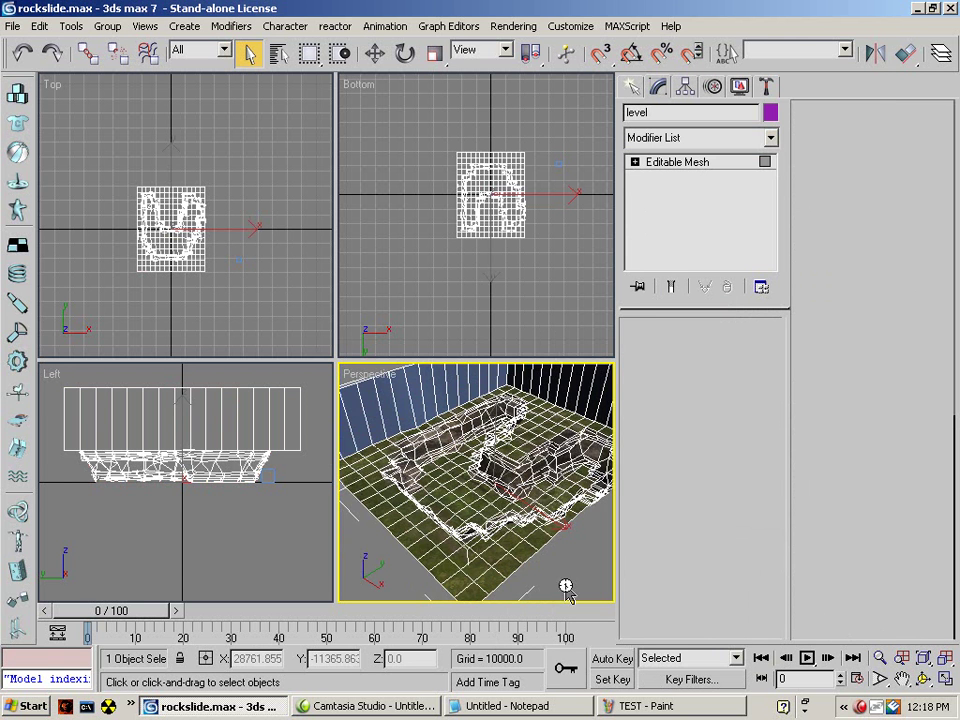
key(4)
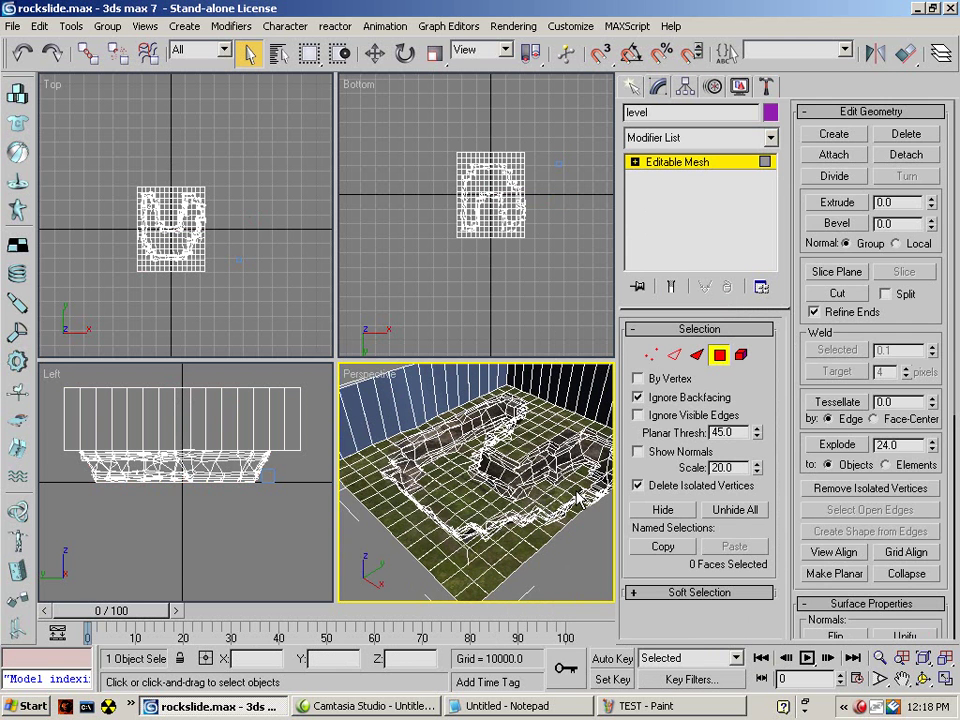
key(F4)
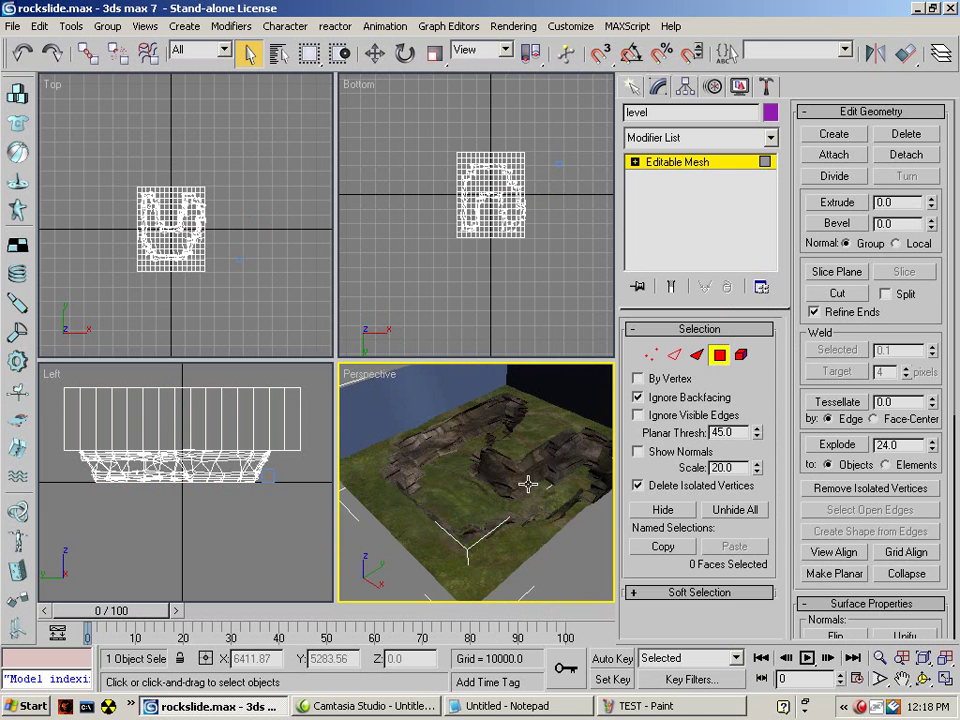
alt+middle_drag(558, 478, 744, 353)
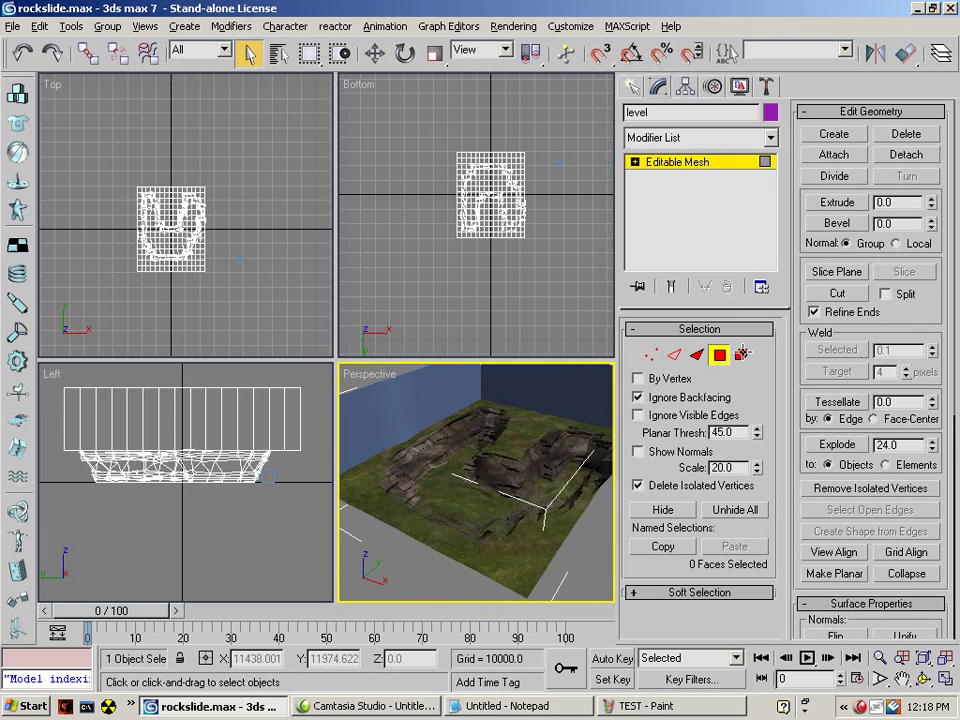
- Select the entire level mesh as an element, turn off selected-face shading and assign it to smoothing group 1
click(742, 354)
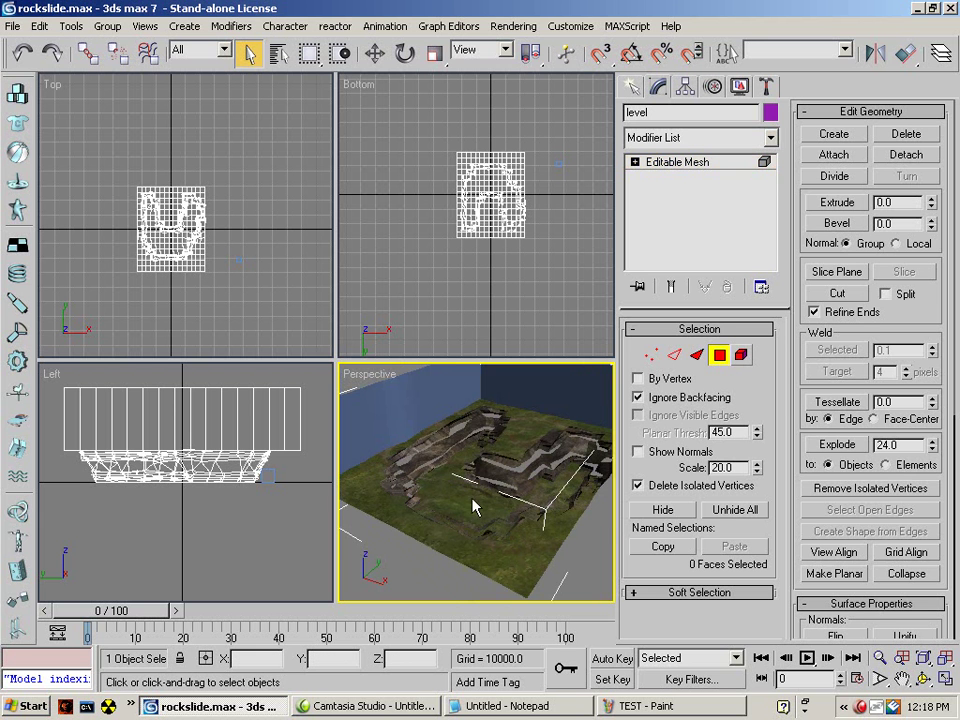
key(5)
click(501, 467)
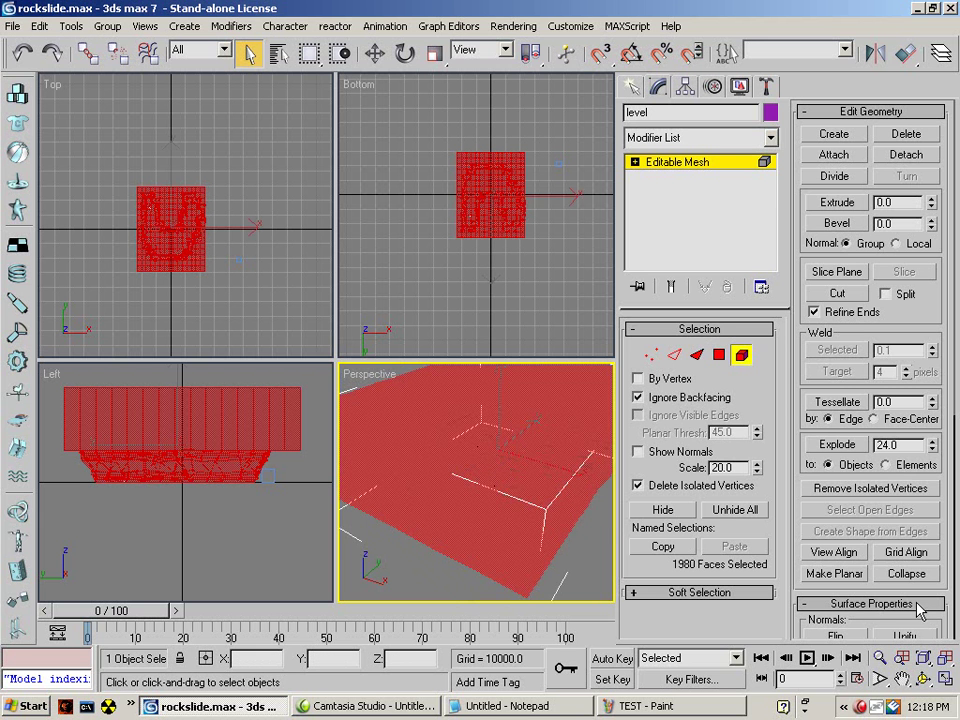
key(F2)
scroll(912, 580, down, 5)
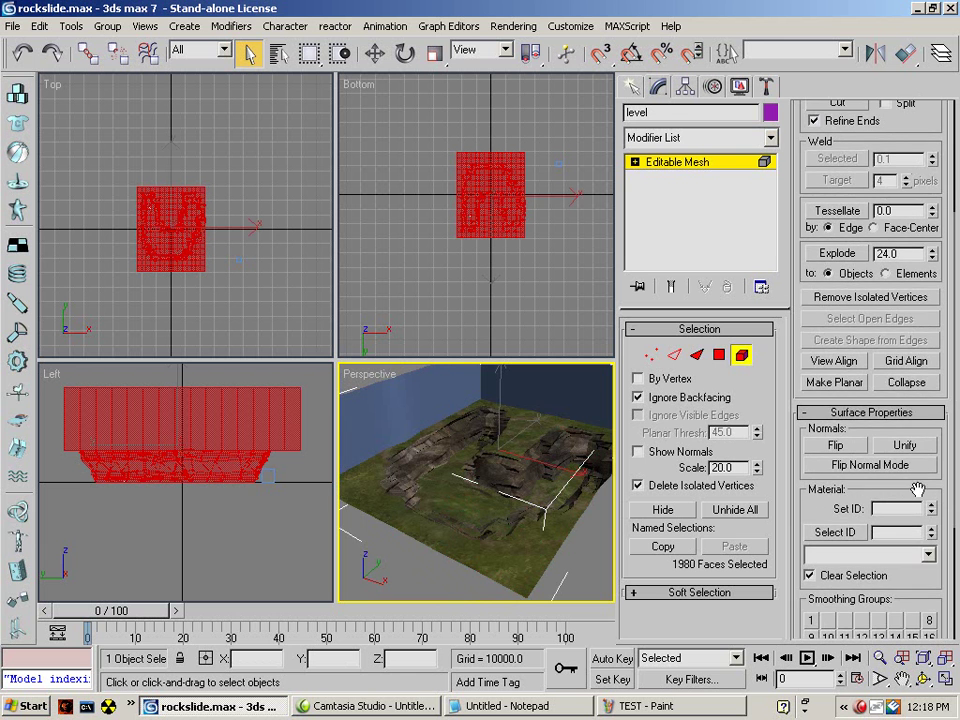
scroll(902, 460, down, 4)
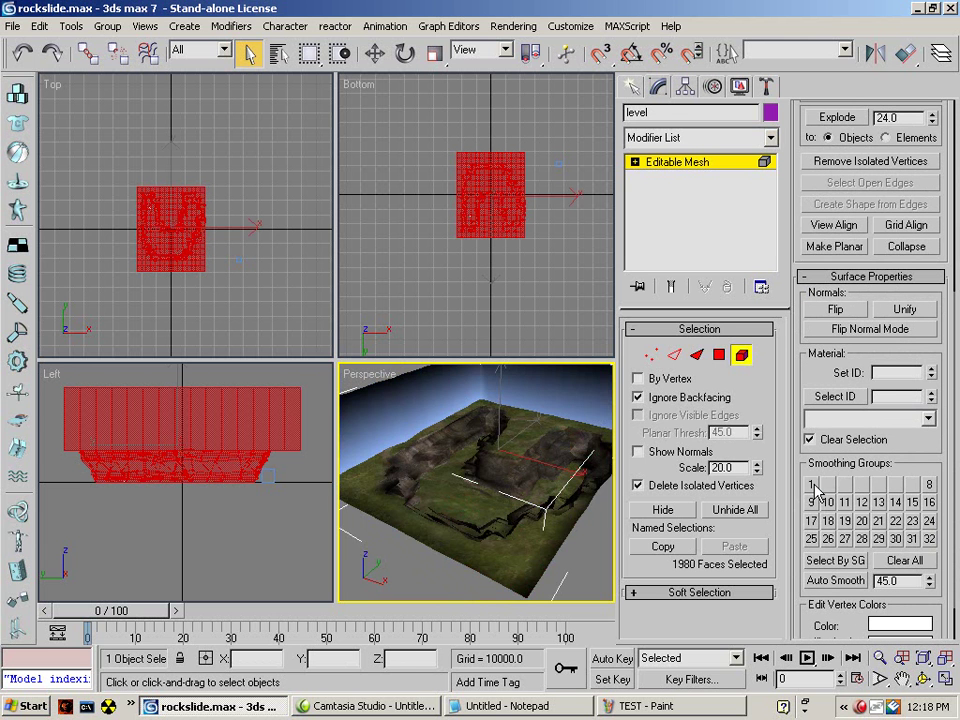
- Convert the smoothed level to an Editable Mesh and view the whole terrain in the Perspective view
scroll(380, 474, up, 5)
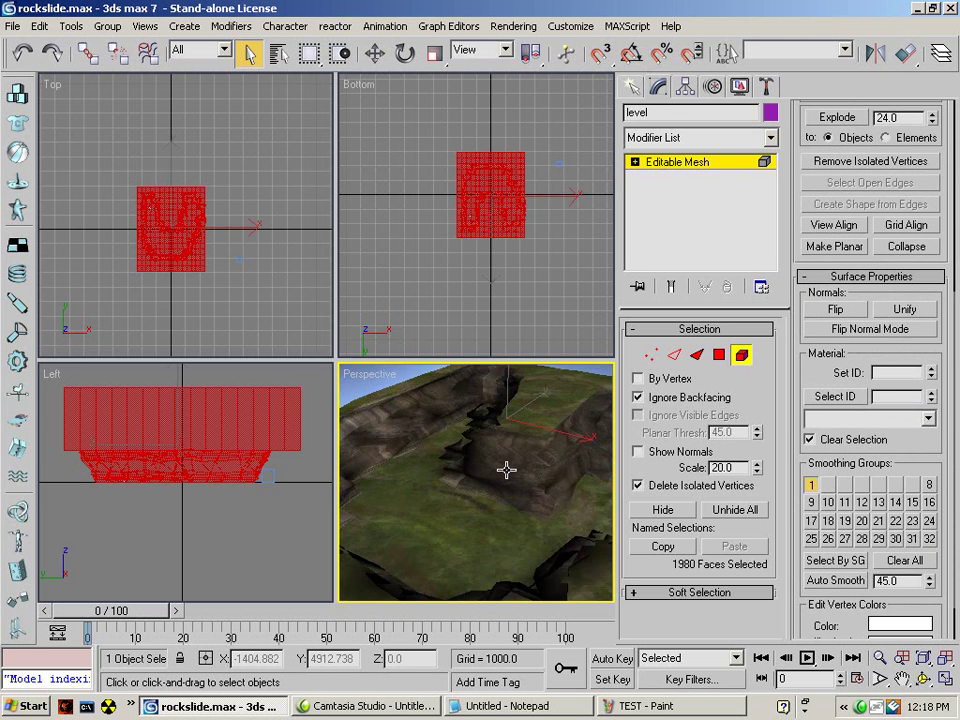
right_click(506, 471)
mouse_move(564, 631)
click(680, 623)
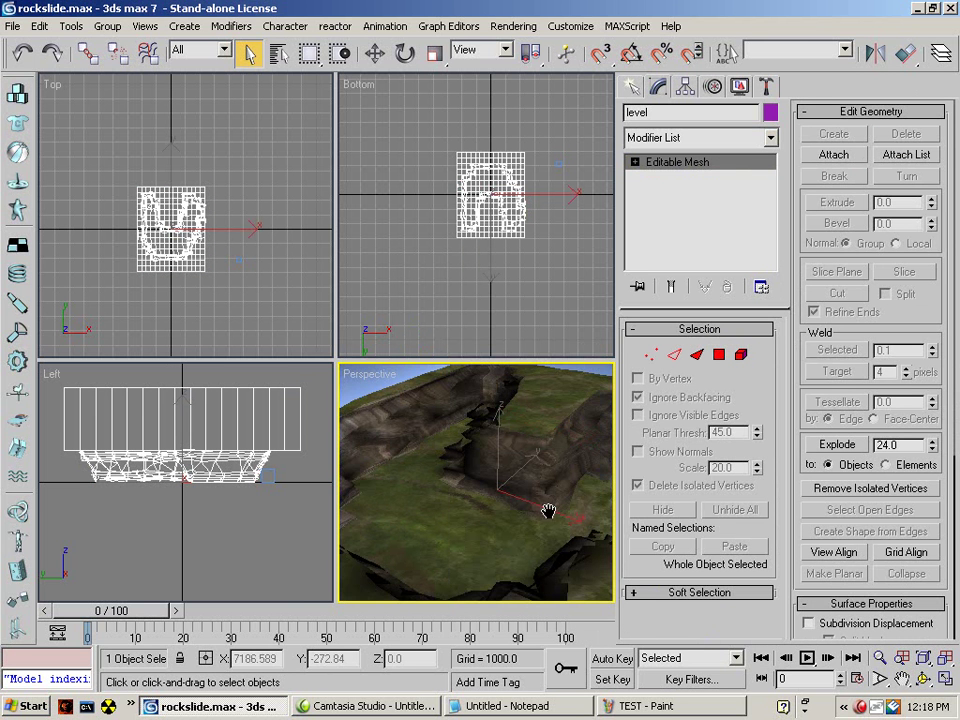
alt+middle_drag(548, 514, 514, 466)
scroll(500, 451, down, 5)
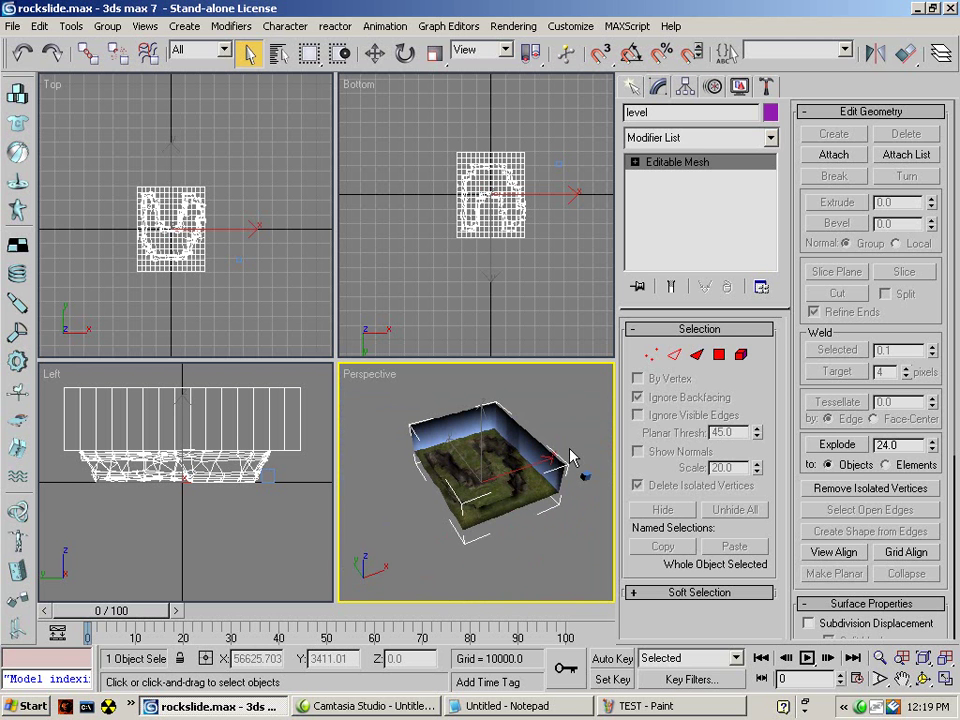